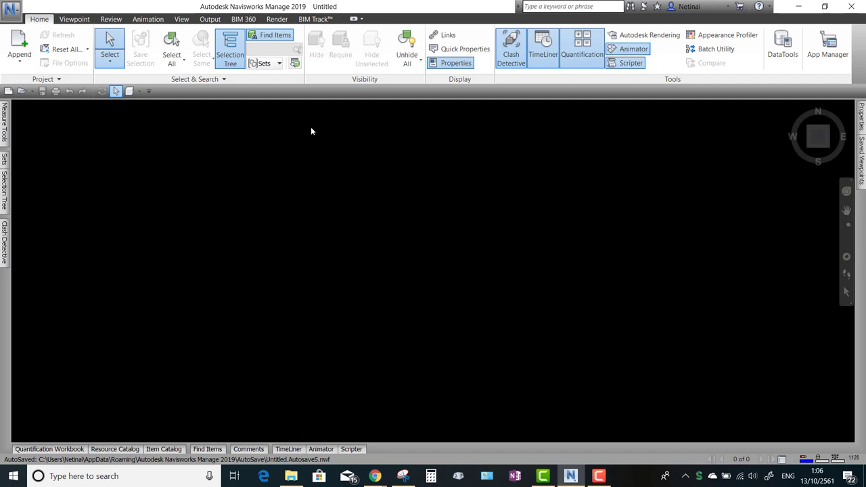
Append ACH_Chapter 11.nwc, MEP_Chapter 11.nwc and STR_Chapter 11.nwc into the empty project
{"action": "left_click", "coordinate": [10, 9]}
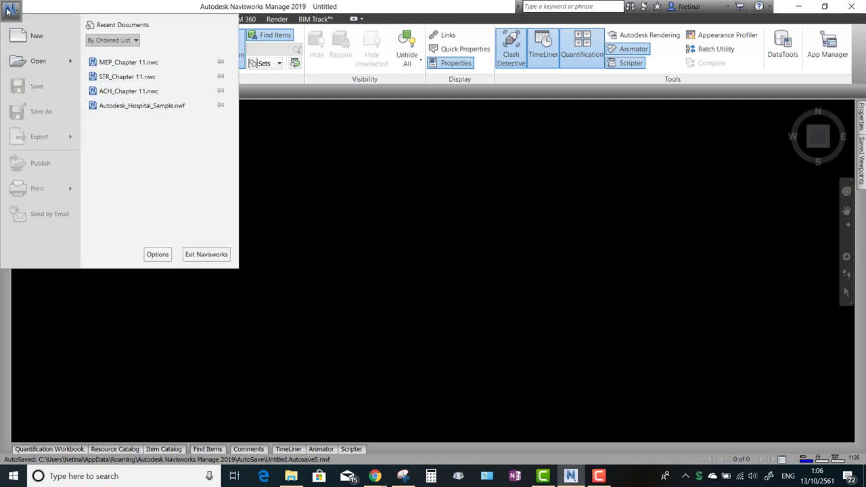
{"action": "left_click", "coordinate": [371, 174]}
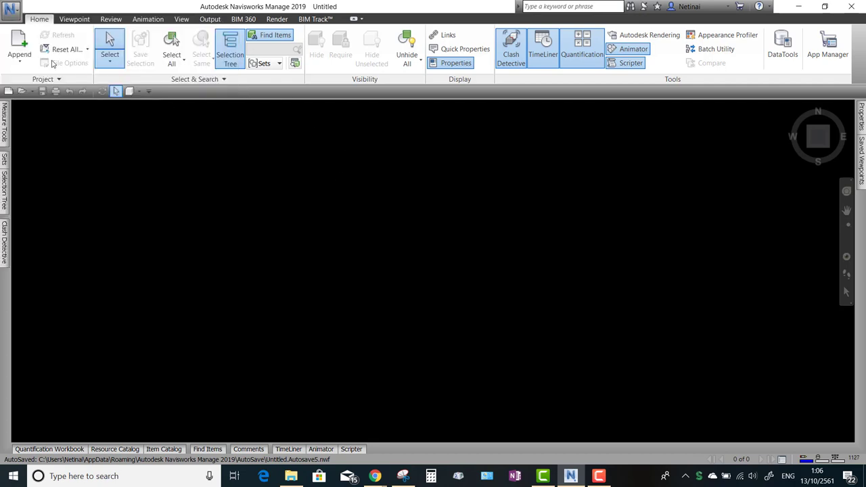
{"action": "left_click", "coordinate": [17, 40]}
{"action": "scroll", "coordinate": [435, 216], "scroll_direction": "down", "scroll_amount": 5}
{"action": "scroll", "coordinate": [437, 220], "scroll_direction": "down", "scroll_amount": 5}
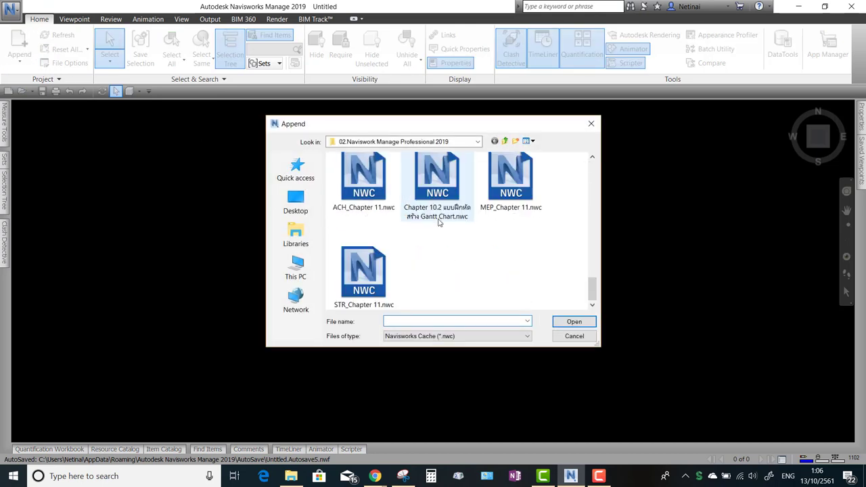
{"action": "left_click", "coordinate": [379, 190]}
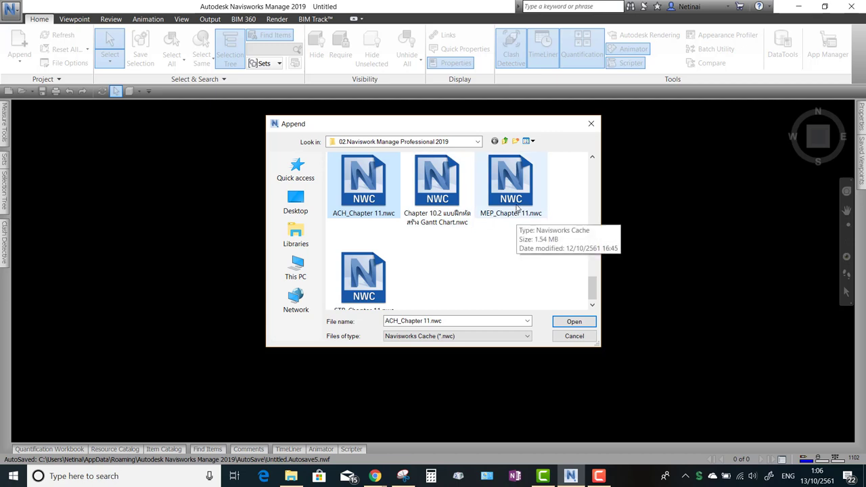
{"action": "left_click", "coordinate": [518, 208], "text": "ctrl"}
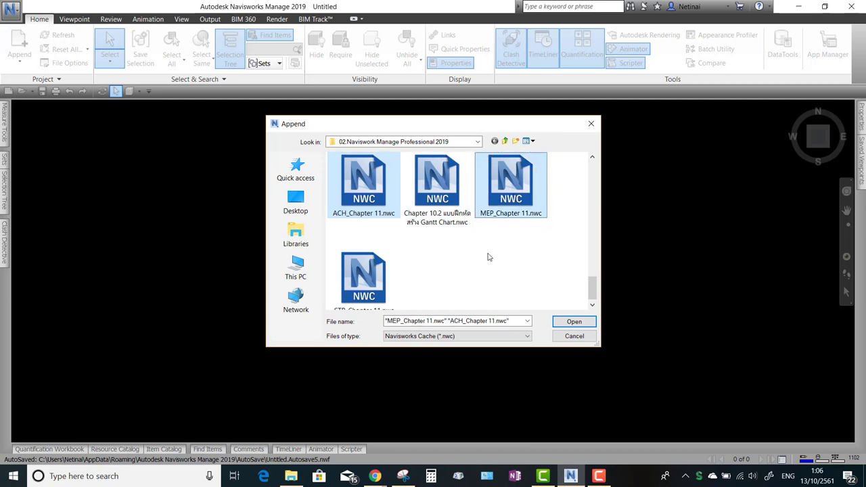
{"action": "scroll", "coordinate": [410, 277], "scroll_direction": "down", "scroll_amount": 1}
{"action": "left_click", "coordinate": [390, 274], "text": "ctrl"}
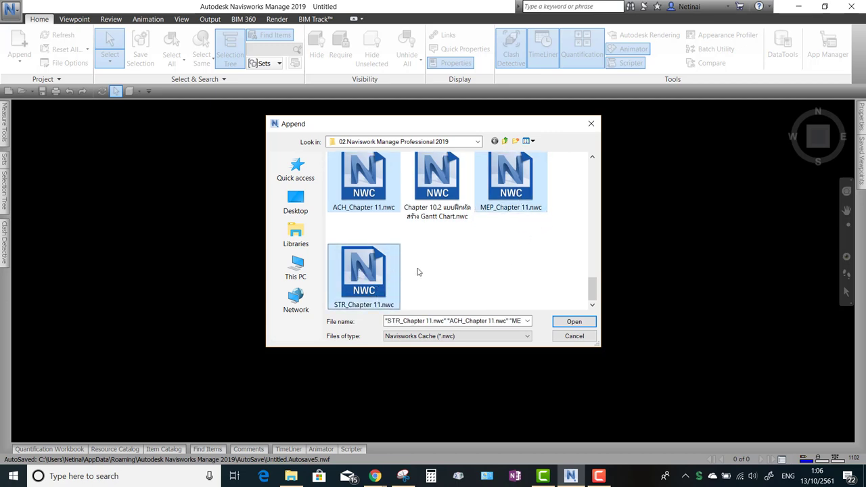
{"action": "double_click", "coordinate": [359, 252]}
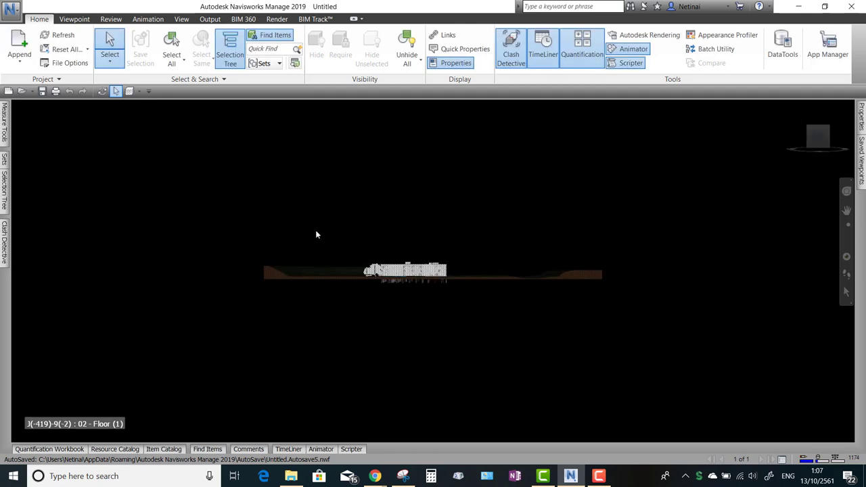
Show the Selection Tree and orbit the combined building into a 3D perspective
{"action": "left_click", "coordinate": [142, 105]}
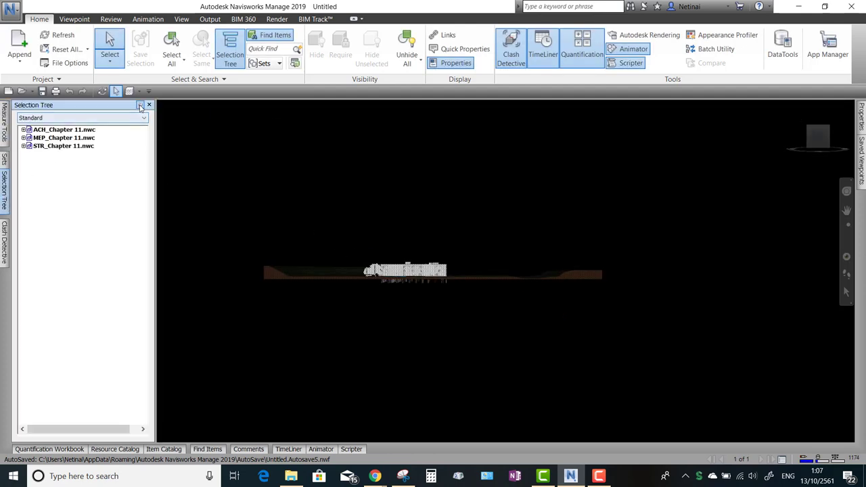
{"action": "scroll", "coordinate": [432, 235], "scroll_direction": "up", "scroll_amount": 2}
{"action": "mouse_move", "coordinate": [432, 234]}
{"action": "middle_mouse_down", "text": "shift"}
{"action": "mouse_move", "coordinate": [527, 252]}
{"action": "mouse_move", "coordinate": [494, 326]}
{"action": "mouse_move", "coordinate": [379, 281]}
{"action": "mouse_move", "coordinate": [514, 285]}
{"action": "middle_mouse_up", "text": "shift"}
Highlight the ACH, MEP and STR models in turn, then bring up Clash Detective
{"action": "left_click", "coordinate": [55, 130]}
{"action": "left_click", "coordinate": [56, 138]}
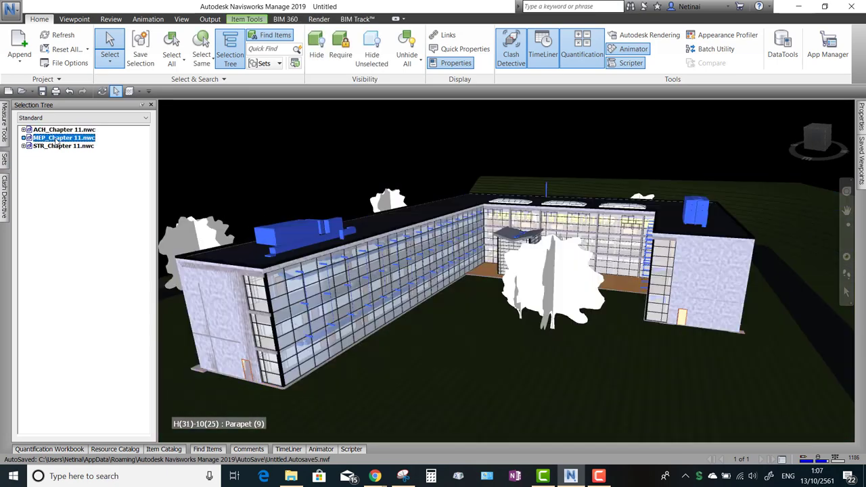
{"action": "left_click", "coordinate": [62, 148]}
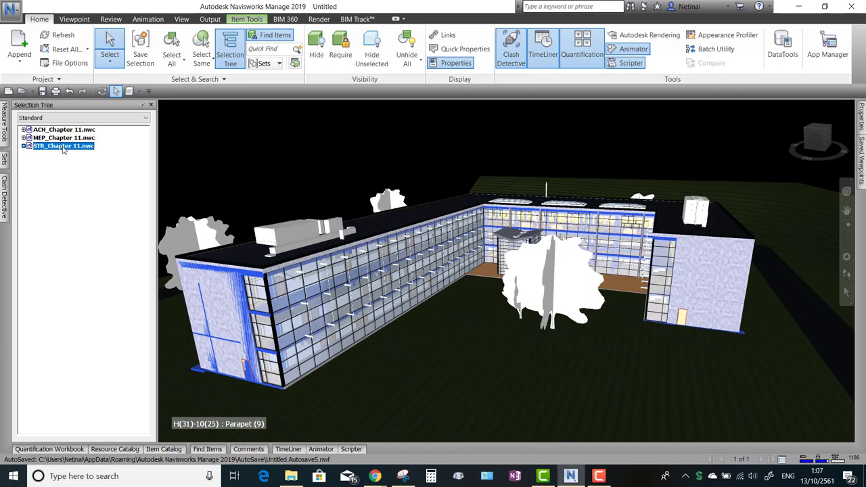
{"action": "left_click", "coordinate": [328, 139]}
{"action": "scroll", "coordinate": [358, 143], "scroll_direction": "up", "scroll_amount": 1}
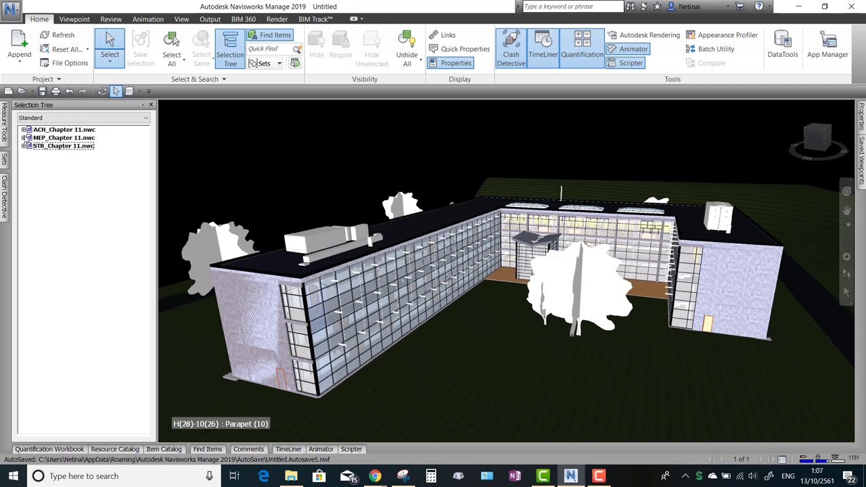
{"action": "left_click", "coordinate": [5, 203]}
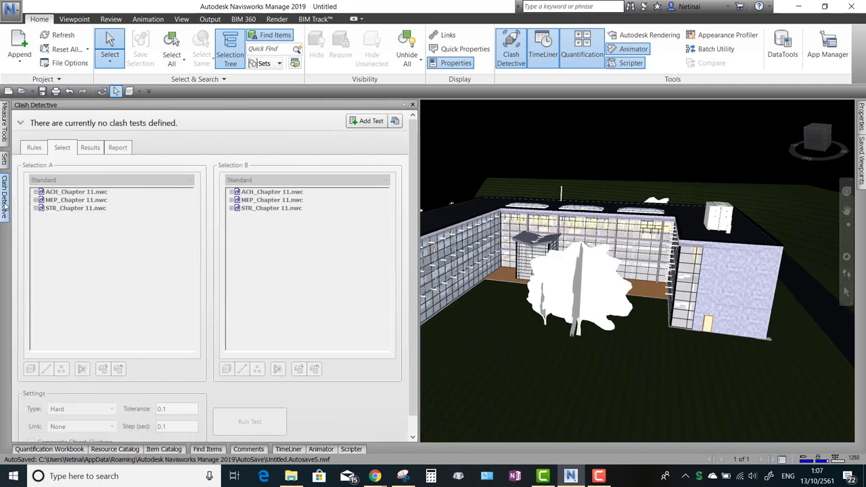
Pin Clash Detective docked beside the 3D view and close the Selection Tree panel
{"action": "left_click", "coordinate": [405, 105]}
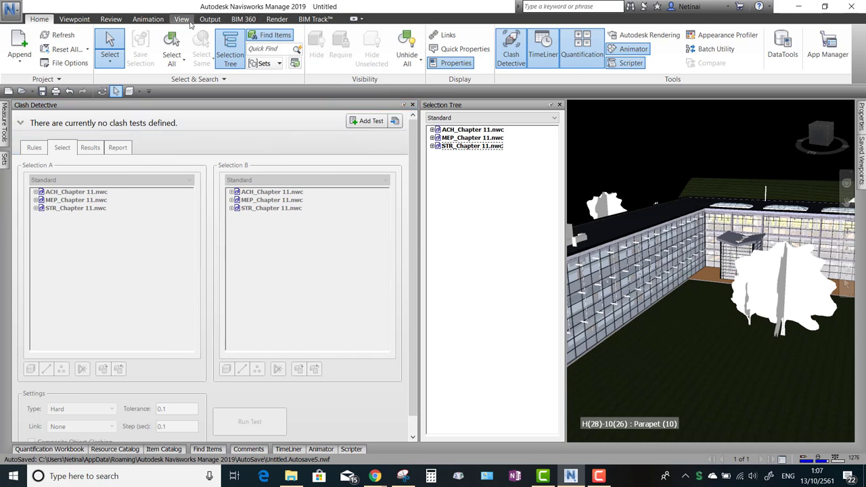
{"action": "left_click", "coordinate": [182, 20]}
{"action": "left_click", "coordinate": [423, 49]}
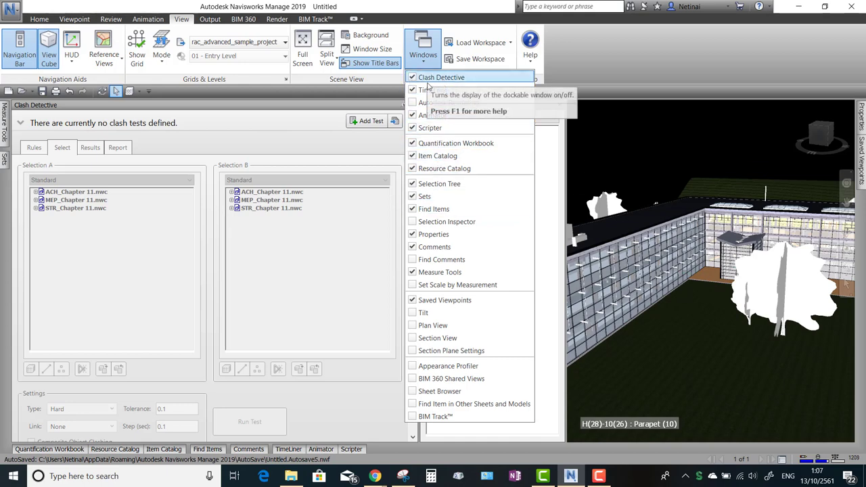
{"action": "left_click", "coordinate": [42, 19]}
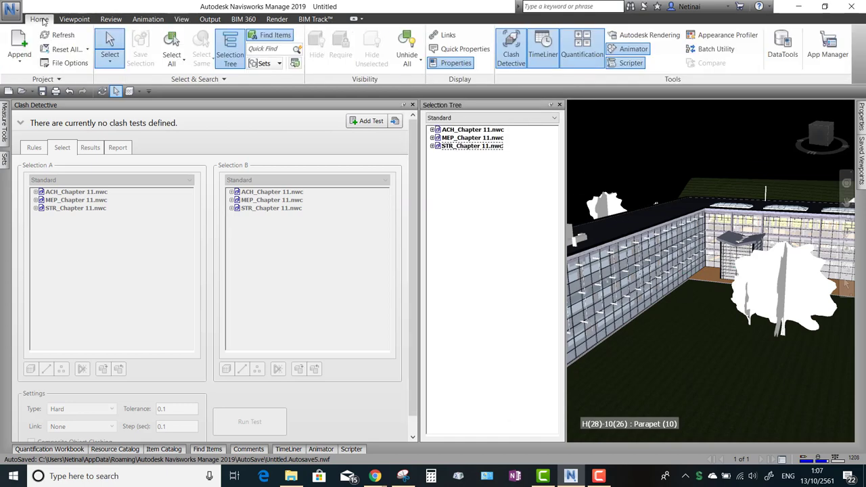
{"action": "left_click", "coordinate": [511, 55]}
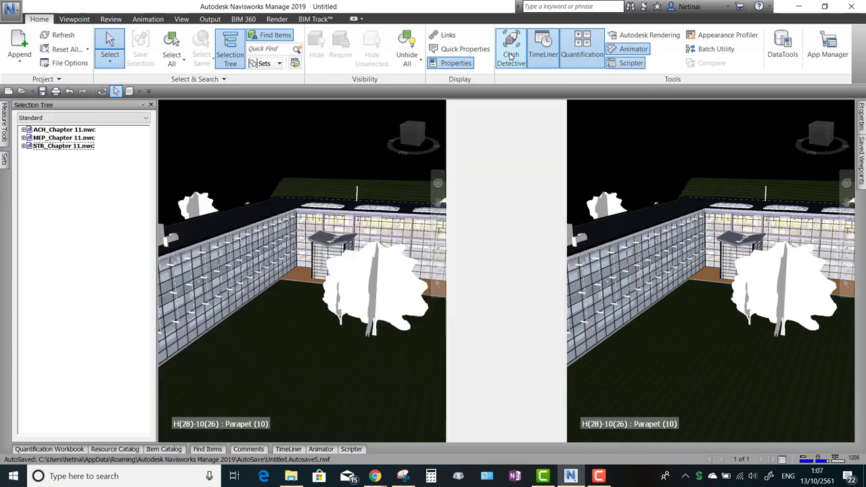
{"action": "left_click", "coordinate": [512, 54]}
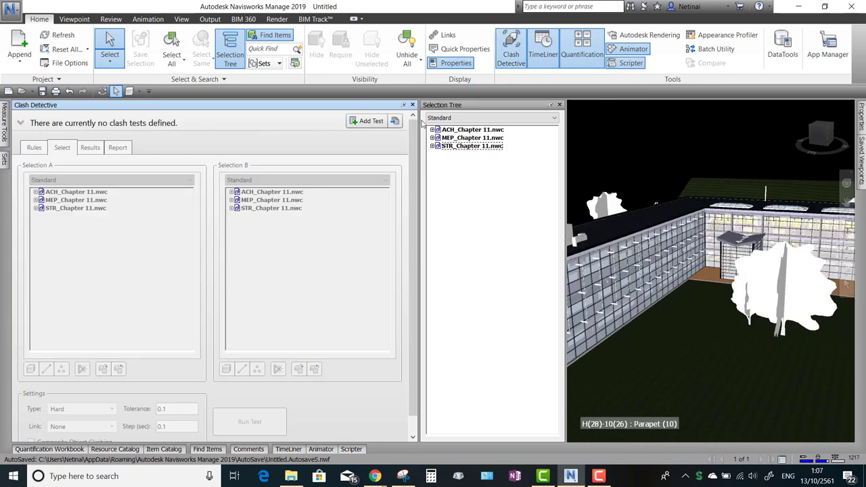
{"action": "left_click", "coordinate": [559, 105]}
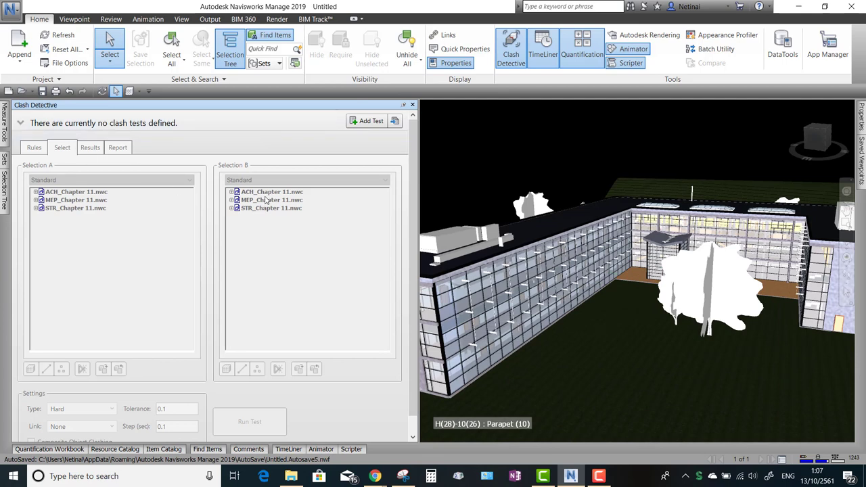
Add a clash test and rename it 'MEP VS STR'
{"action": "left_click", "coordinate": [365, 122]}
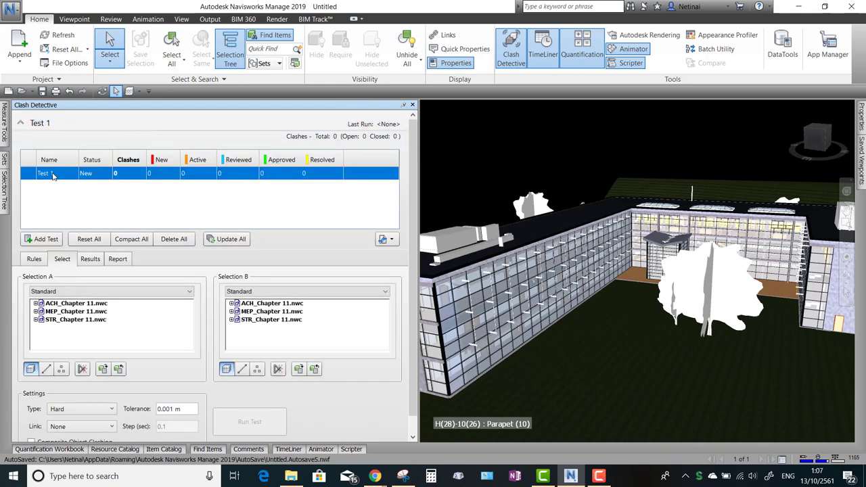
{"action": "double_click", "coordinate": [54, 176]}
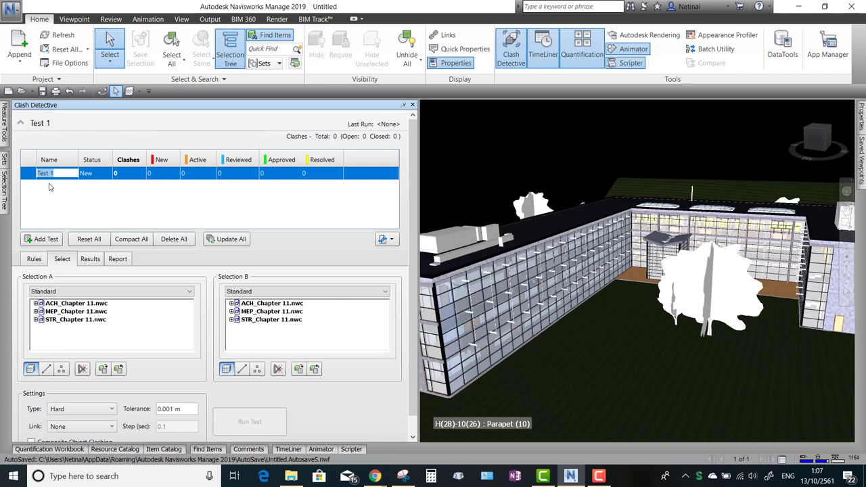
{"action": "type", "text": "MEP VS"}
{"action": "type", "text": "STR"}
{"action": "key", "text": "Return"}
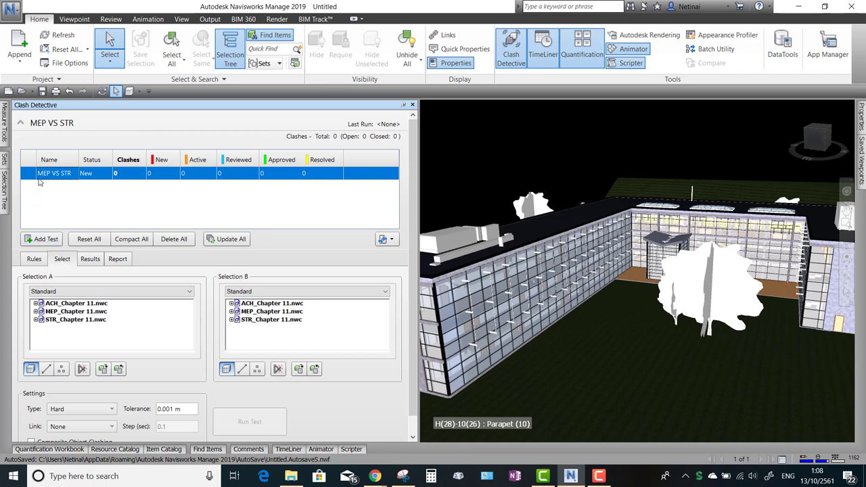
Add three more tests, Test 1, Test 2 and Test 3, then reselect MEP VS STR
{"action": "left_click", "coordinate": [44, 241]}
{"action": "left_click", "coordinate": [46, 241]}
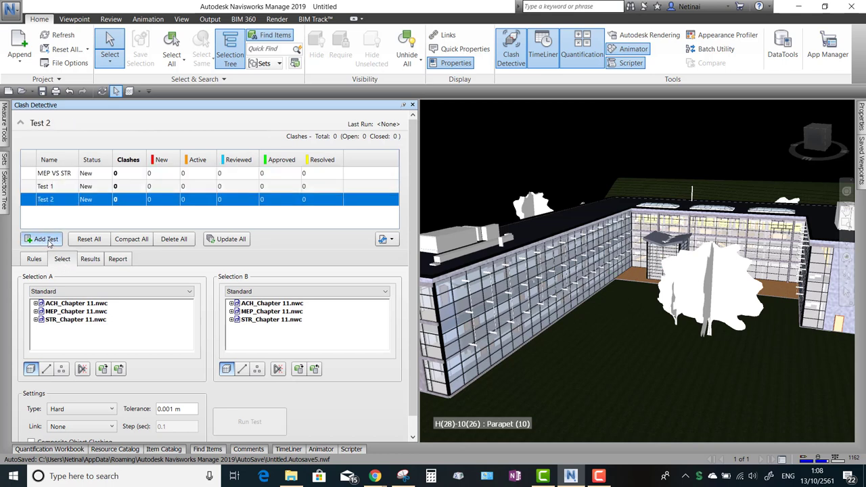
{"action": "left_click", "coordinate": [46, 241]}
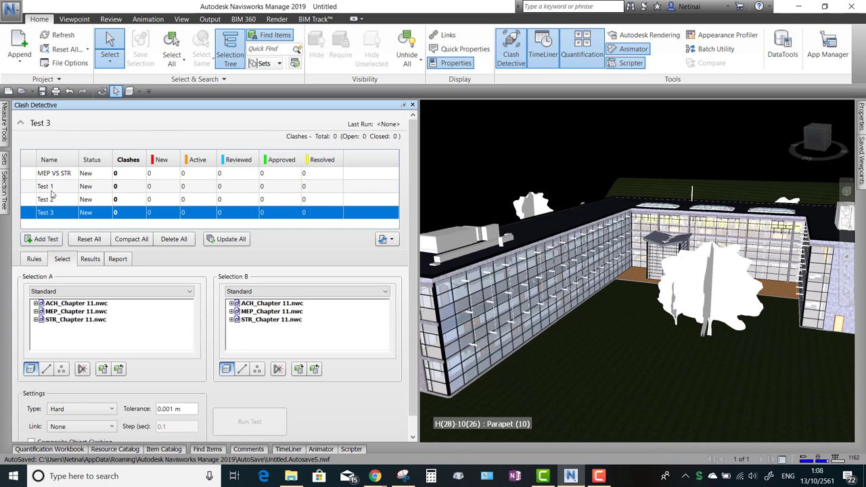
{"action": "left_click", "coordinate": [51, 190]}
{"action": "left_click", "coordinate": [53, 202]}
{"action": "left_click", "coordinate": [55, 214]}
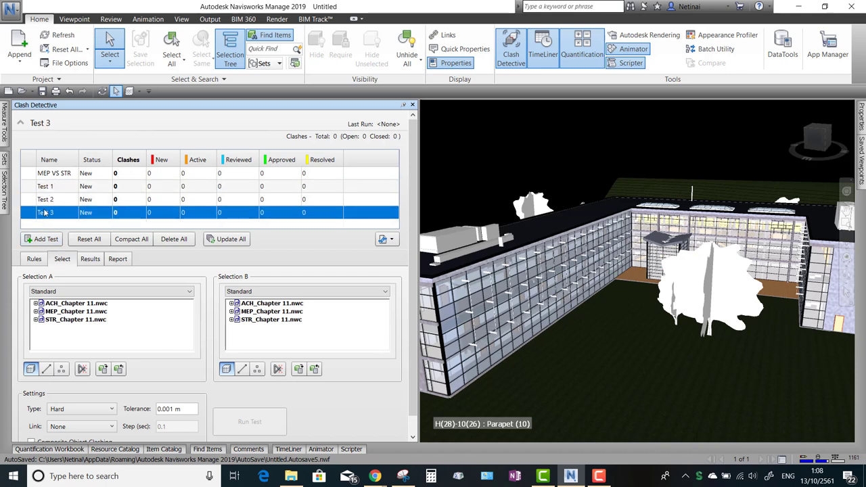
{"action": "left_click", "coordinate": [59, 175]}
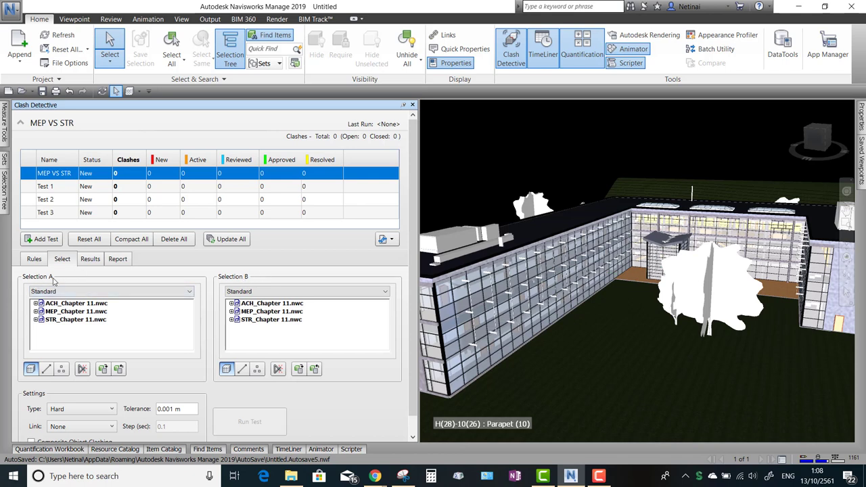
Try Compact display for Selection A, then return it to Standard
{"action": "left_click", "coordinate": [81, 293]}
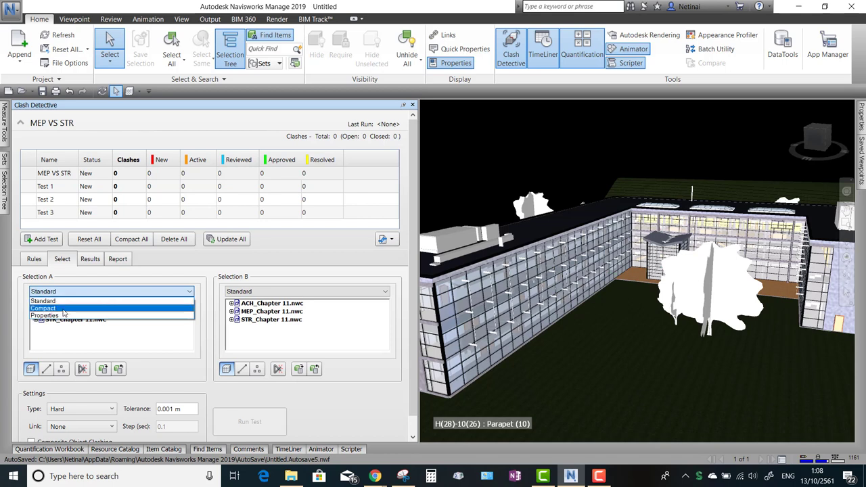
{"action": "left_click", "coordinate": [66, 309]}
{"action": "left_click", "coordinate": [66, 292]}
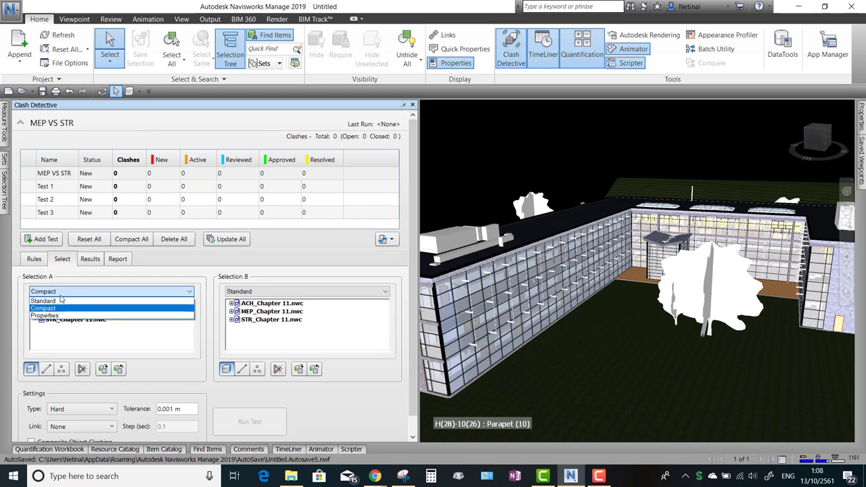
{"action": "left_click", "coordinate": [63, 302]}
{"action": "left_click", "coordinate": [66, 294]}
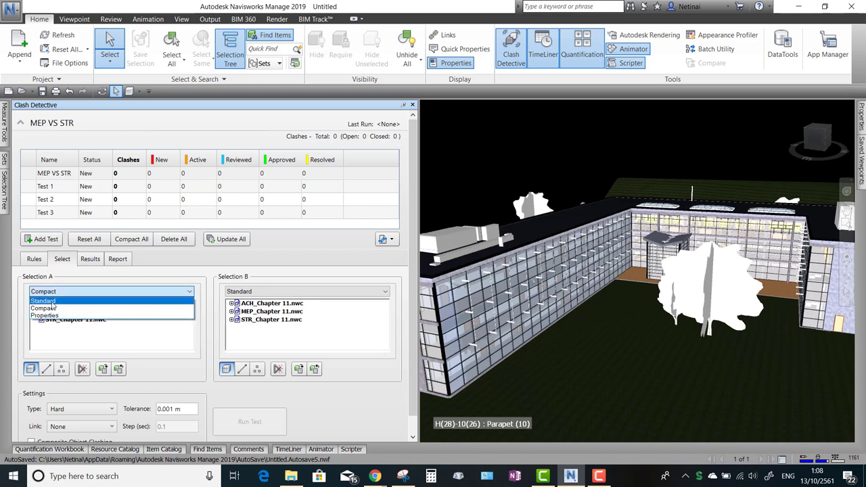
{"action": "left_click", "coordinate": [53, 301]}
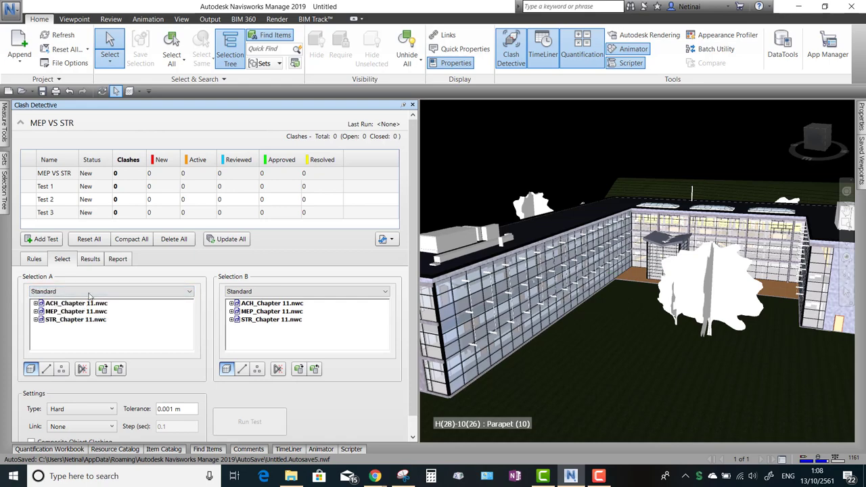
Select the duct unit on the roof and save it as selection set 'Set1'
{"action": "left_click", "coordinate": [464, 241]}
{"action": "scroll", "coordinate": [474, 237], "scroll_direction": "up", "scroll_amount": 2}
{"action": "scroll", "coordinate": [482, 232], "scroll_direction": "up", "scroll_amount": 2}
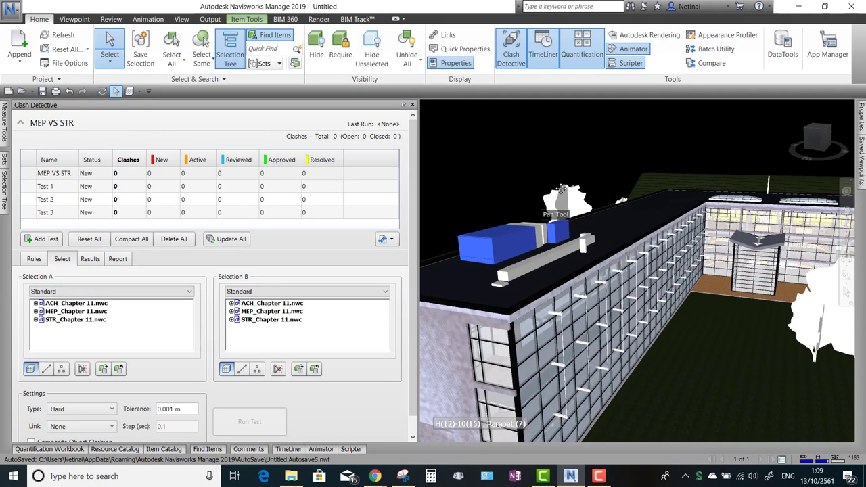
{"action": "scroll", "coordinate": [562, 187], "scroll_direction": "up", "scroll_amount": 2}
{"action": "middle_click_drag", "start_coordinate": [562, 183], "coordinate": [551, 198], "text": "shift"}
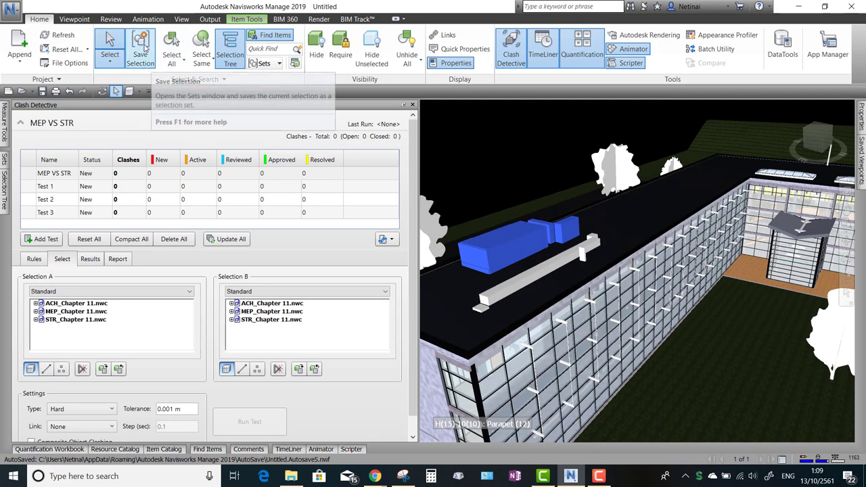
{"action": "left_click", "coordinate": [152, 66]}
{"action": "type", "text": "S"}
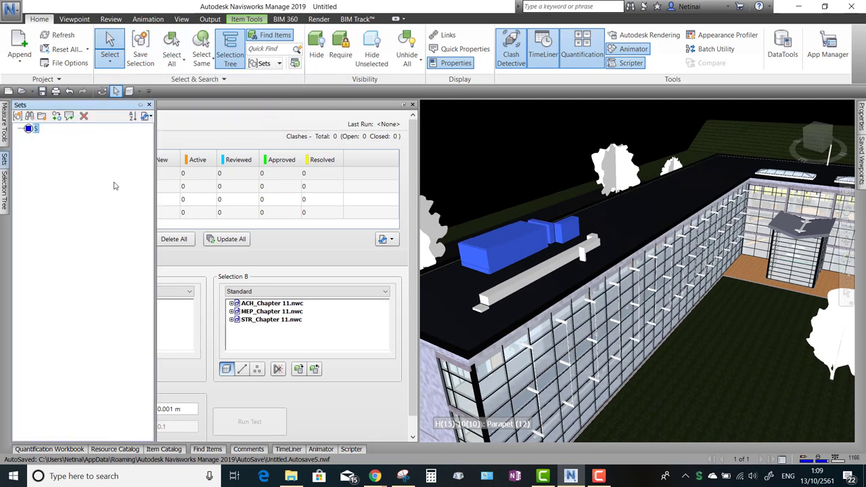
{"action": "type", "text": "et1"}
{"action": "key", "text": "Return"}
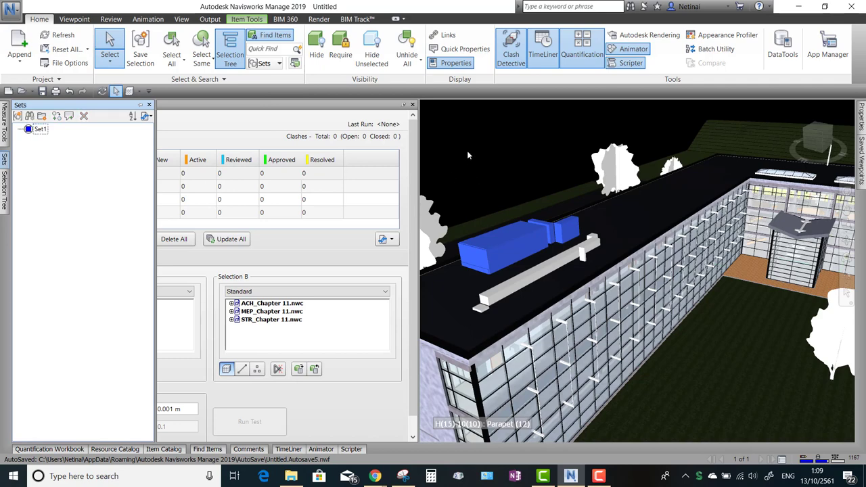
{"action": "left_click", "coordinate": [468, 150]}
Show saved sets as Selection A's source, then switch back to Standard
{"action": "left_click", "coordinate": [60, 292]}
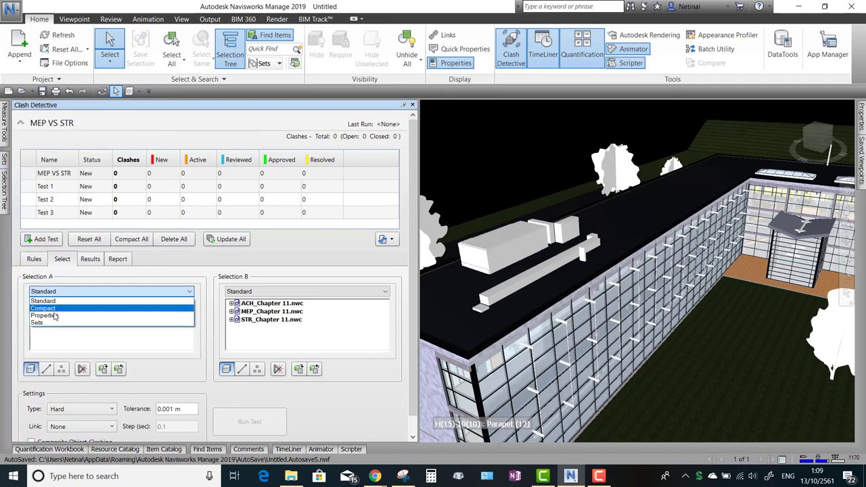
{"action": "left_click", "coordinate": [59, 325]}
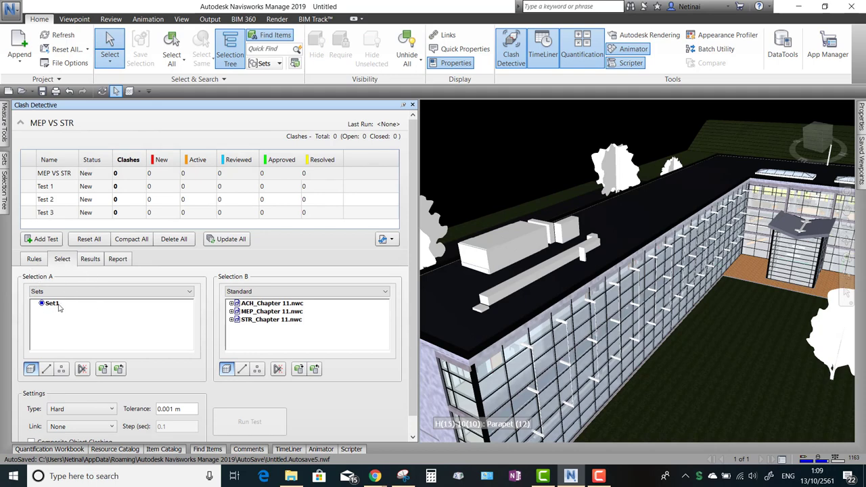
{"action": "left_click", "coordinate": [69, 293]}
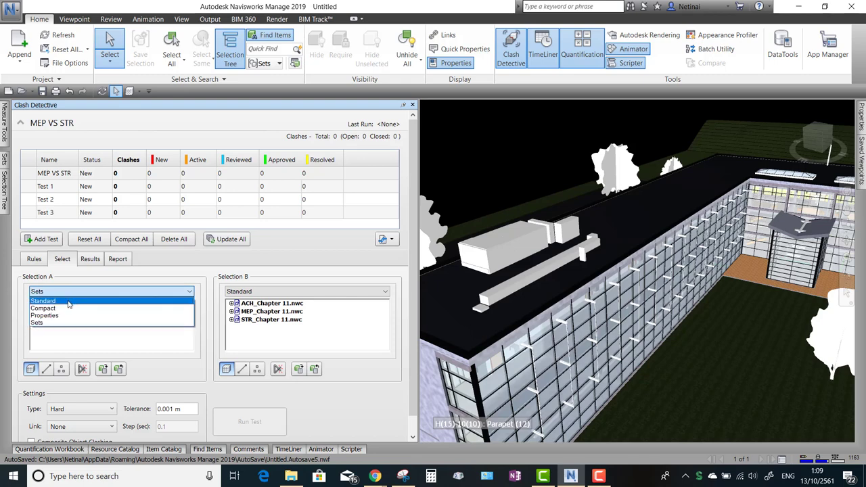
{"action": "left_click", "coordinate": [69, 301]}
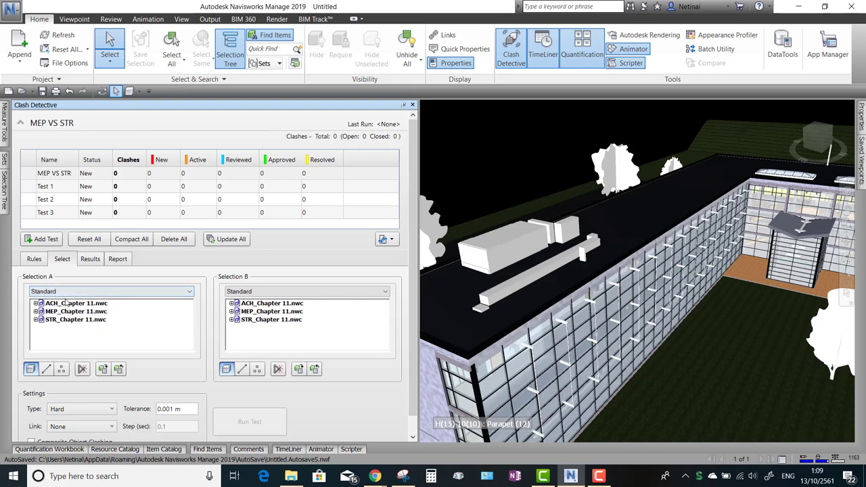
Delete Test 1, Test 2 and Test 3 from the clash test list
{"action": "left_click", "coordinate": [58, 173]}
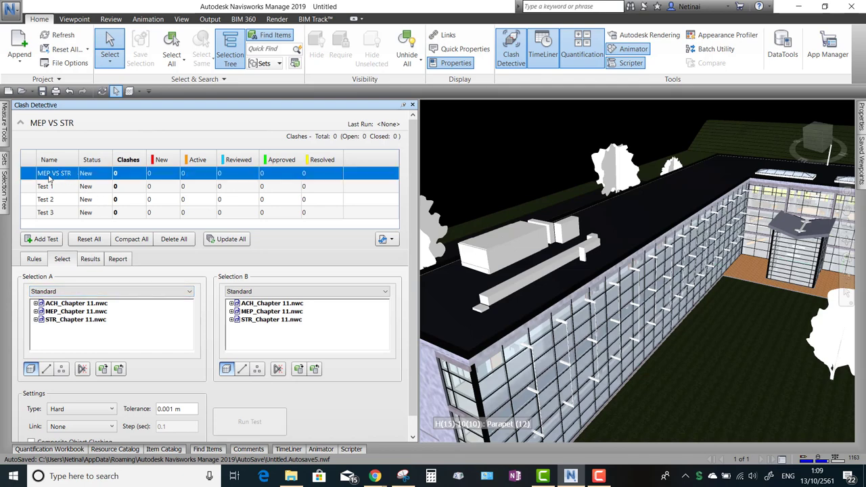
{"action": "left_click", "coordinate": [57, 188]}
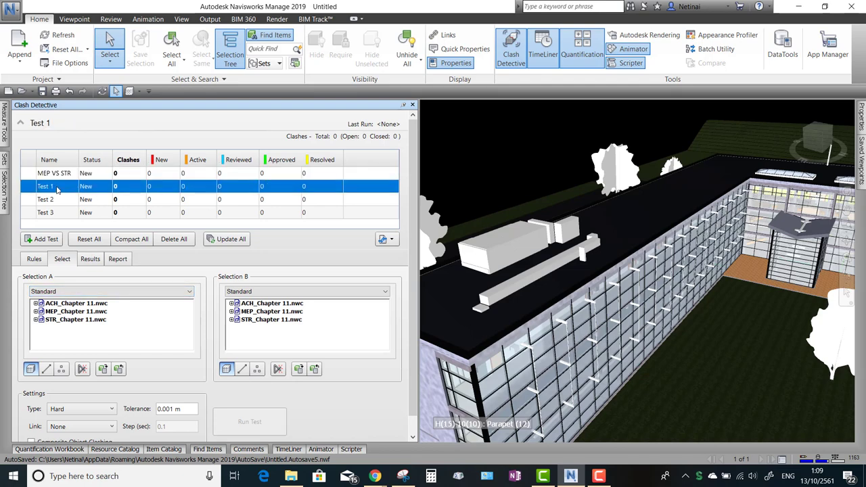
{"action": "left_click", "coordinate": [46, 212]}
{"action": "left_click", "coordinate": [54, 190]}
{"action": "right_click", "coordinate": [56, 188]}
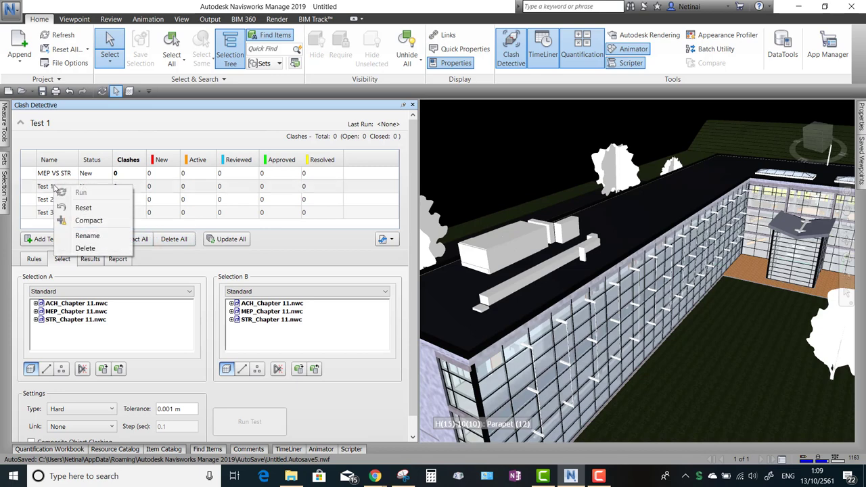
{"action": "left_click", "coordinate": [85, 250]}
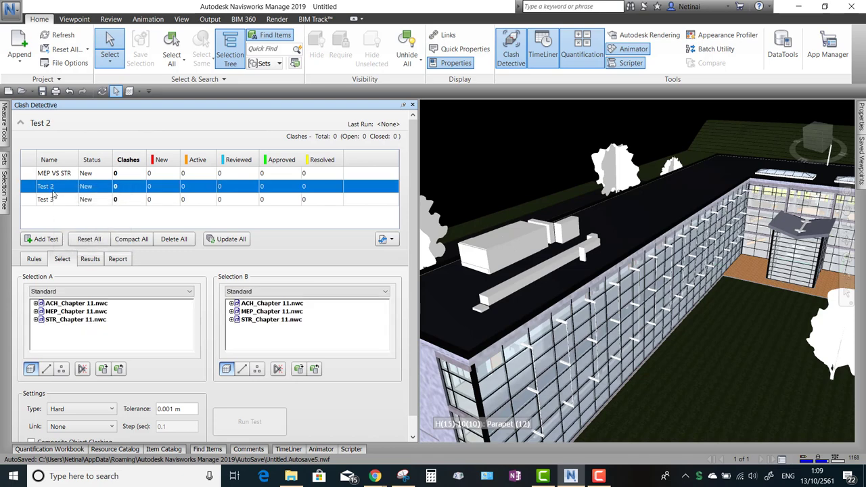
{"action": "right_click", "coordinate": [54, 186]}
{"action": "left_click", "coordinate": [84, 249]}
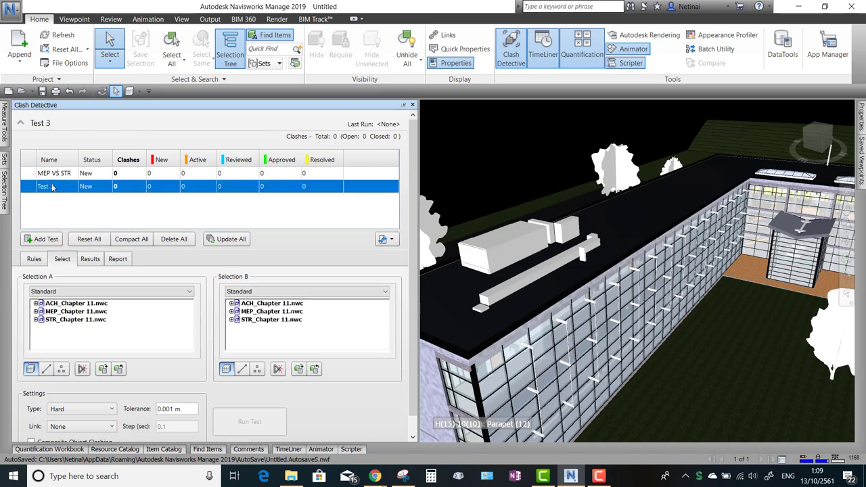
{"action": "right_click", "coordinate": [54, 187]}
{"action": "left_click", "coordinate": [84, 249]}
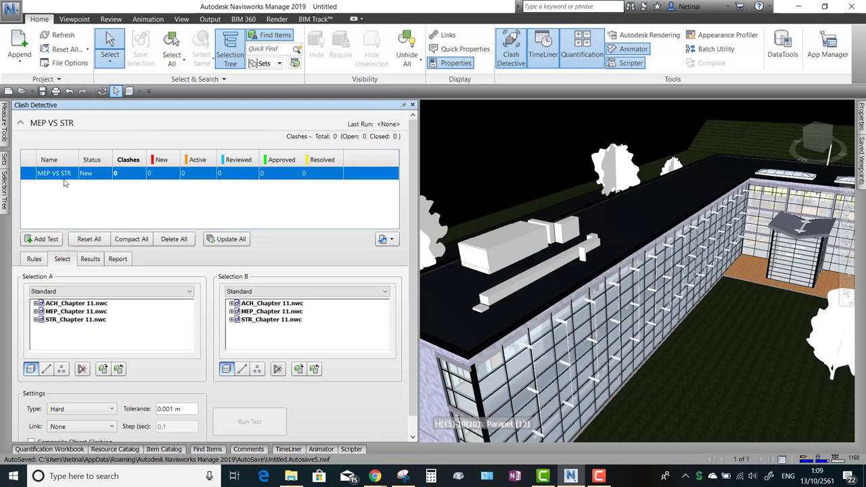
Browse MEP_Chapter 11.nwc's categories, then pick the whole model as Selection A
{"action": "left_click", "coordinate": [68, 312]}
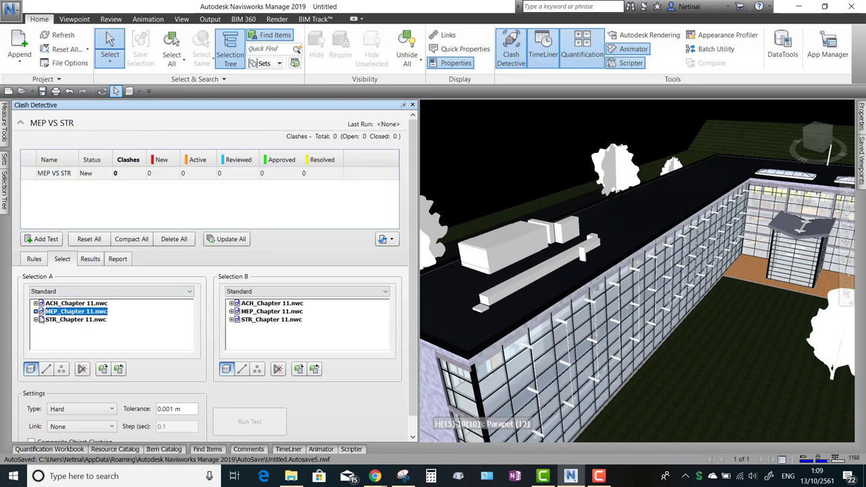
{"action": "left_click", "coordinate": [36, 311]}
{"action": "left_click", "coordinate": [70, 328]}
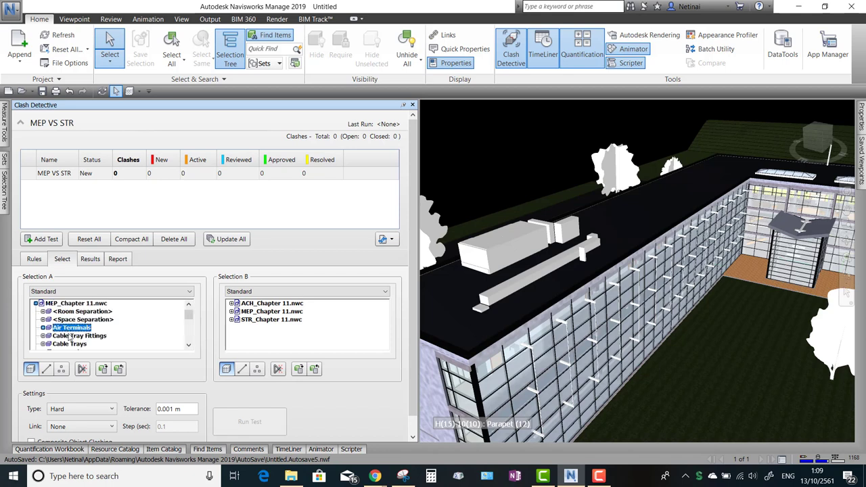
{"action": "left_click", "coordinate": [84, 337]}
{"action": "left_click", "coordinate": [36, 304]}
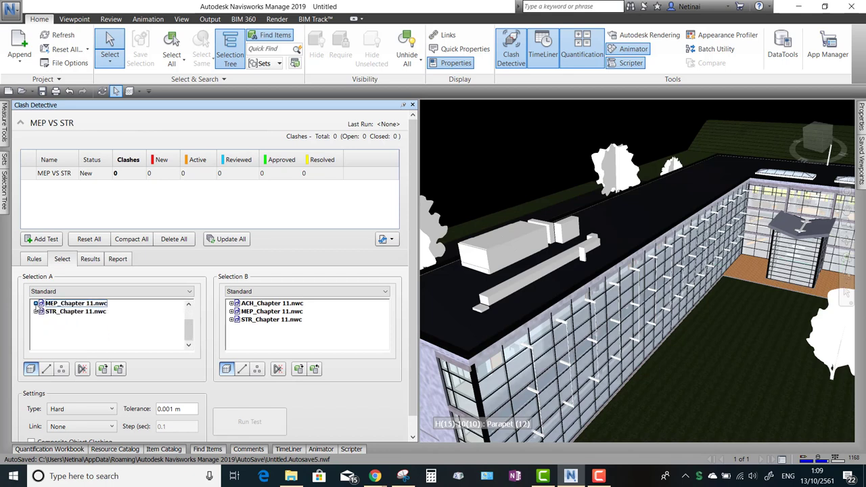
{"action": "left_click", "coordinate": [69, 307]}
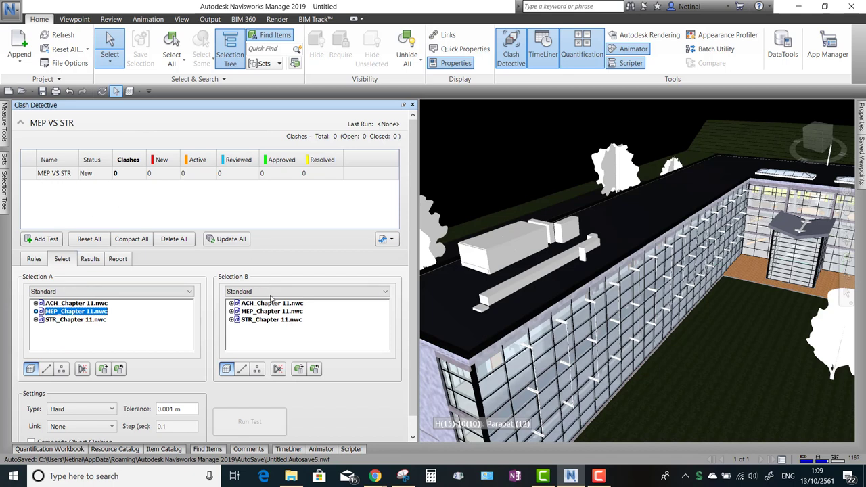
Pick STR_Chapter 11.nwc as Selection B and toggle Points for Selection A
{"action": "left_click", "coordinate": [268, 322]}
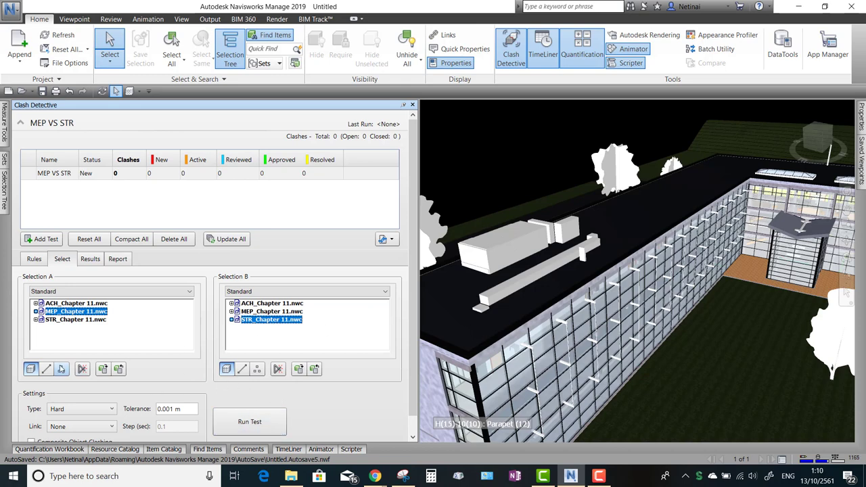
{"action": "left_click", "coordinate": [60, 369]}
Keep the clash type as Hard and set the tolerance to 0.01 m
{"action": "scroll", "coordinate": [166, 364], "scroll_direction": "down", "scroll_amount": 1}
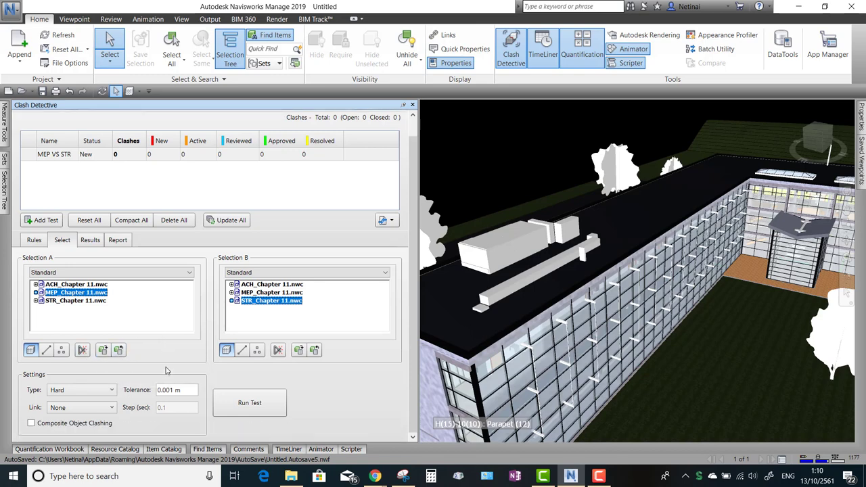
{"action": "left_click", "coordinate": [80, 391]}
{"action": "left_click", "coordinate": [108, 388]}
{"action": "left_click", "coordinate": [80, 409]}
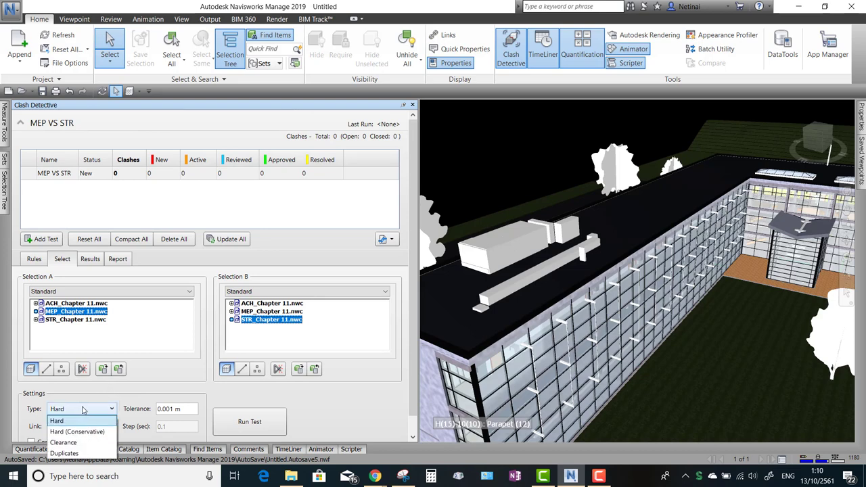
{"action": "left_click", "coordinate": [83, 409]}
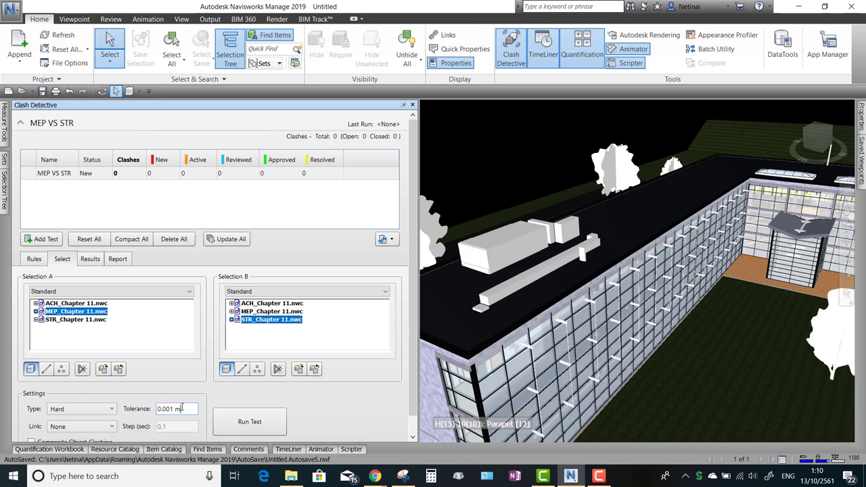
{"action": "left_click_drag", "start_coordinate": [184, 409], "coordinate": [128, 408]}
{"action": "left_click", "coordinate": [185, 408]}
{"action": "type", "text": "0.0"}
Briefly switch the clash type to Clearance, then set it back to Hard
{"action": "scroll", "coordinate": [169, 404], "scroll_direction": "down", "scroll_amount": 1}
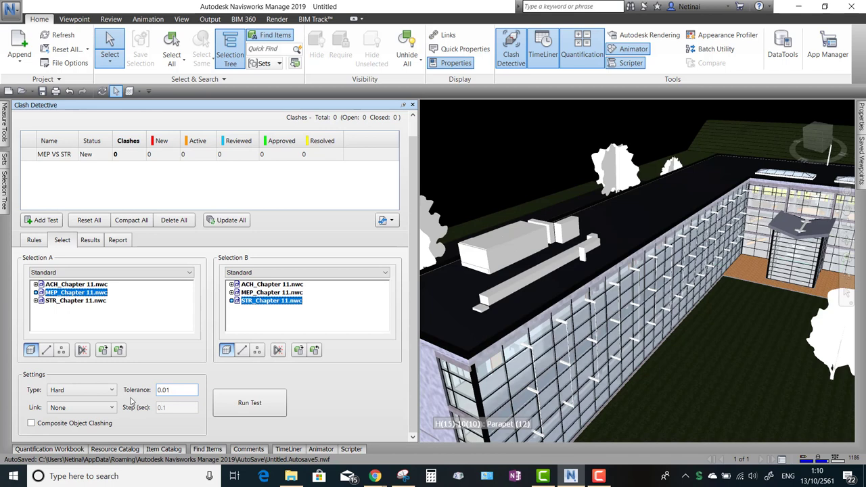
{"action": "left_click", "coordinate": [78, 395]}
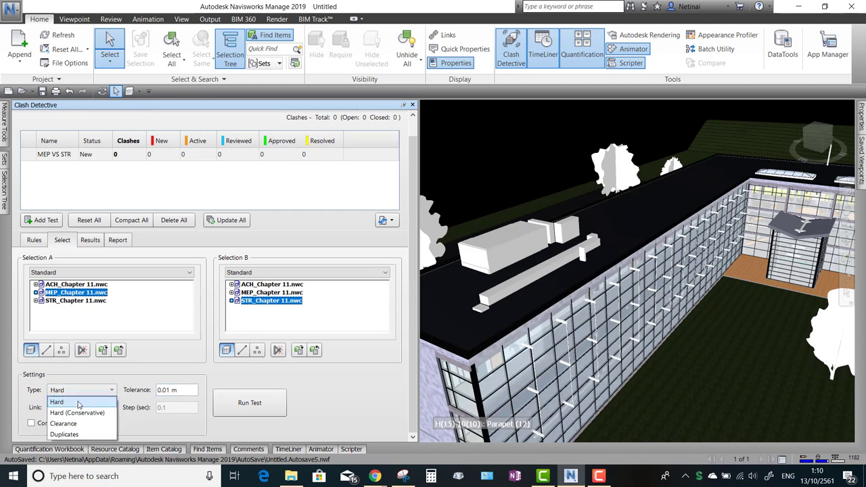
{"action": "left_click", "coordinate": [68, 424]}
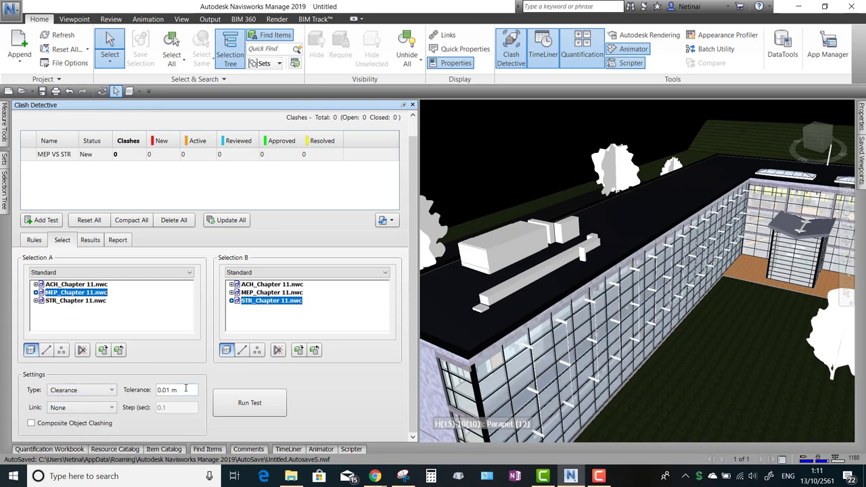
{"action": "double_click", "coordinate": [186, 389]}
{"action": "left_click", "coordinate": [106, 390]}
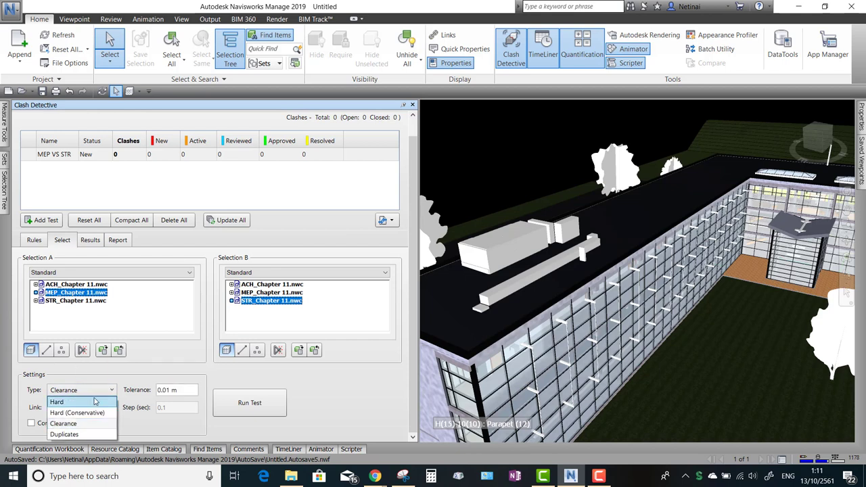
{"action": "left_click", "coordinate": [96, 402]}
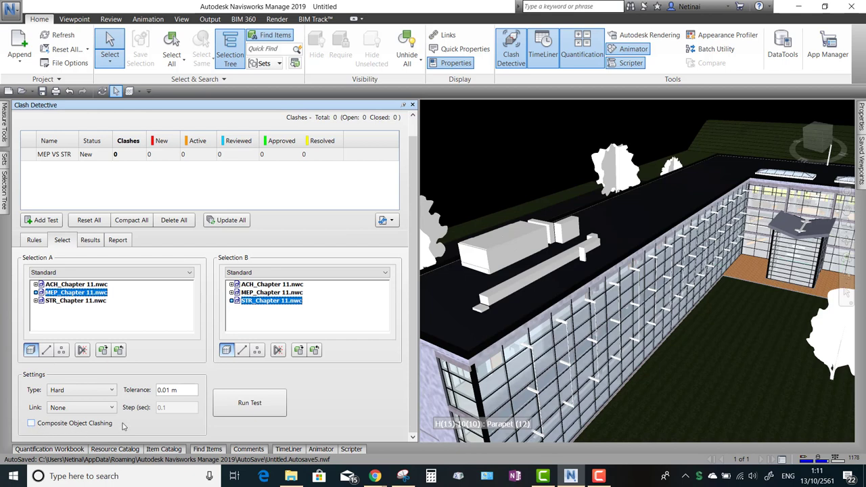
Run the MEP VS STR test and orbit toward the L-shaped wing
{"action": "left_click", "coordinate": [257, 403]}
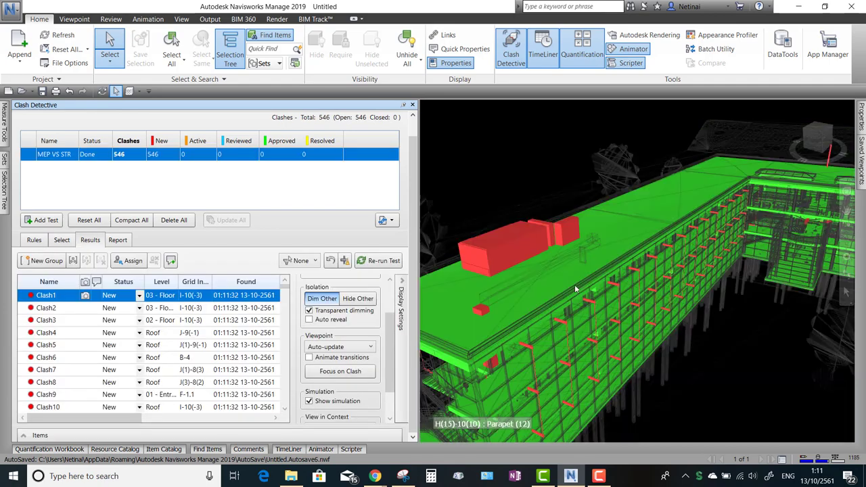
{"action": "middle_click_drag", "start_coordinate": [677, 292], "coordinate": [666, 302], "text": "shift"}
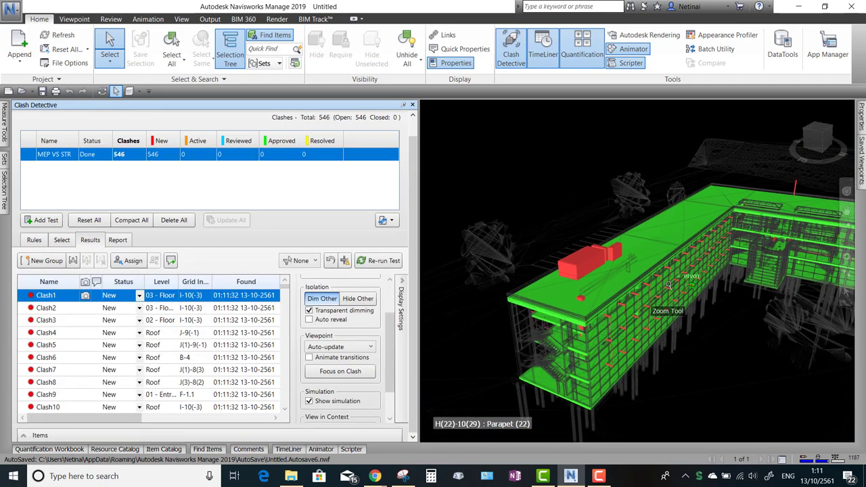
{"action": "mouse_move", "coordinate": [668, 332]}
{"action": "middle_mouse_down", "text": "shift"}
{"action": "mouse_move", "coordinate": [679, 310]}
{"action": "mouse_move", "coordinate": [711, 313]}
{"action": "mouse_move", "coordinate": [677, 338]}
{"action": "middle_mouse_up", "text": "shift"}
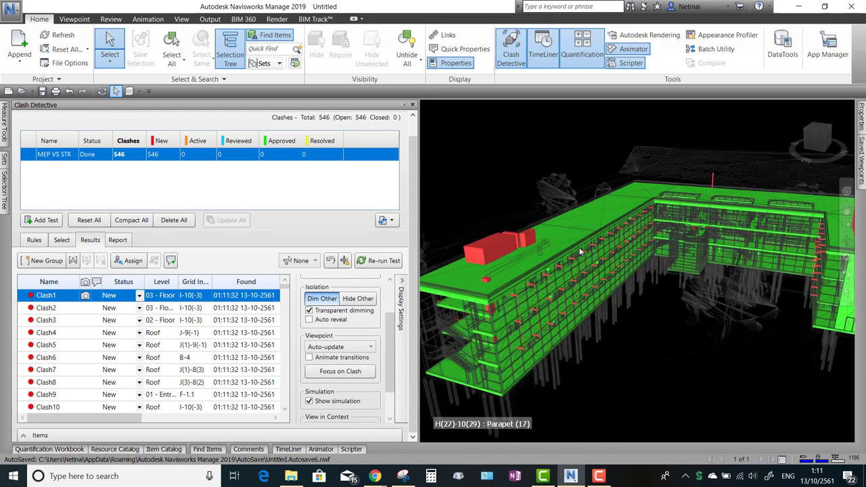
Review the 546 clash results and orbit onto the red and green highlighted clashes
{"action": "left_click", "coordinate": [62, 240]}
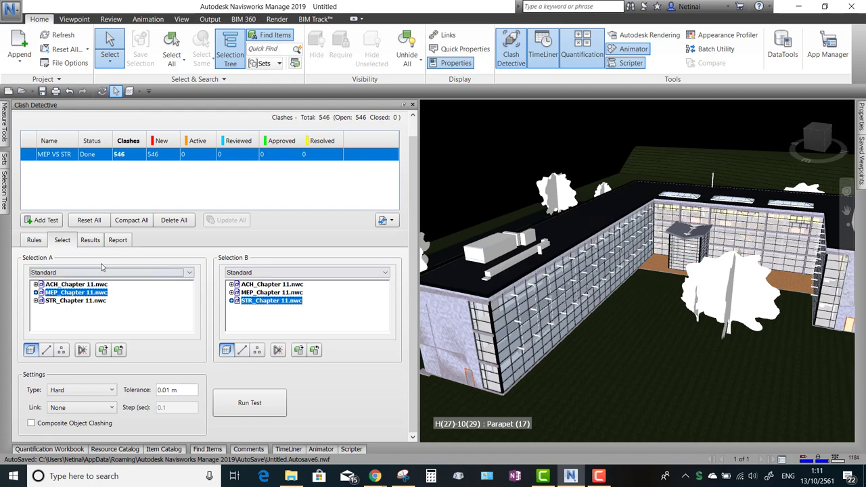
{"action": "left_click", "coordinate": [90, 239]}
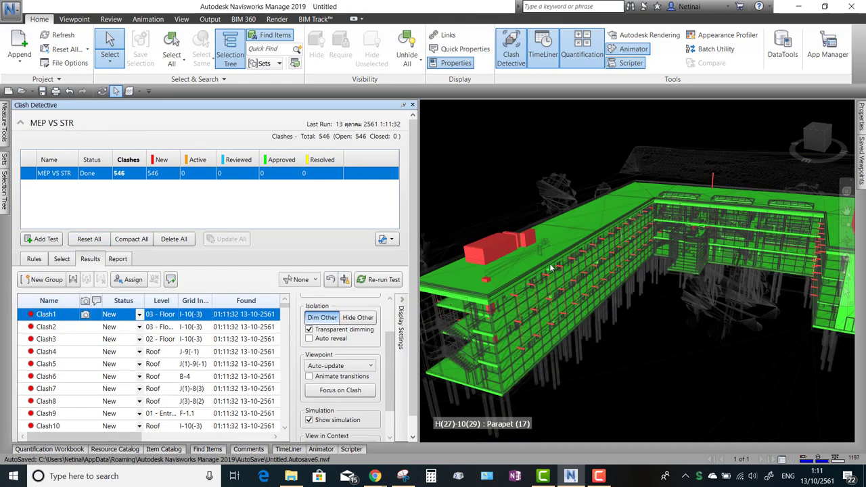
{"action": "scroll", "coordinate": [654, 313], "scroll_direction": "up", "scroll_amount": 1}
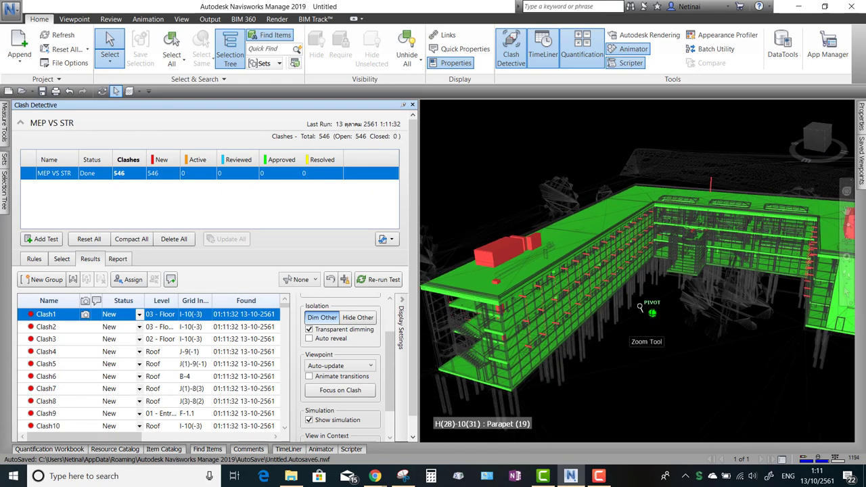
{"action": "left_click", "coordinate": [62, 259]}
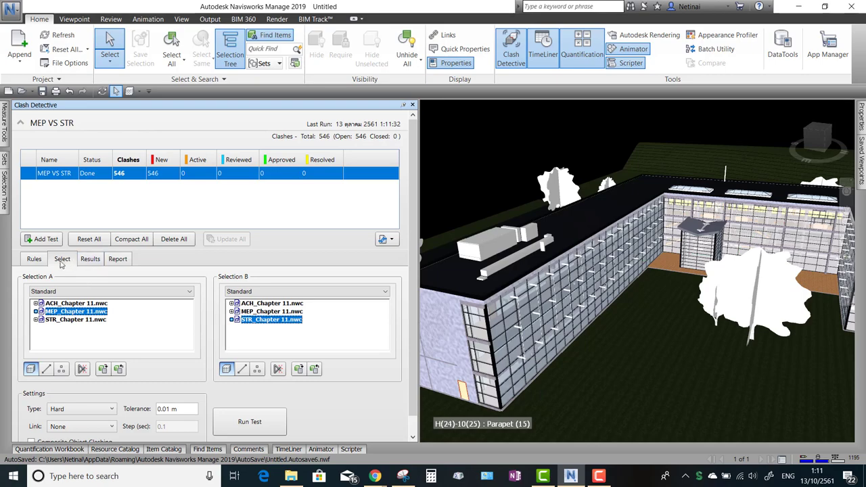
{"action": "left_click", "coordinate": [88, 263]}
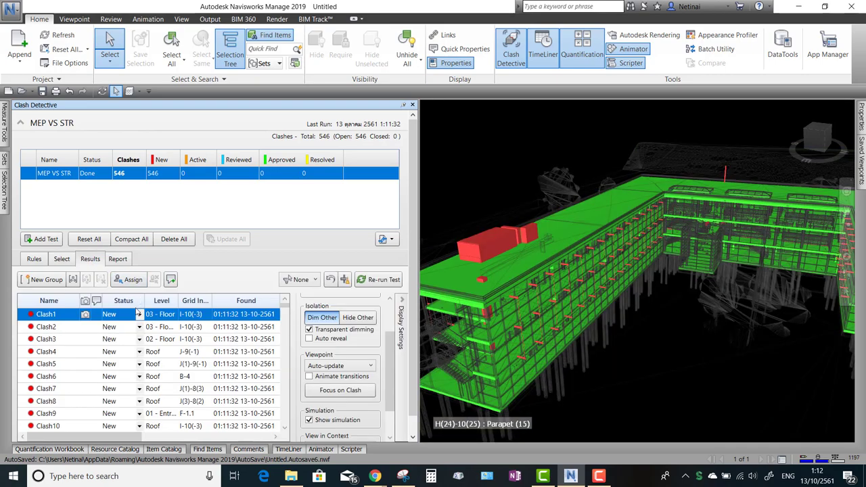
{"action": "middle_click_drag", "start_coordinate": [644, 300], "coordinate": [675, 298], "text": "shift"}
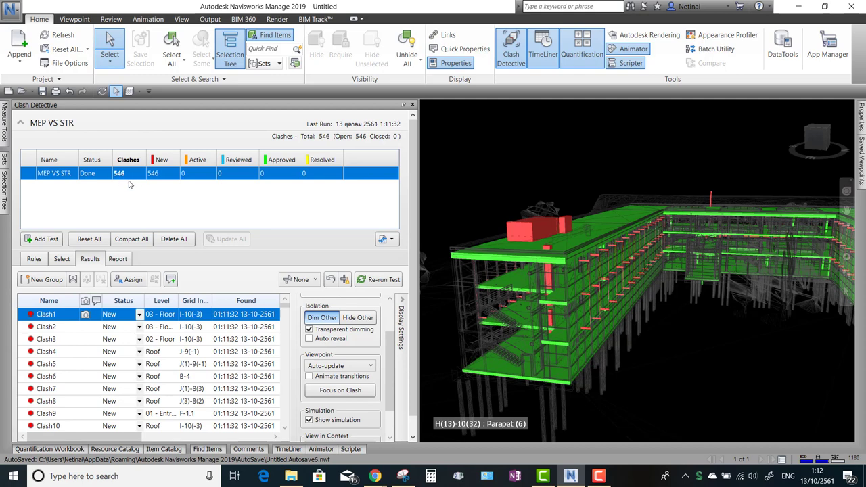
{"action": "mouse_move", "coordinate": [285, 318]}
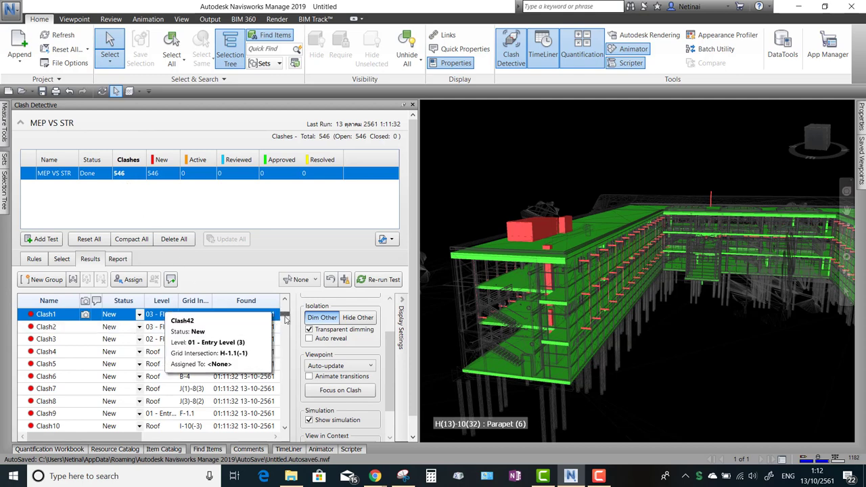
{"action": "left_click_drag", "start_coordinate": [287, 309], "coordinate": [214, 393]}
{"action": "scroll", "coordinate": [214, 392], "scroll_direction": "down", "scroll_amount": 3}
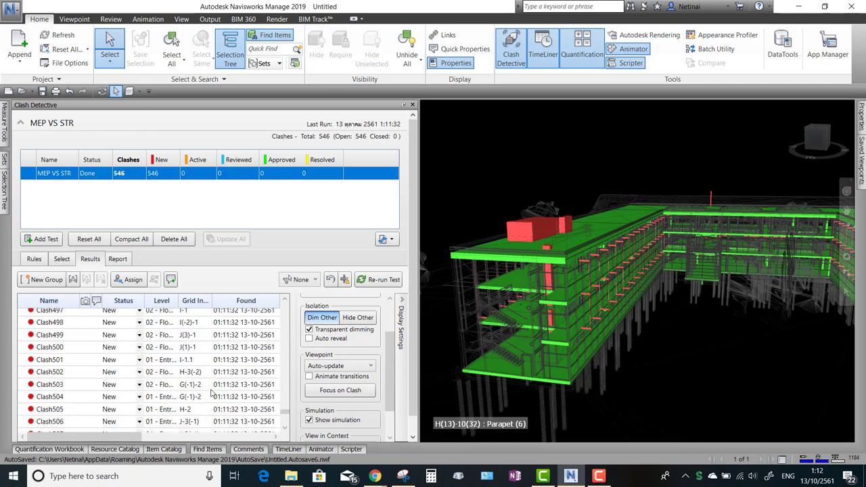
{"action": "scroll", "coordinate": [214, 391], "scroll_direction": "down", "scroll_amount": 3}
{"action": "scroll", "coordinate": [213, 389], "scroll_direction": "down", "scroll_amount": 2}
{"action": "scroll", "coordinate": [213, 386], "scroll_direction": "down", "scroll_amount": 2}
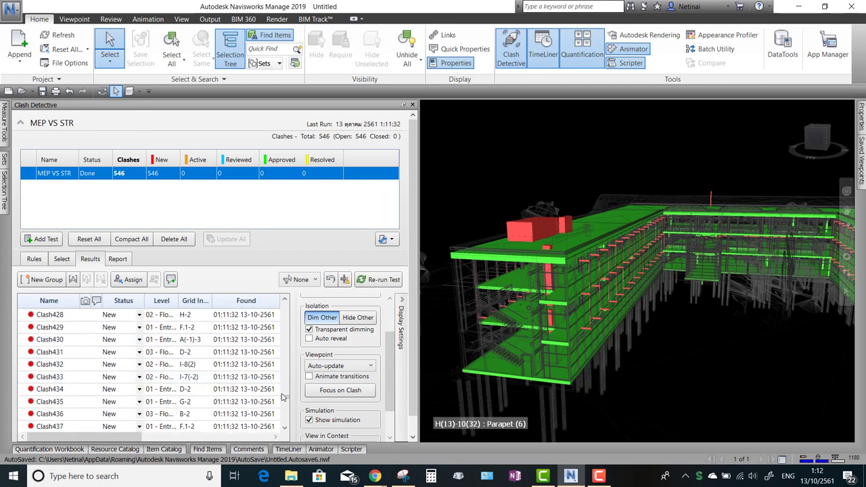
{"action": "left_click_drag", "start_coordinate": [285, 400], "coordinate": [272, 298]}
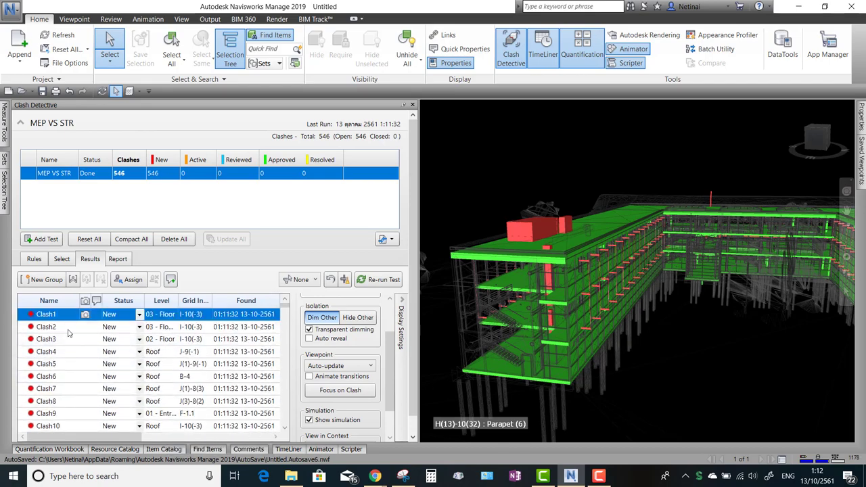
{"action": "left_click", "coordinate": [61, 339]}
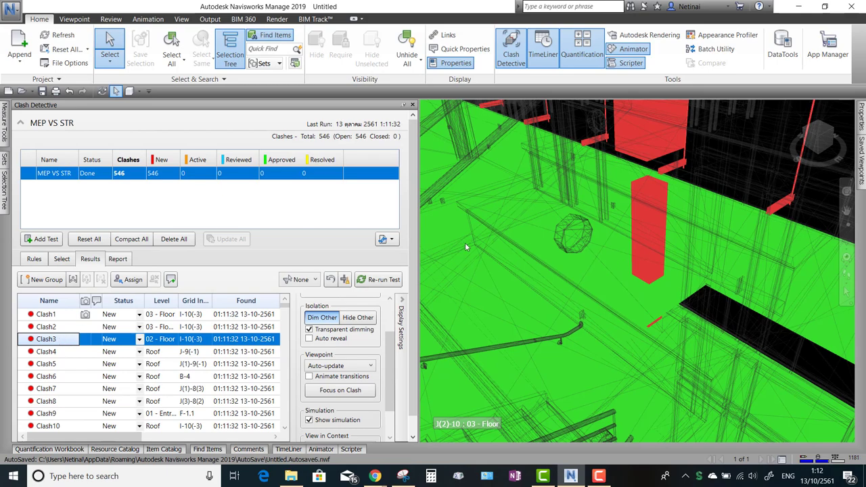
{"action": "left_click", "coordinate": [65, 377]}
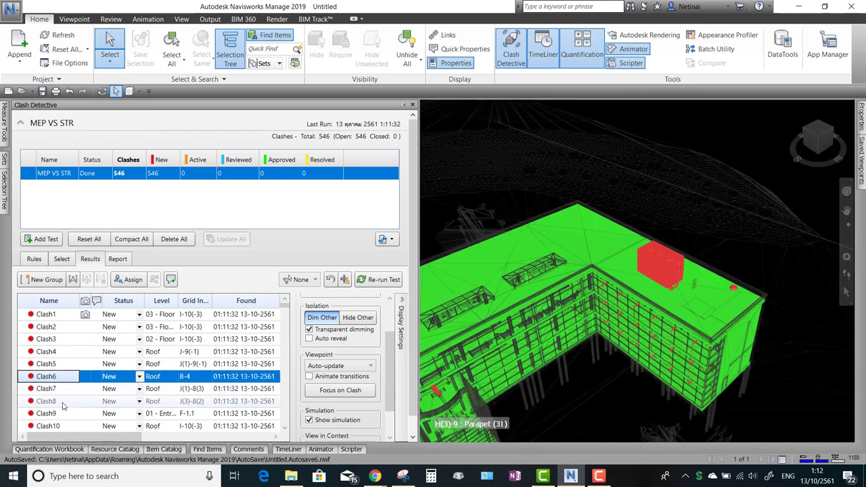
{"action": "left_click", "coordinate": [65, 403]}
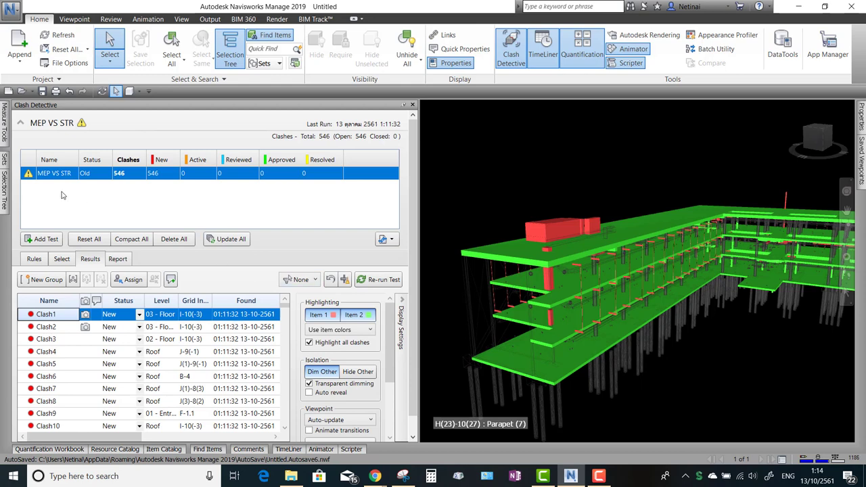
Delete the MEP VS STR test and add a new test named 'Duct VS Str Columns'
{"action": "left_click", "coordinate": [55, 173]}
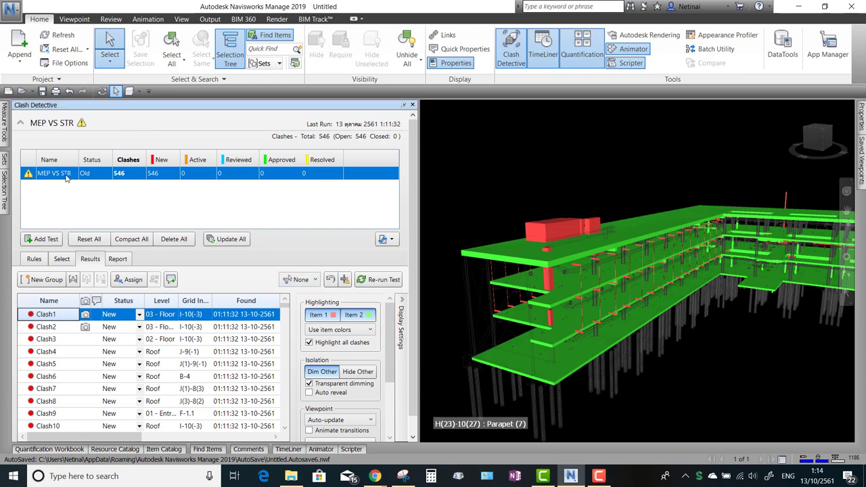
{"action": "key", "text": "Delete"}
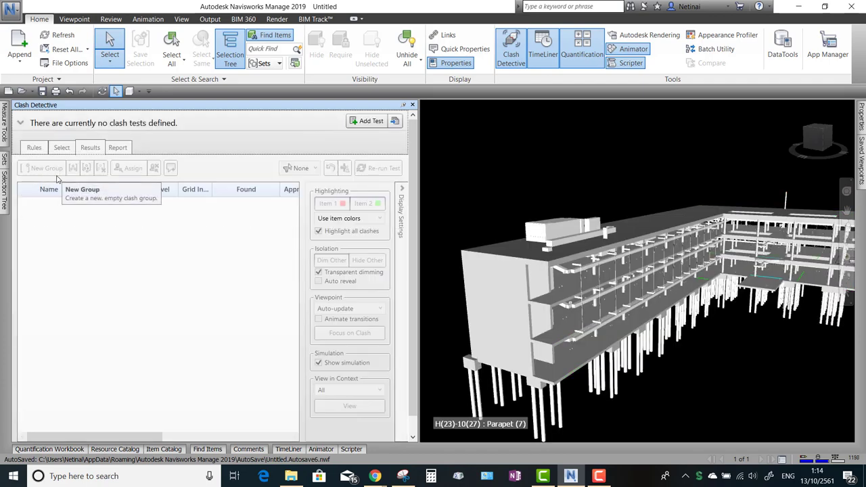
{"action": "left_click", "coordinate": [367, 122]}
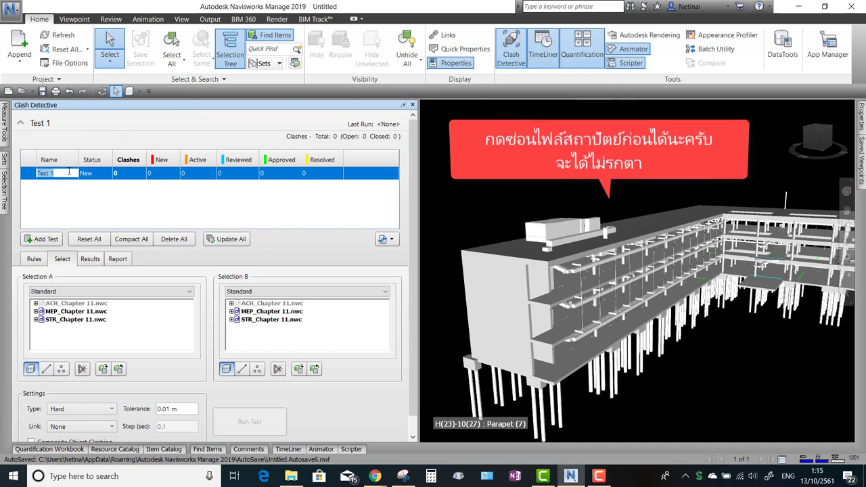
{"action": "type", "text": "Duc"}
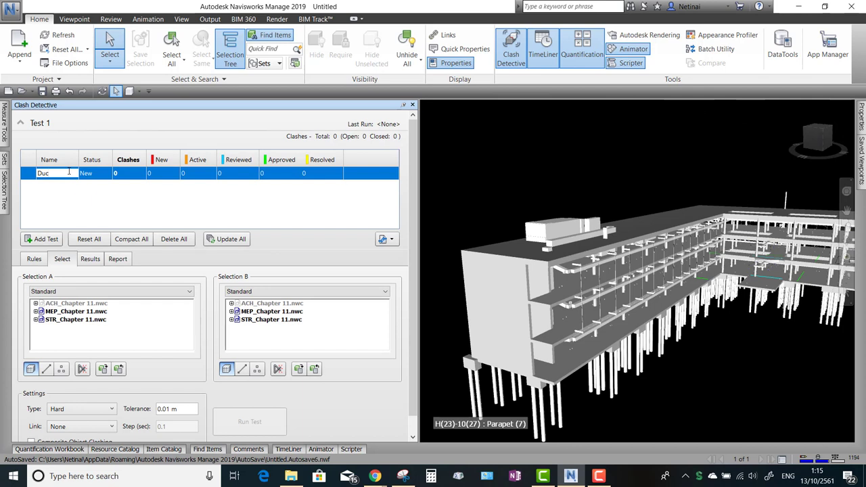
{"action": "type", "text": "t VS Str C"}
{"action": "type", "text": "olumns"}
{"action": "key", "text": "Return"}
{"action": "left_click_drag", "start_coordinate": [79, 160], "coordinate": [101, 159]}
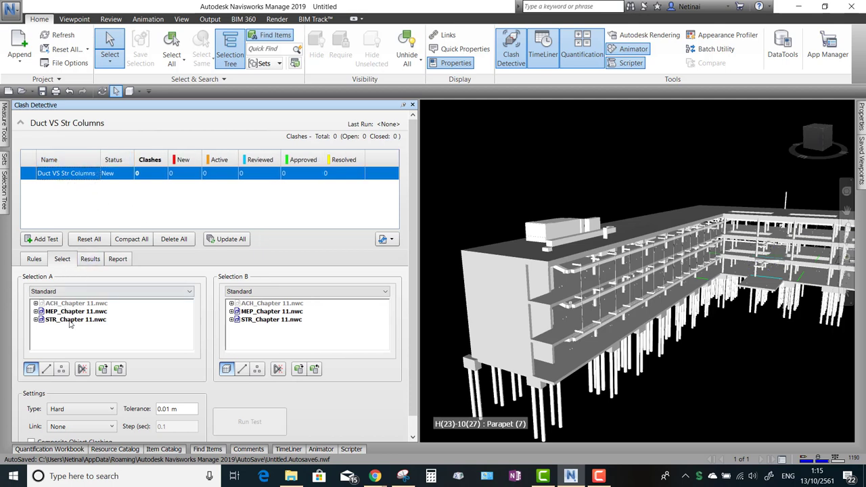
Set Selection A to MEP Ducts and Selection B to STR Structural Columns, with self-intersect checked
{"action": "left_click", "coordinate": [36, 312]}
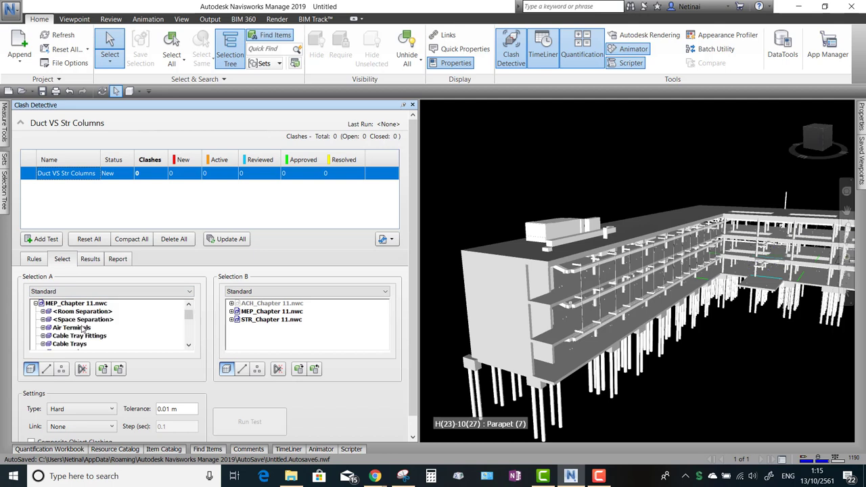
{"action": "scroll", "coordinate": [80, 330], "scroll_direction": "down", "scroll_amount": 1}
{"action": "scroll", "coordinate": [80, 330], "scroll_direction": "down", "scroll_amount": 1}
{"action": "left_click", "coordinate": [61, 320]}
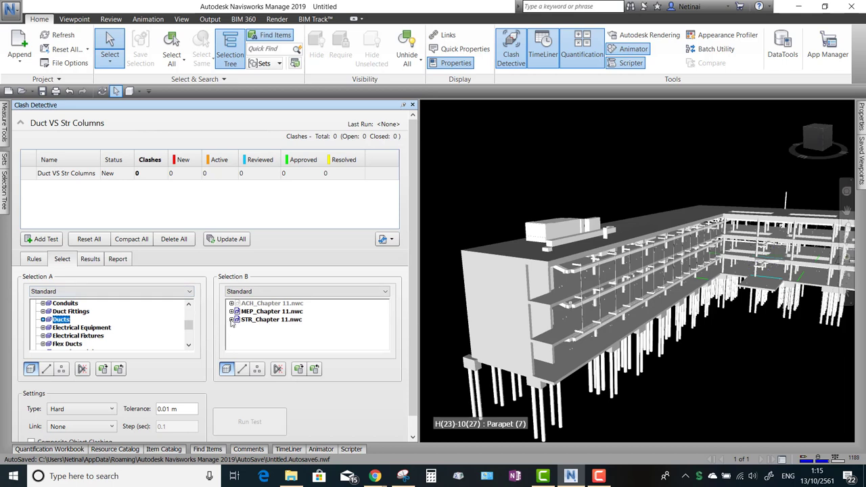
{"action": "left_click", "coordinate": [232, 321]}
{"action": "left_click", "coordinate": [282, 320]}
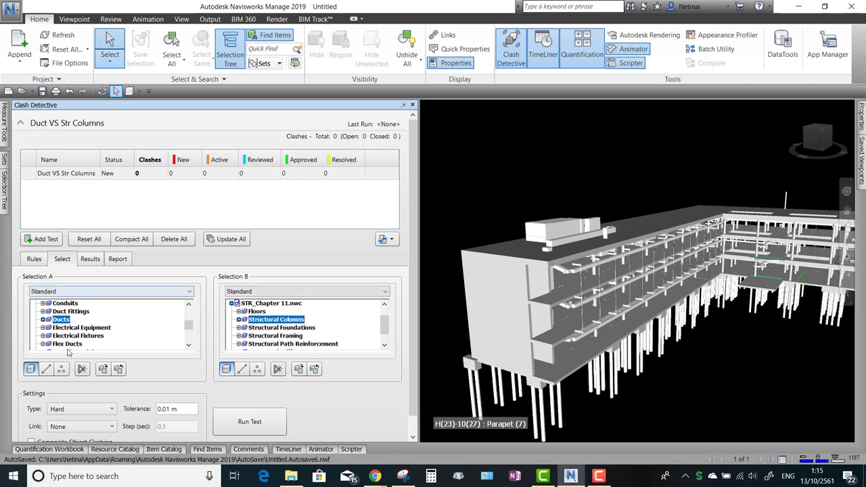
{"action": "left_click", "coordinate": [81, 371]}
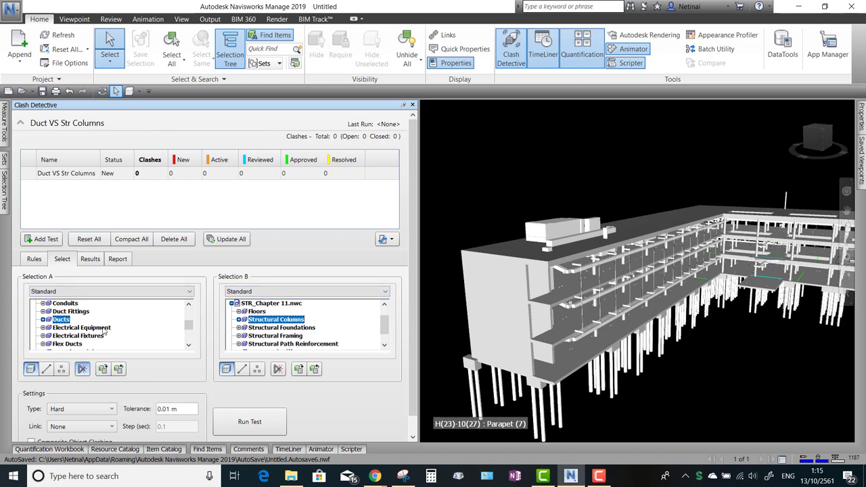
{"action": "mouse_move", "coordinate": [412, 319]}
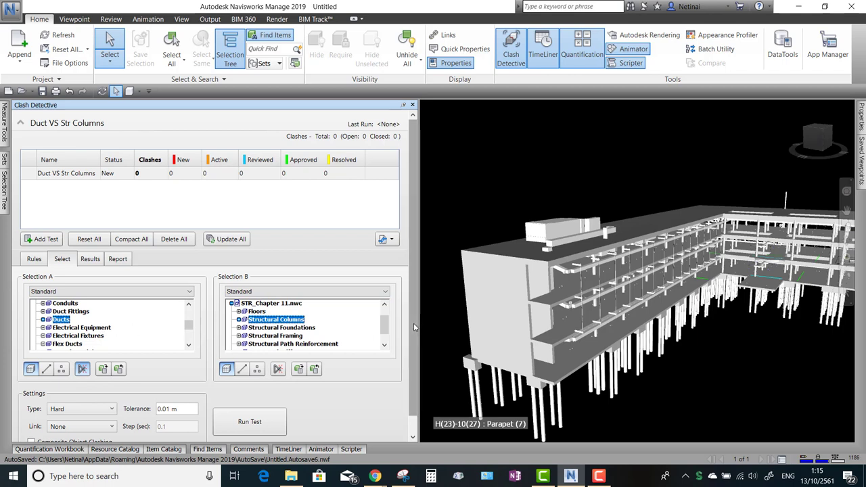
{"action": "scroll", "coordinate": [415, 327], "scroll_direction": "down", "scroll_amount": 1}
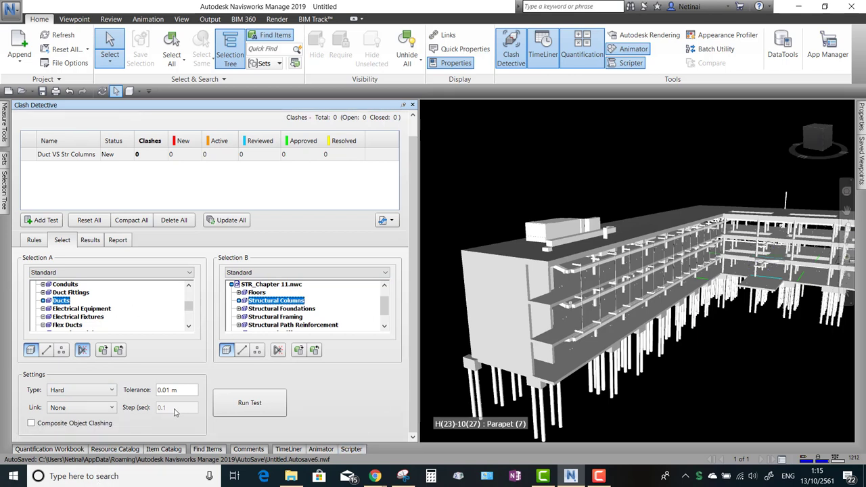
Run Duct VS Str Columns, finding 30 clashes, and view Clash2 through Clash4
{"action": "left_click", "coordinate": [240, 411]}
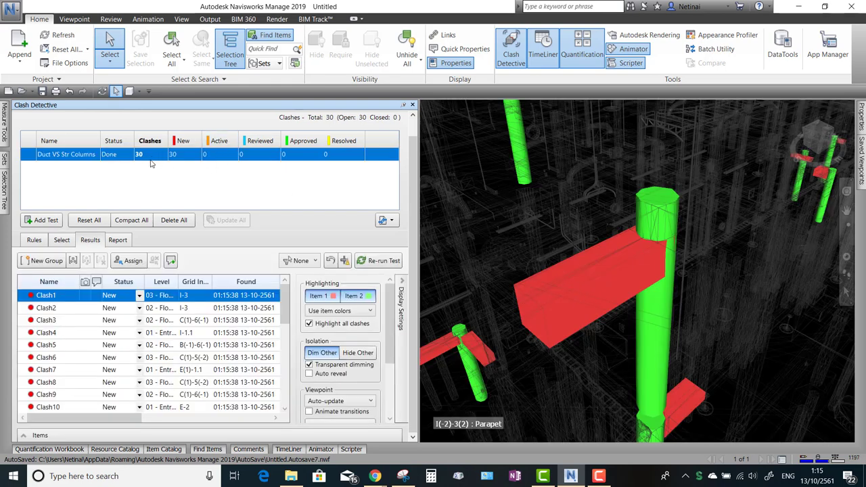
{"action": "left_click", "coordinate": [61, 308]}
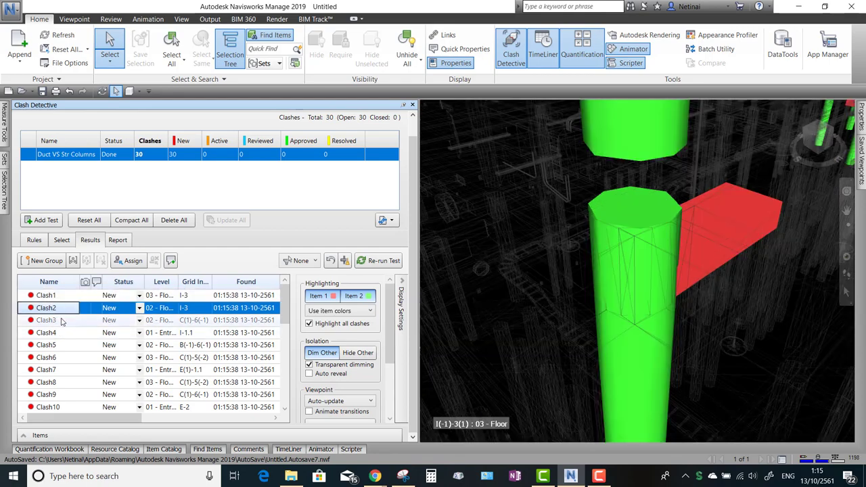
{"action": "left_click", "coordinate": [62, 321]}
{"action": "left_click", "coordinate": [63, 333]}
View Clash5 to Clash7, return to Clash1, and collapse the Display Settings pane
{"action": "left_click", "coordinate": [61, 346]}
{"action": "left_click", "coordinate": [61, 358]}
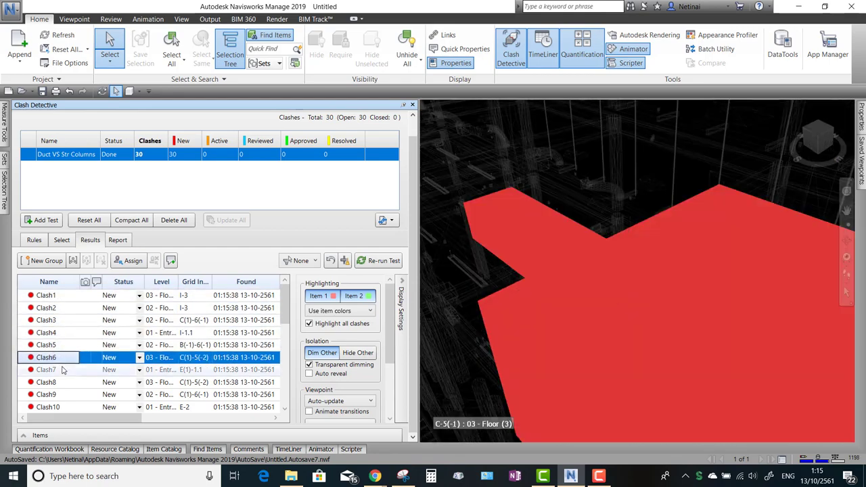
{"action": "left_click", "coordinate": [62, 369]}
{"action": "left_click", "coordinate": [63, 345]}
{"action": "left_click", "coordinate": [68, 295]}
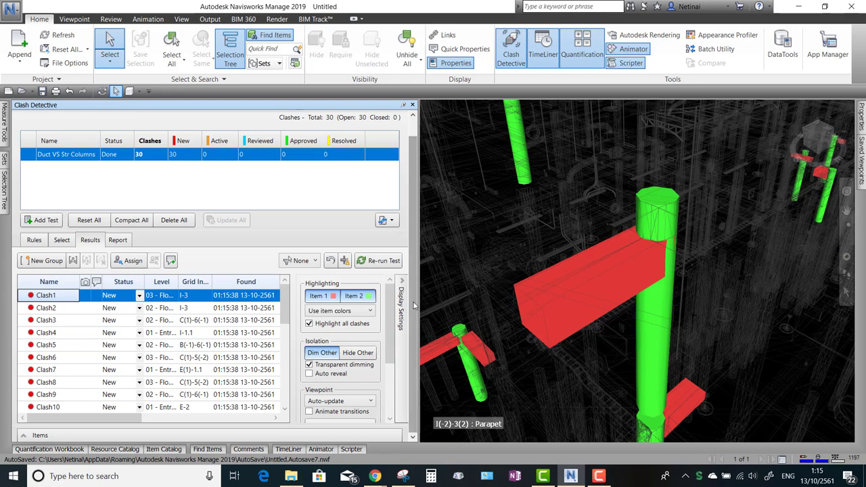
{"action": "left_click", "coordinate": [403, 298]}
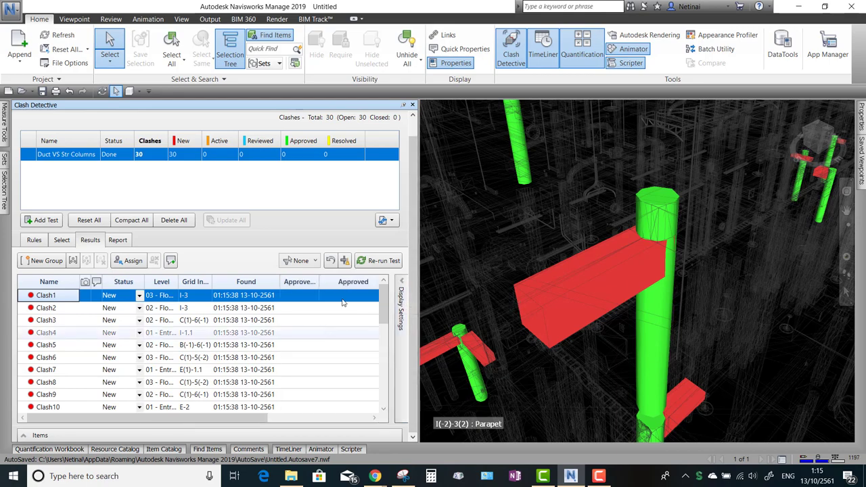
Resize the Clash Detective panel and toggle Display Settings to show more result columns
{"action": "left_click", "coordinate": [404, 291]}
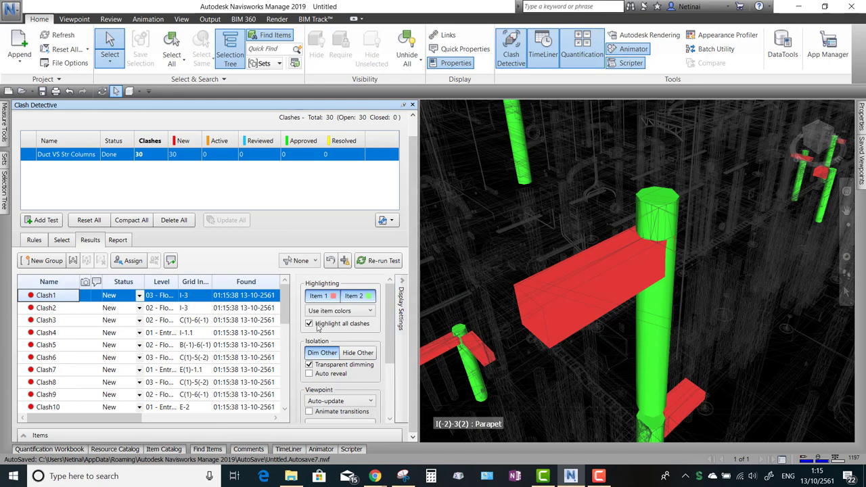
{"action": "left_click", "coordinate": [402, 297]}
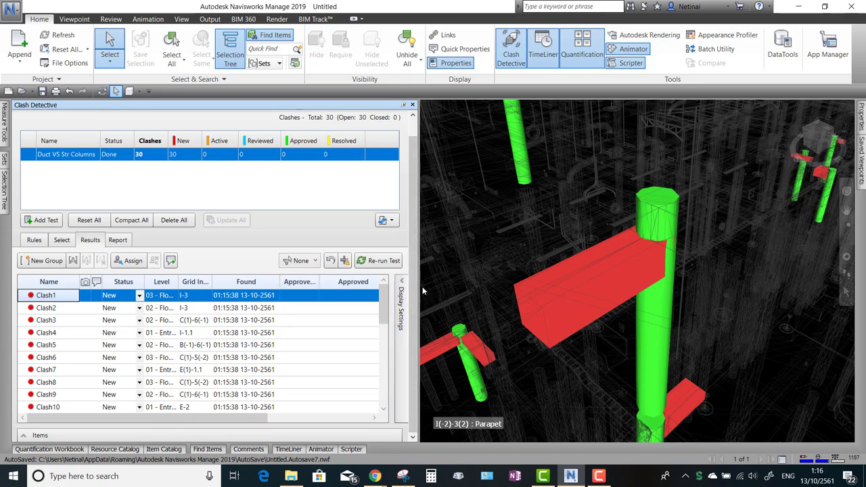
{"action": "left_click", "coordinate": [419, 283]}
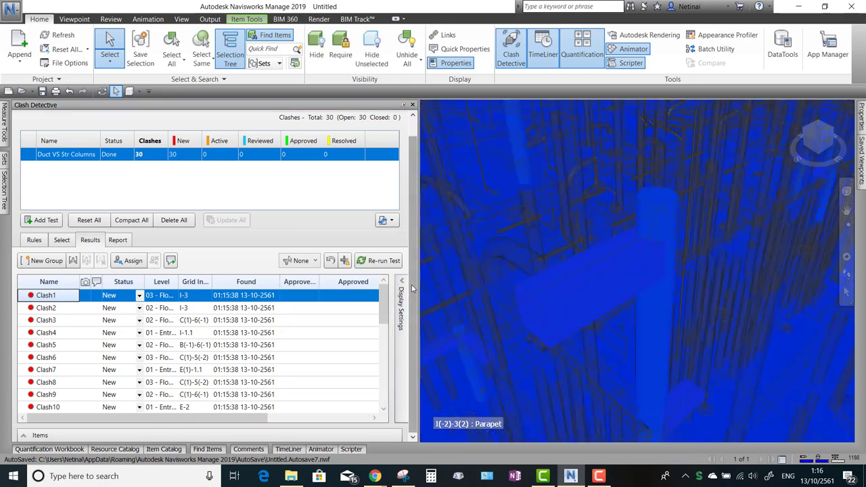
{"action": "left_click_drag", "start_coordinate": [418, 283], "coordinate": [180, 224]}
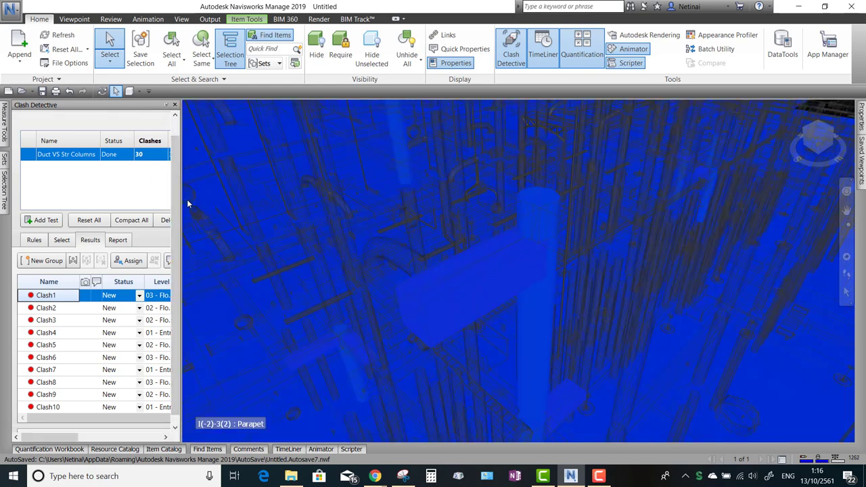
{"action": "left_click_drag", "start_coordinate": [182, 195], "coordinate": [353, 217]}
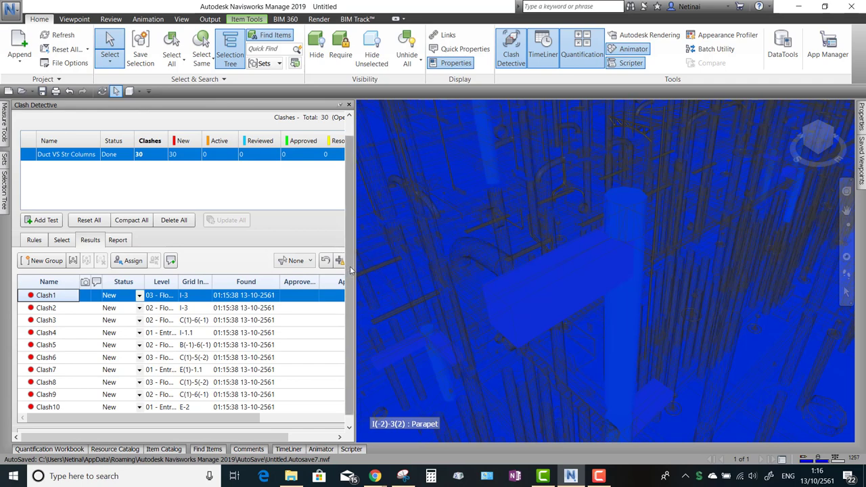
{"action": "left_click_drag", "start_coordinate": [354, 263], "coordinate": [418, 268]}
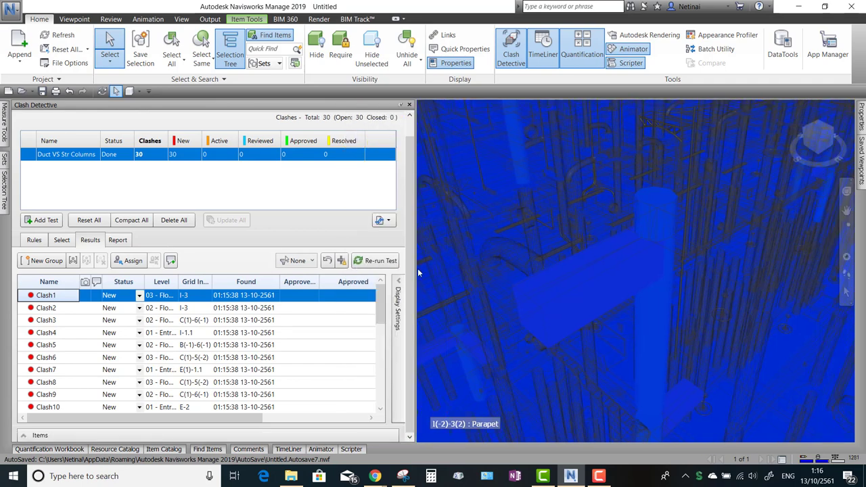
{"action": "left_click", "coordinate": [398, 308]}
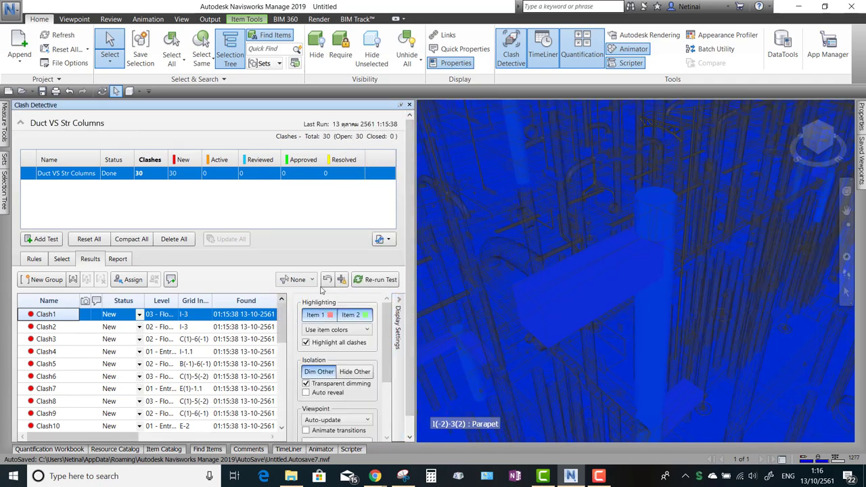
Orbit and zoom in on the clashing ducts and columns, checking the test's selection sets
{"action": "mouse_move", "coordinate": [526, 277]}
{"action": "middle_mouse_down", "text": "shift"}
{"action": "mouse_move", "coordinate": [656, 296]}
{"action": "mouse_move", "coordinate": [709, 264]}
{"action": "middle_mouse_up", "text": "shift"}
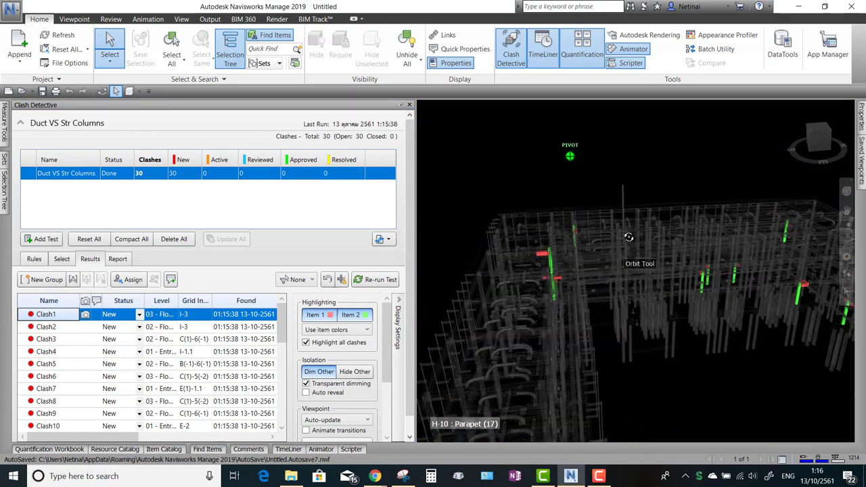
{"action": "scroll", "coordinate": [668, 304], "scroll_direction": "down", "scroll_amount": 5}
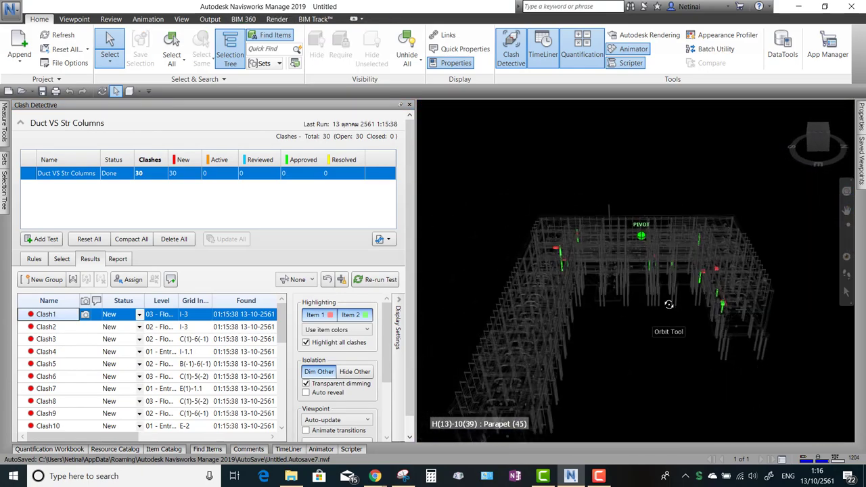
{"action": "scroll", "coordinate": [621, 290], "scroll_direction": "up", "scroll_amount": 3}
{"action": "middle_click_drag", "start_coordinate": [621, 291], "coordinate": [654, 359]}
{"action": "scroll", "coordinate": [589, 333], "scroll_direction": "up", "scroll_amount": 2}
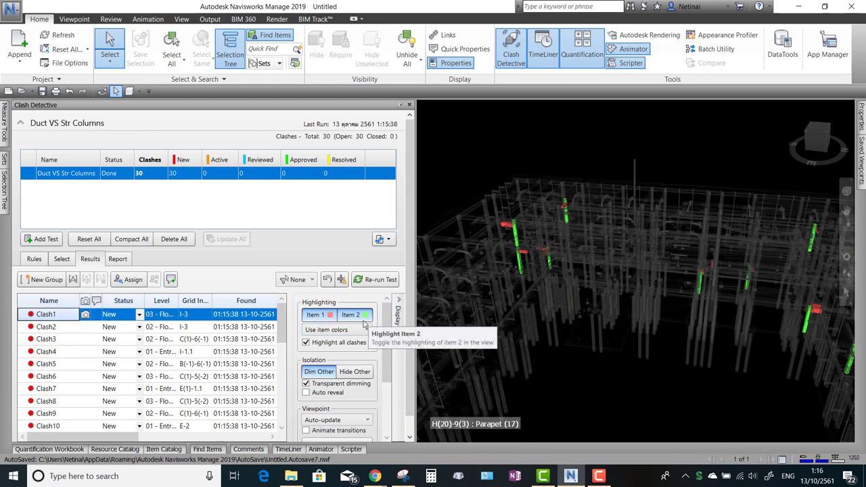
{"action": "scroll", "coordinate": [506, 254], "scroll_direction": "up", "scroll_amount": 2}
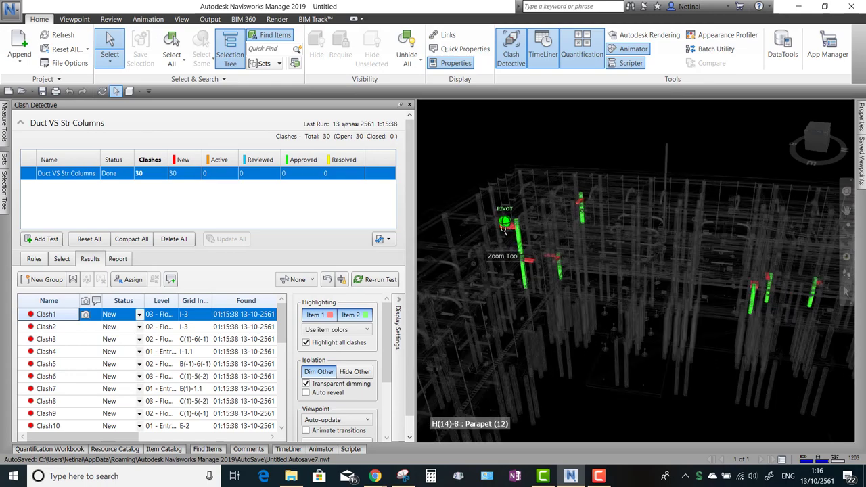
{"action": "scroll", "coordinate": [506, 254], "scroll_direction": "up", "scroll_amount": 3}
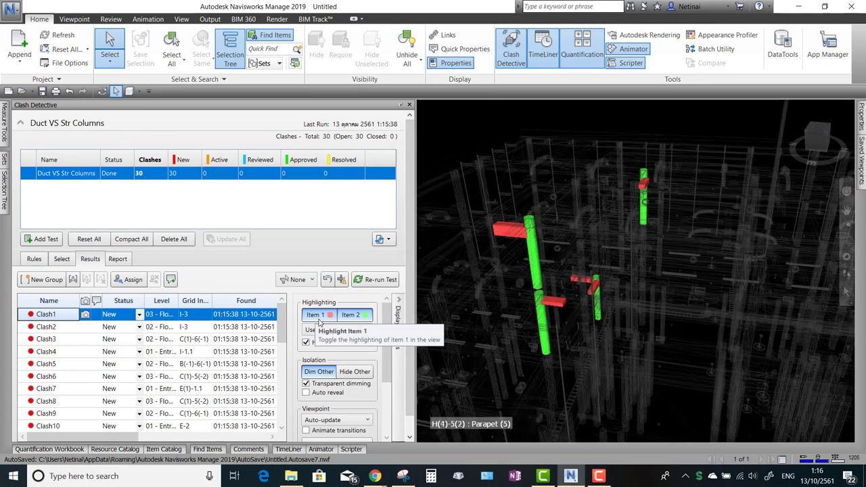
{"action": "left_click", "coordinate": [69, 260]}
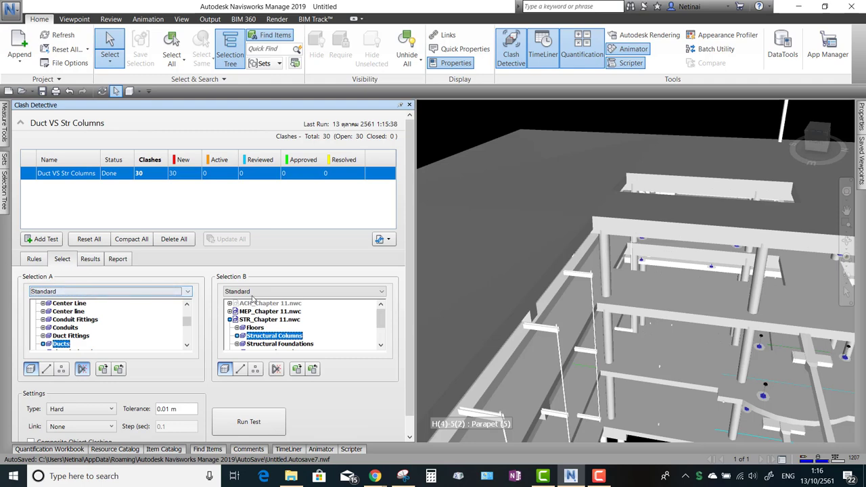
{"action": "left_click", "coordinate": [92, 260]}
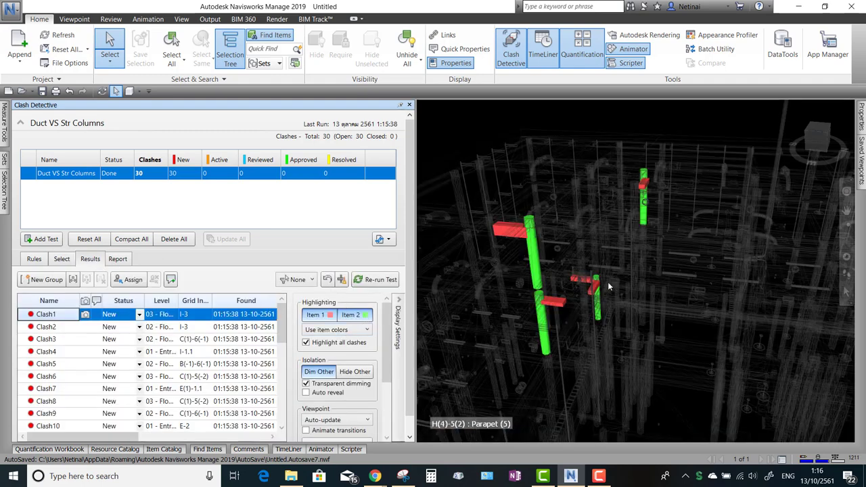
{"action": "mouse_move", "coordinate": [609, 287]}
{"action": "middle_mouse_down", "text": "shift"}
{"action": "mouse_move", "coordinate": [643, 281]}
{"action": "mouse_move", "coordinate": [581, 275]}
{"action": "middle_mouse_up", "text": "shift"}
Review the clash highlighting options, keeping Use item colors
{"action": "left_click", "coordinate": [352, 331]}
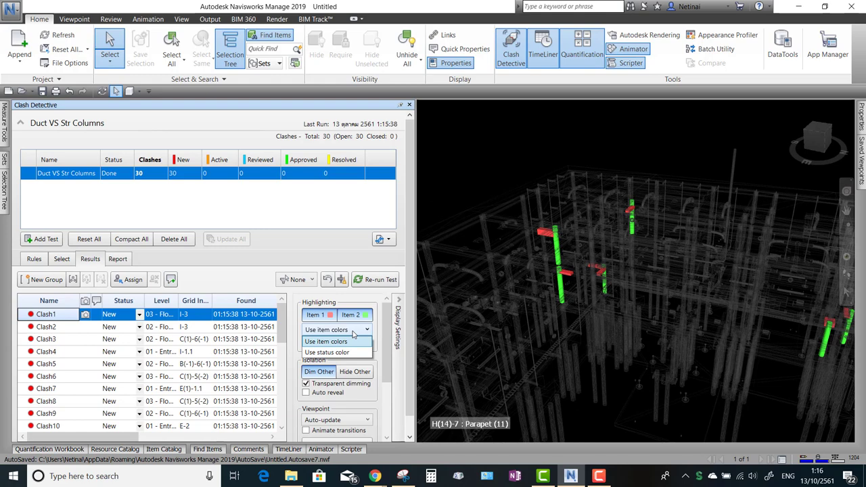
{"action": "left_click", "coordinate": [352, 335]}
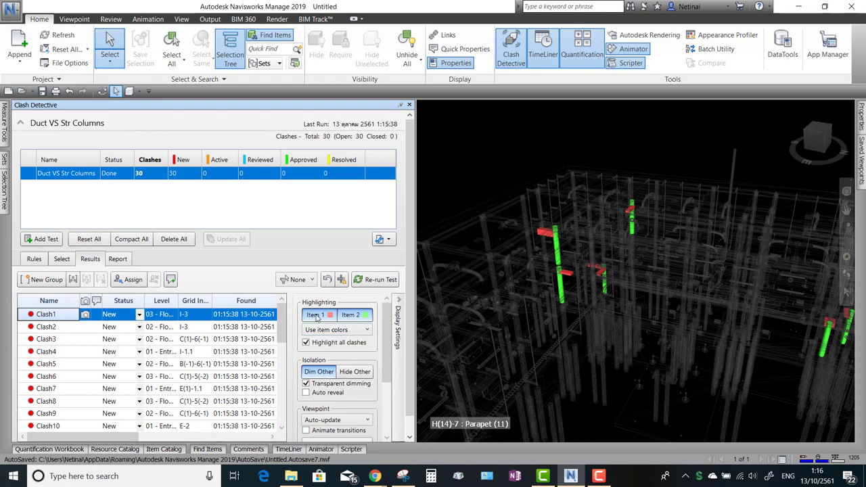
{"action": "left_click", "coordinate": [352, 331]}
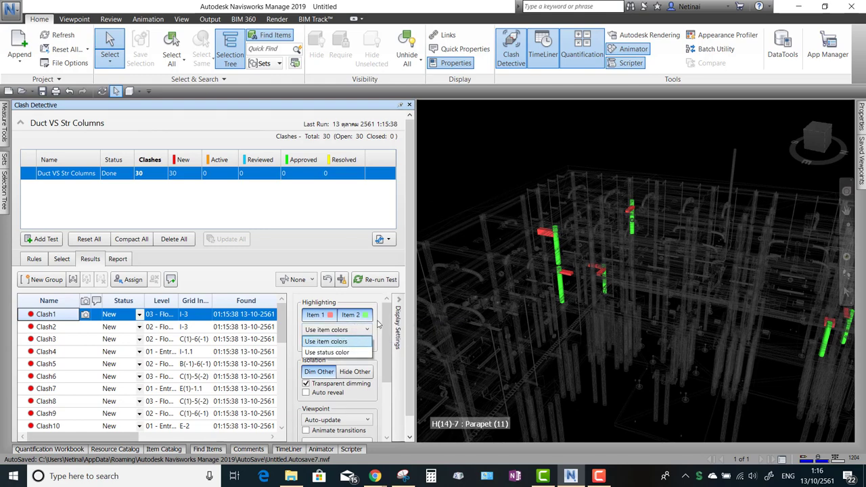
{"action": "left_click", "coordinate": [459, 200]}
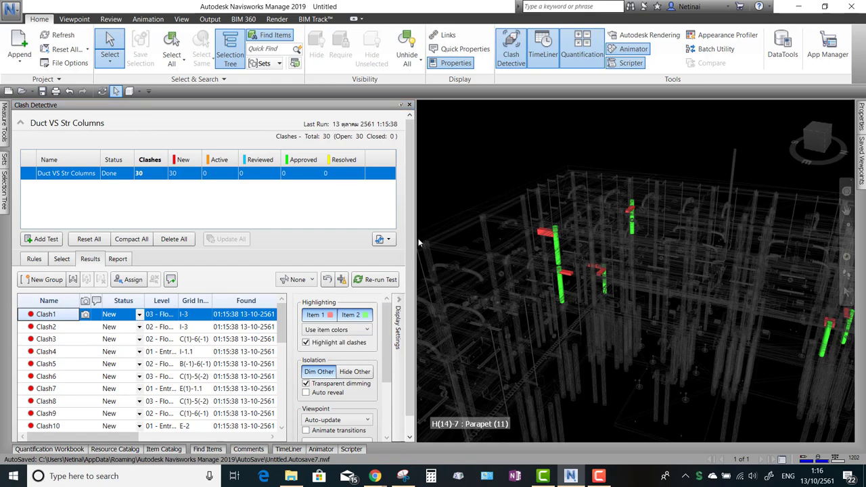
Zoom to Clash6 and orbit to look down on its red clash box
{"action": "left_click", "coordinate": [61, 378]}
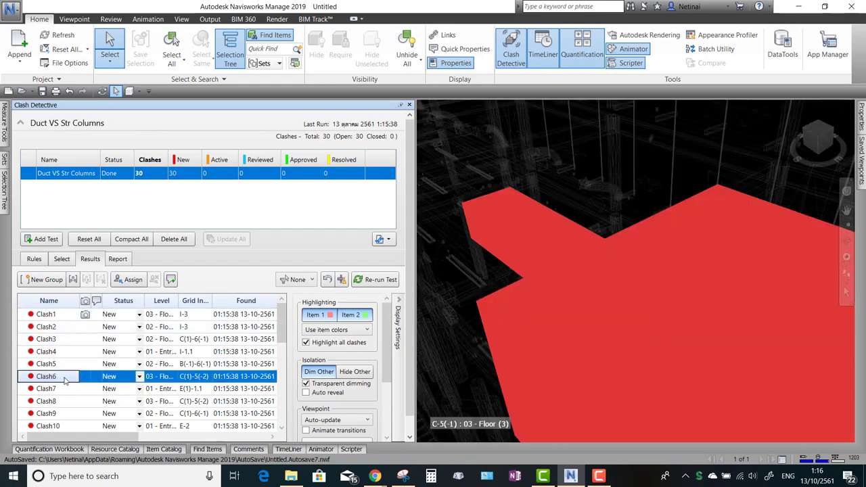
{"action": "scroll", "coordinate": [573, 248], "scroll_direction": "down", "scroll_amount": 2}
{"action": "scroll", "coordinate": [691, 302], "scroll_direction": "down", "scroll_amount": 2}
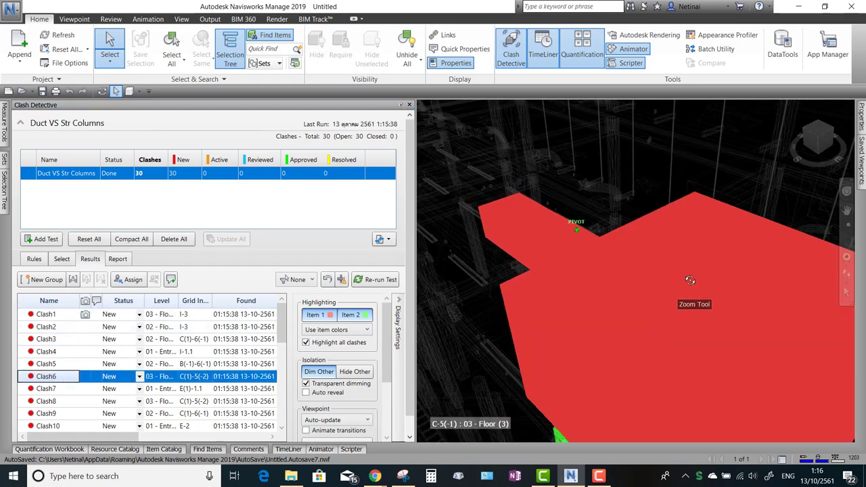
{"action": "scroll", "coordinate": [639, 251], "scroll_direction": "down", "scroll_amount": 3}
{"action": "scroll", "coordinate": [623, 266], "scroll_direction": "down", "scroll_amount": 2}
{"action": "mouse_move", "coordinate": [618, 294]}
{"action": "middle_mouse_down", "text": "shift"}
{"action": "mouse_move", "coordinate": [671, 335]}
{"action": "mouse_move", "coordinate": [677, 203]}
{"action": "mouse_move", "coordinate": [665, 303]}
{"action": "mouse_move", "coordinate": [763, 433]}
{"action": "mouse_move", "coordinate": [784, 352]}
{"action": "mouse_move", "coordinate": [731, 274]}
{"action": "mouse_move", "coordinate": [573, 269]}
{"action": "mouse_move", "coordinate": [600, 274]}
{"action": "middle_mouse_up", "text": "shift"}
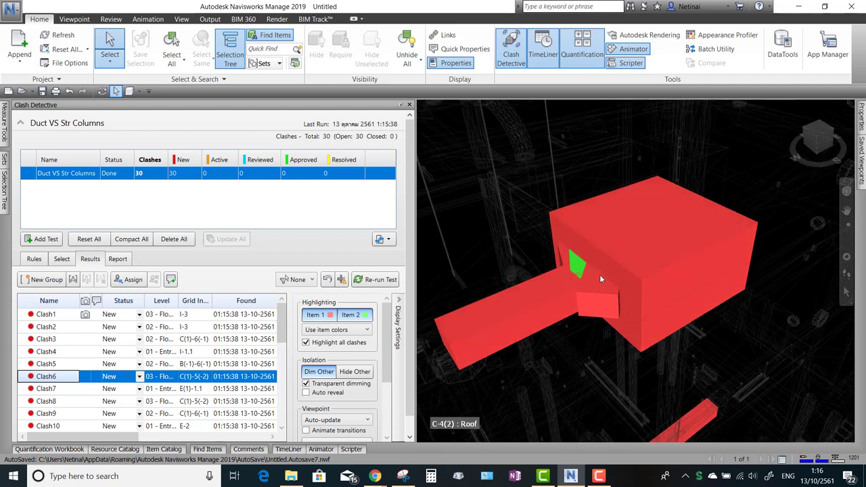
Set Clash6's status to Reviewed
{"action": "left_click", "coordinate": [140, 377]}
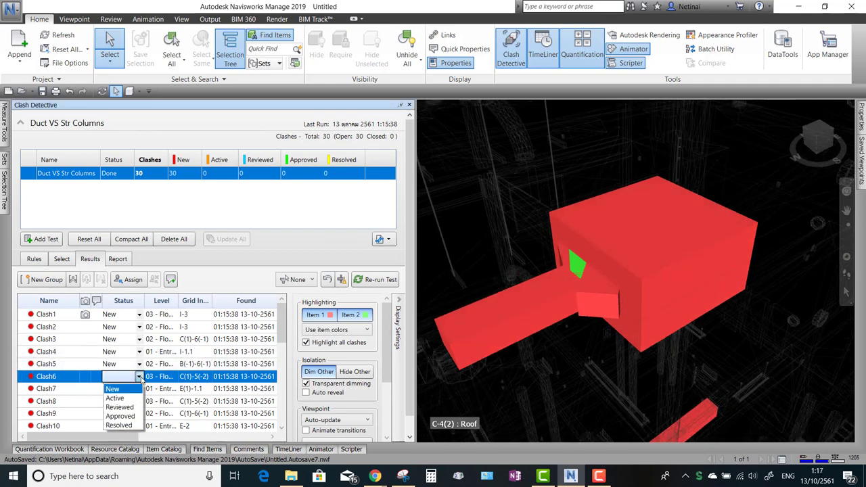
{"action": "left_click", "coordinate": [120, 408]}
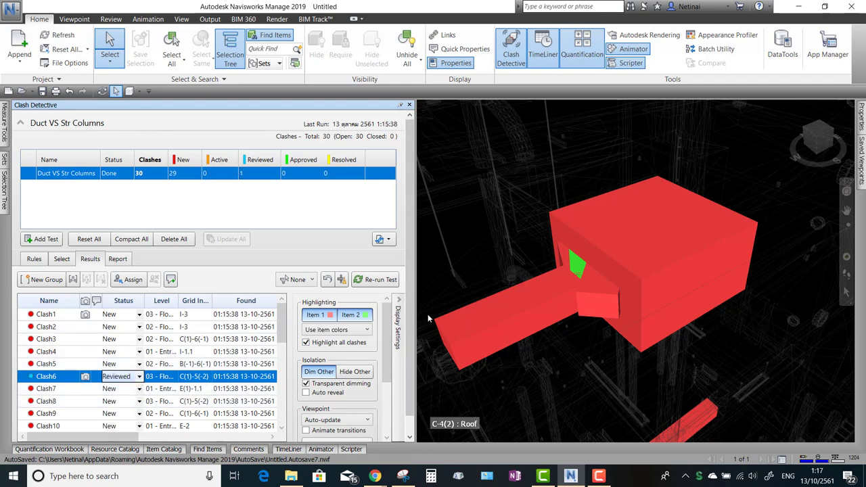
{"action": "left_click", "coordinate": [340, 331]}
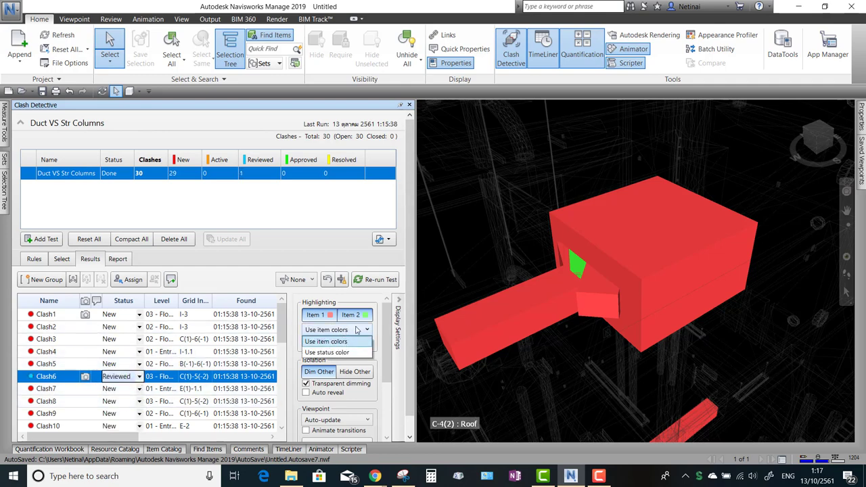
Switch clash highlighting to Use status color and reframe the clash box
{"action": "left_click", "coordinate": [347, 352]}
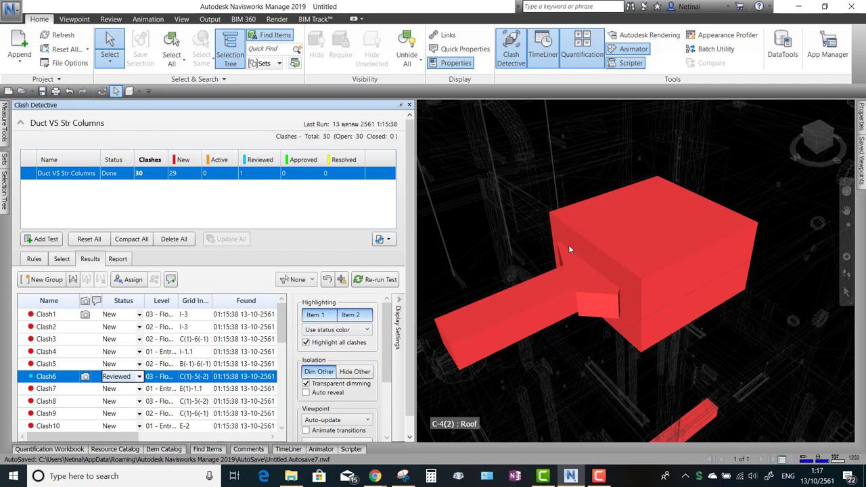
{"action": "left_click", "coordinate": [342, 330]}
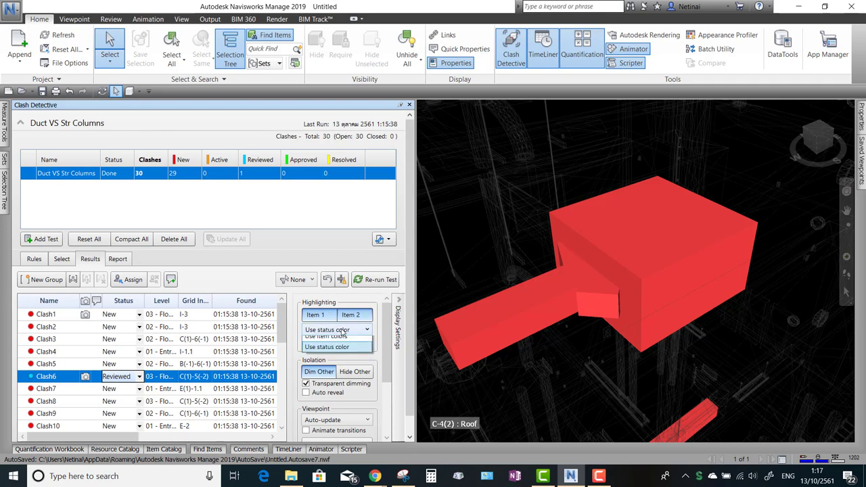
{"action": "scroll", "coordinate": [638, 240], "scroll_direction": "down", "scroll_amount": 1}
{"action": "scroll", "coordinate": [638, 240], "scroll_direction": "down", "scroll_amount": 2}
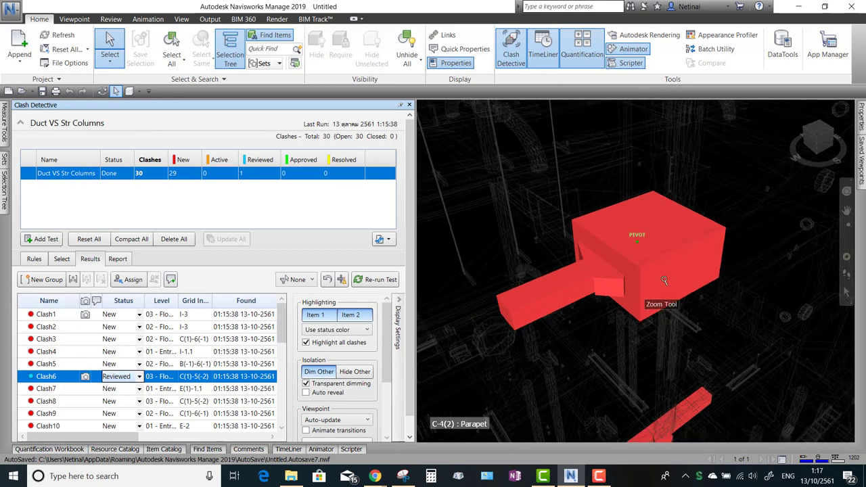
{"action": "mouse_move", "coordinate": [700, 248]}
{"action": "middle_mouse_down"}
{"action": "mouse_move", "coordinate": [731, 214]}
{"action": "mouse_move", "coordinate": [635, 250]}
{"action": "middle_mouse_up"}
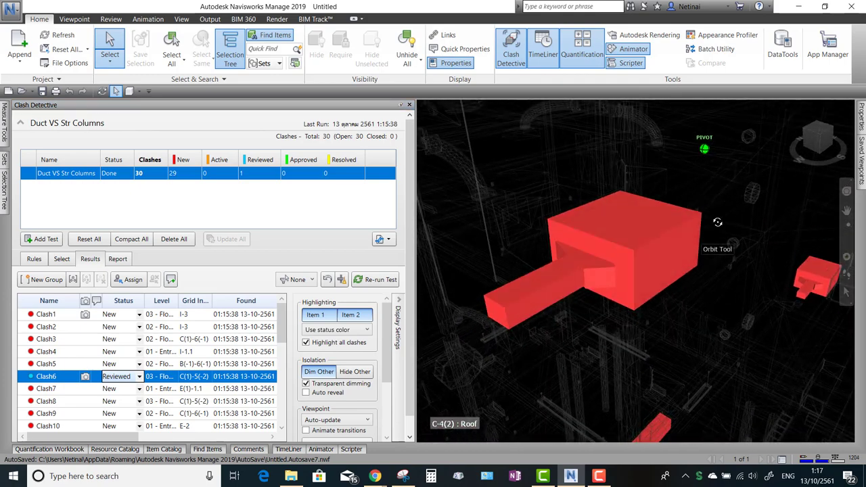
Leave Clash1 as New, set Clash2 to Reviewed, and orbit around its clashing column and duct
{"action": "left_click", "coordinate": [61, 316]}
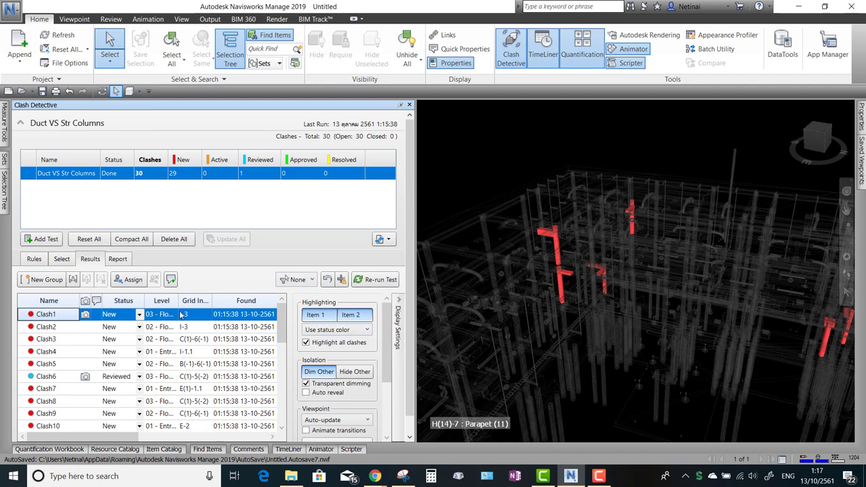
{"action": "left_click", "coordinate": [139, 316]}
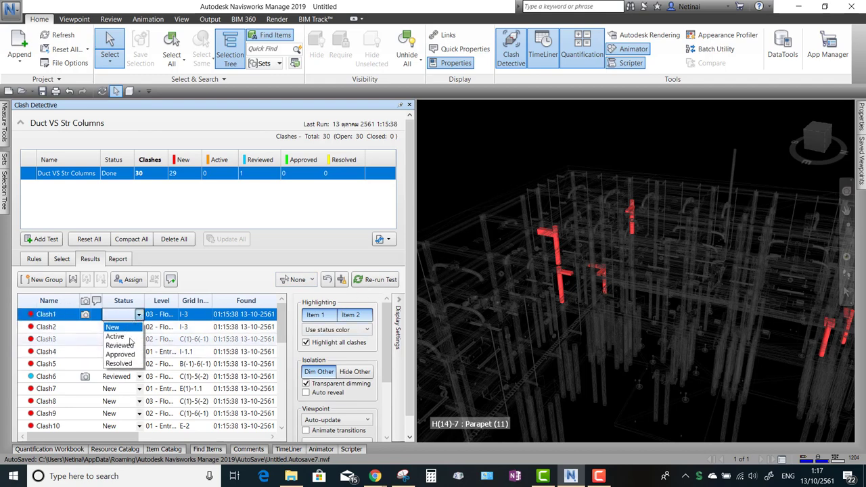
{"action": "left_click", "coordinate": [113, 327]}
{"action": "left_click", "coordinate": [73, 328]}
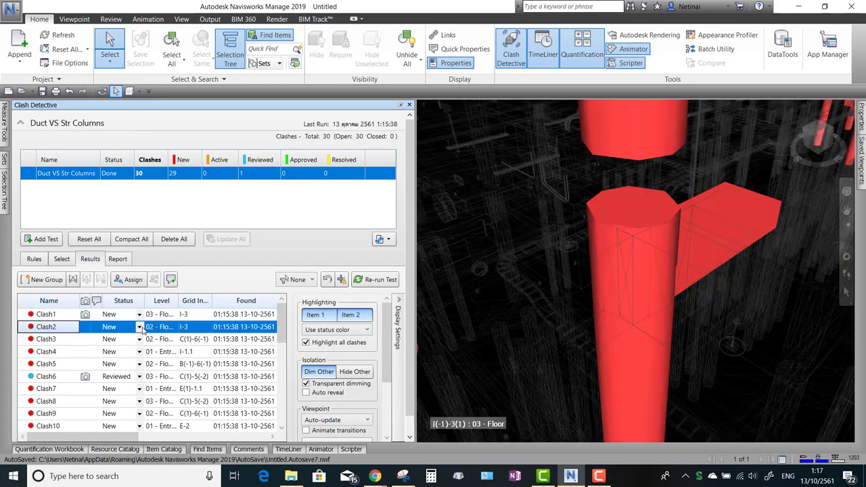
{"action": "left_click", "coordinate": [140, 327]}
{"action": "left_click", "coordinate": [115, 353]}
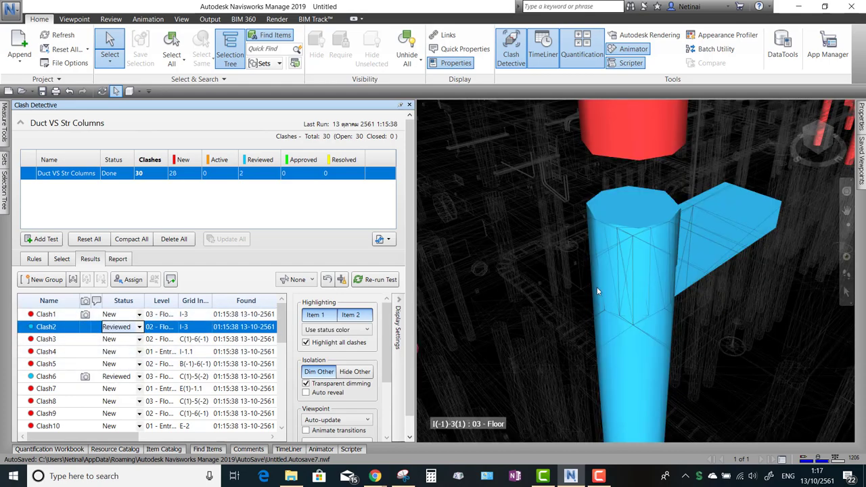
{"action": "middle_click_drag", "start_coordinate": [598, 291], "coordinate": [600, 312], "text": "shift"}
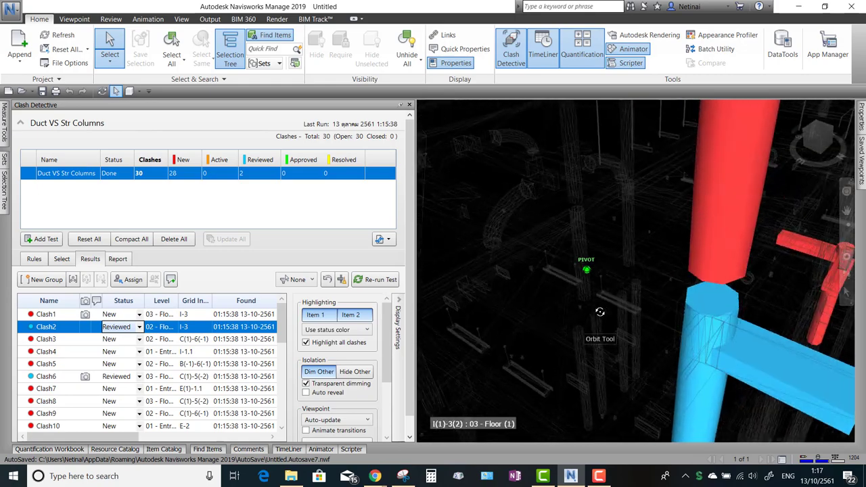
{"action": "middle_click_drag", "start_coordinate": [600, 312], "coordinate": [602, 317], "text": "shift"}
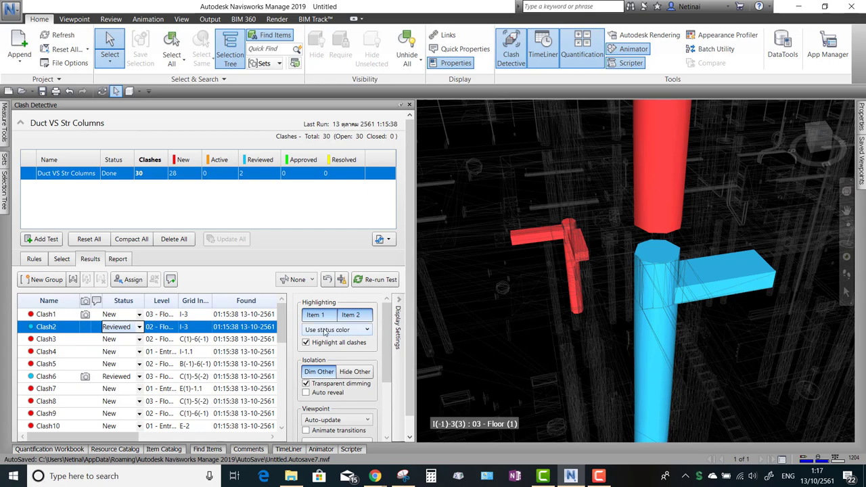
Switch highlighting back to Use item colors and return to the Home view of the whole building
{"action": "left_click", "coordinate": [360, 332]}
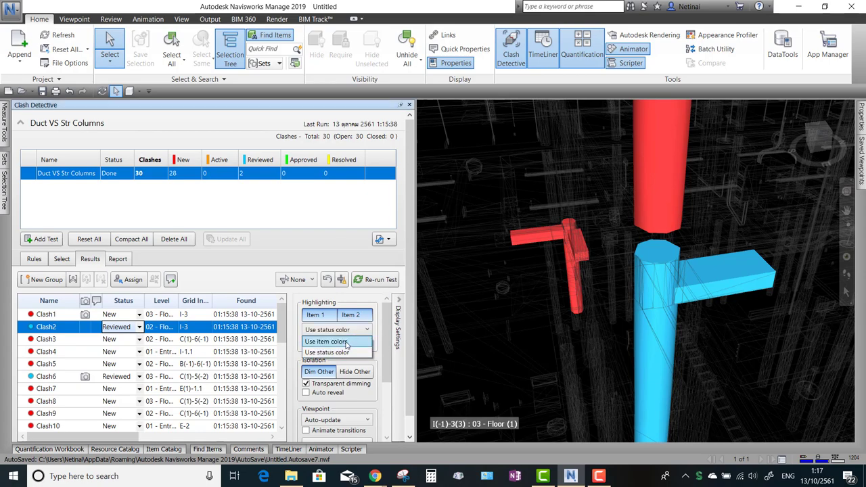
{"action": "left_click", "coordinate": [326, 342]}
{"action": "scroll", "coordinate": [612, 257], "scroll_direction": "down", "scroll_amount": 3}
{"action": "scroll", "coordinate": [612, 257], "scroll_direction": "down", "scroll_amount": 2}
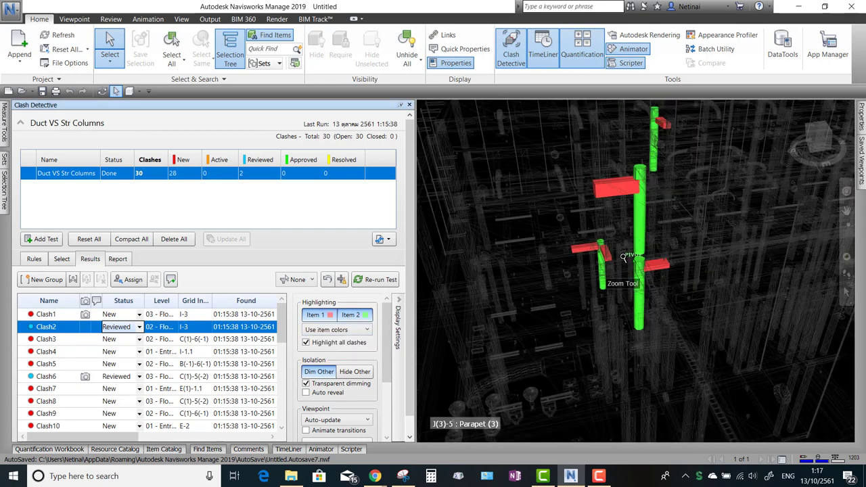
{"action": "scroll", "coordinate": [590, 267], "scroll_direction": "down", "scroll_amount": 2}
{"action": "scroll", "coordinate": [591, 267], "scroll_direction": "down", "scroll_amount": 3}
{"action": "scroll", "coordinate": [590, 267], "scroll_direction": "down", "scroll_amount": 2}
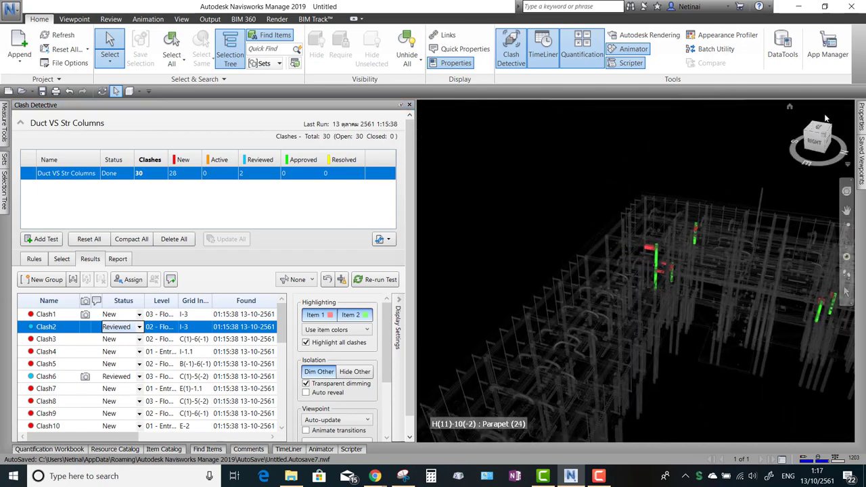
{"action": "left_click", "coordinate": [792, 107]}
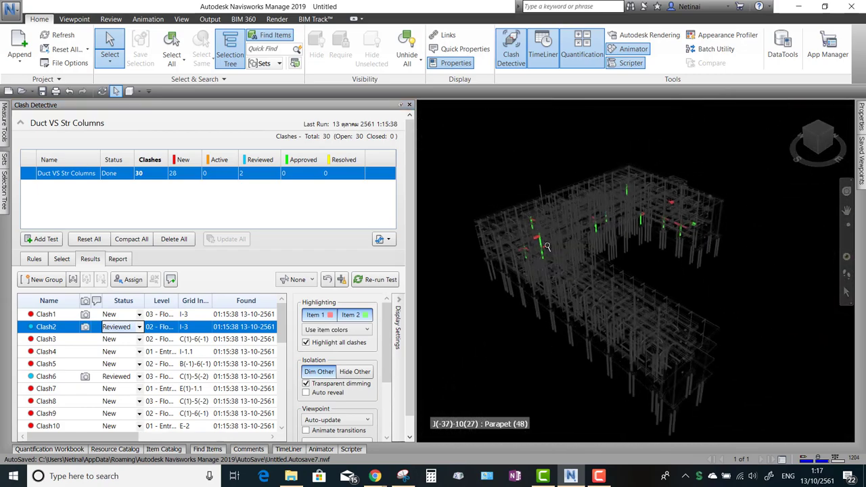
{"action": "scroll", "coordinate": [779, 176], "scroll_direction": "up", "scroll_amount": 3}
{"action": "scroll", "coordinate": [620, 257], "scroll_direction": "up", "scroll_amount": 2}
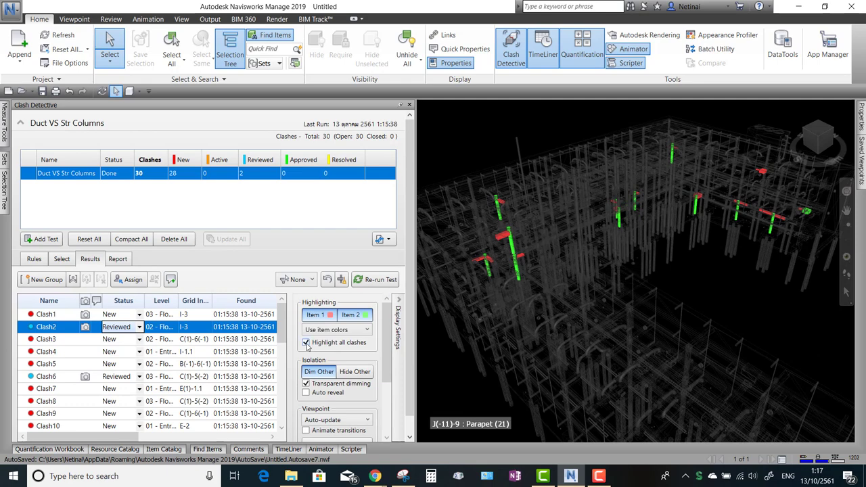
{"action": "left_click", "coordinate": [306, 343]}
{"action": "left_click", "coordinate": [48, 315]}
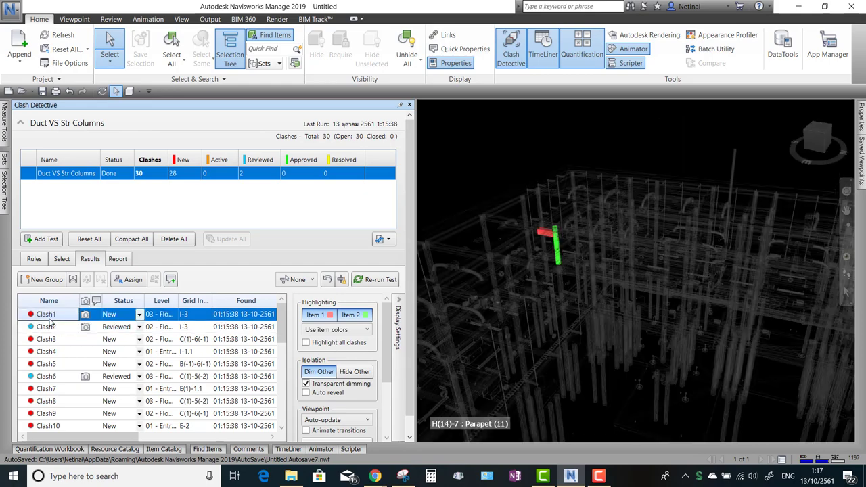
{"action": "left_click", "coordinate": [48, 326]}
{"action": "key", "text": "Down"}
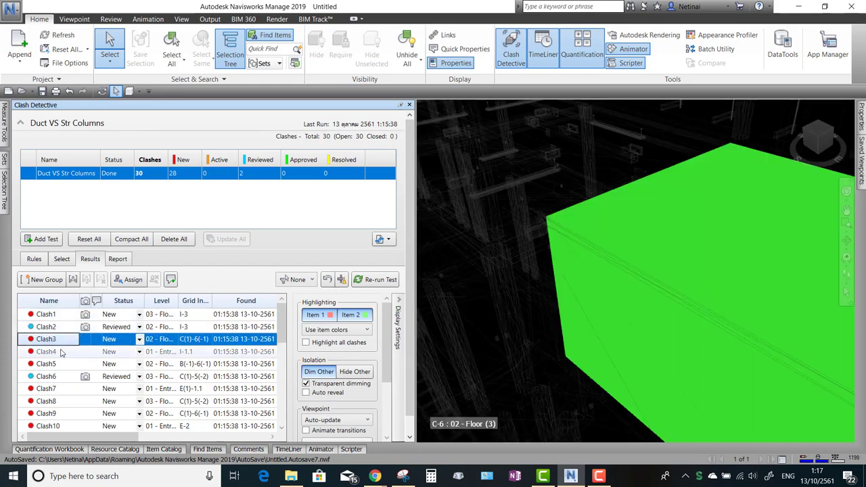
{"action": "key", "text": "Down"}
{"action": "key", "text": "Down"}
{"action": "left_click", "coordinate": [49, 315]}
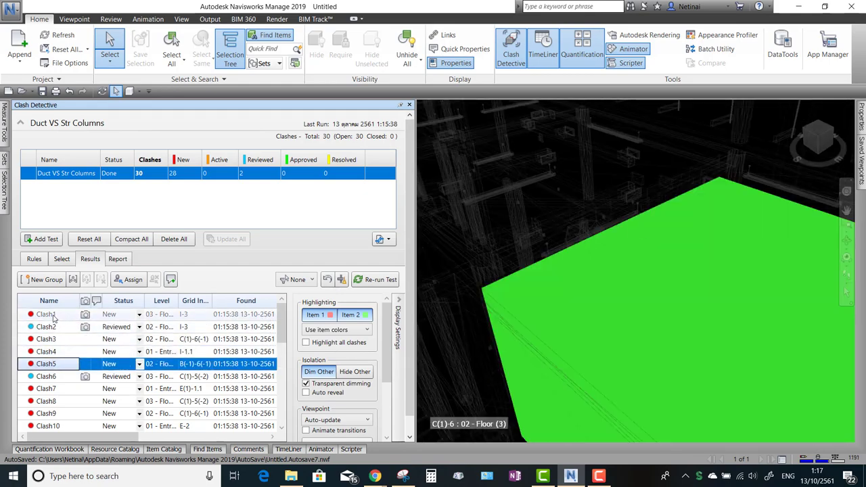
{"action": "left_click", "coordinate": [306, 343]}
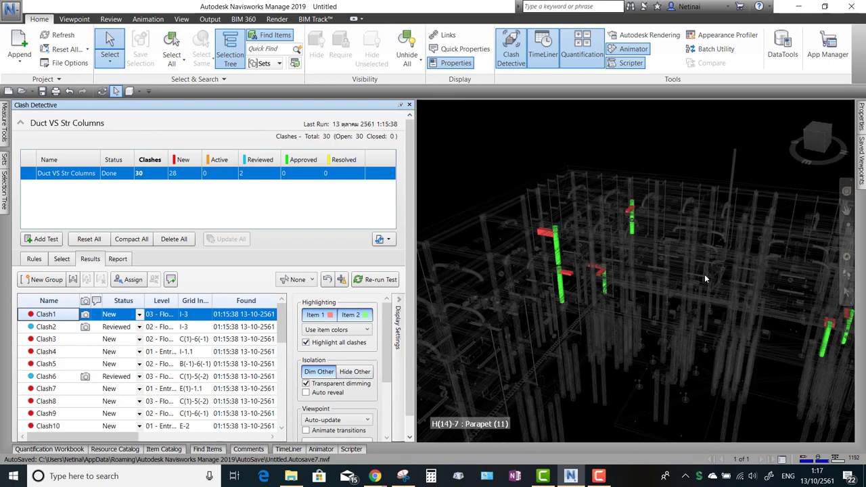
{"action": "middle_click_drag", "start_coordinate": [682, 273], "coordinate": [688, 287]}
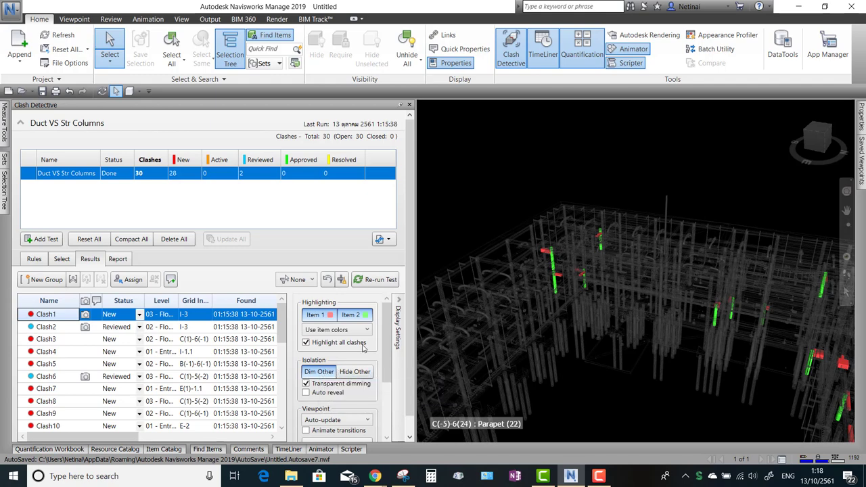
{"action": "scroll", "coordinate": [548, 285], "scroll_direction": "down", "scroll_amount": 3}
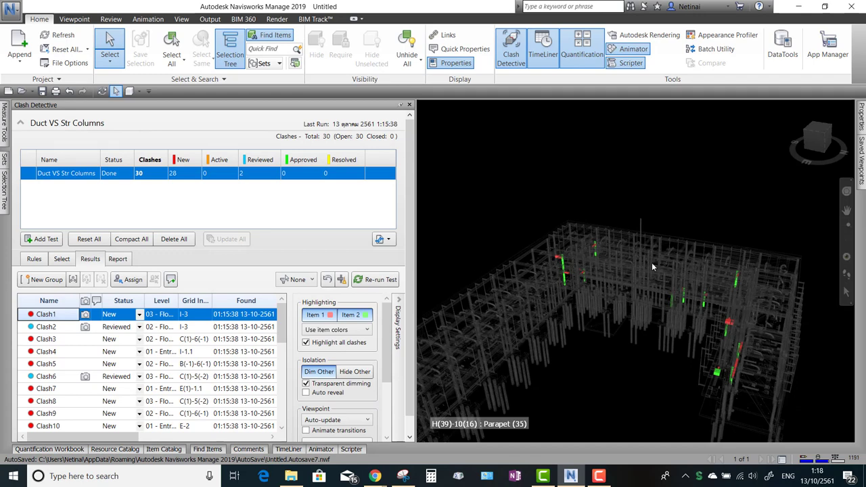
Hide all but the clashing items and step from Clash3 through to Clash8
{"action": "left_click", "coordinate": [348, 373]}
{"action": "scroll", "coordinate": [571, 264], "scroll_direction": "up", "scroll_amount": 1}
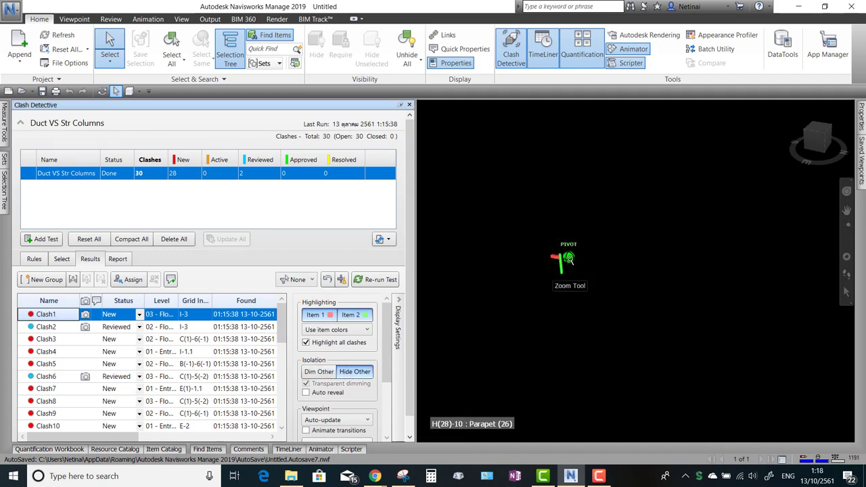
{"action": "scroll", "coordinate": [568, 257], "scroll_direction": "up", "scroll_amount": 2}
{"action": "scroll", "coordinate": [567, 253], "scroll_direction": "up", "scroll_amount": 2}
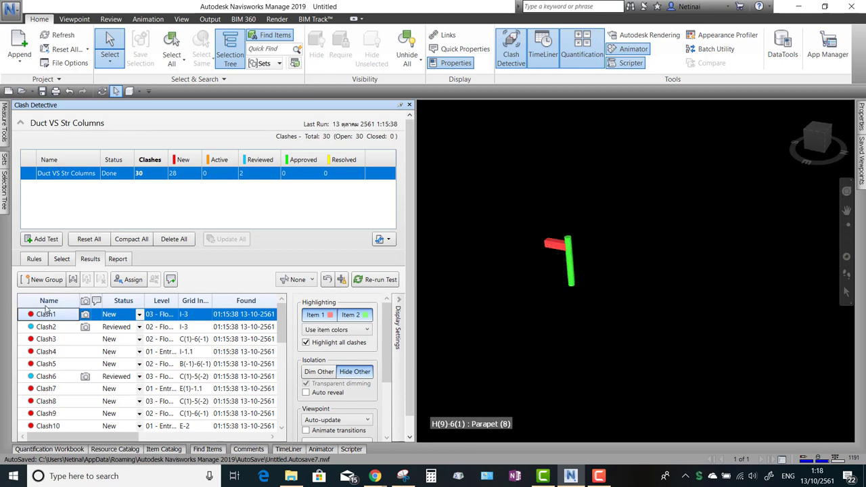
{"action": "left_click", "coordinate": [54, 339]}
{"action": "key", "text": "Down"}
{"action": "key", "text": "Down"}
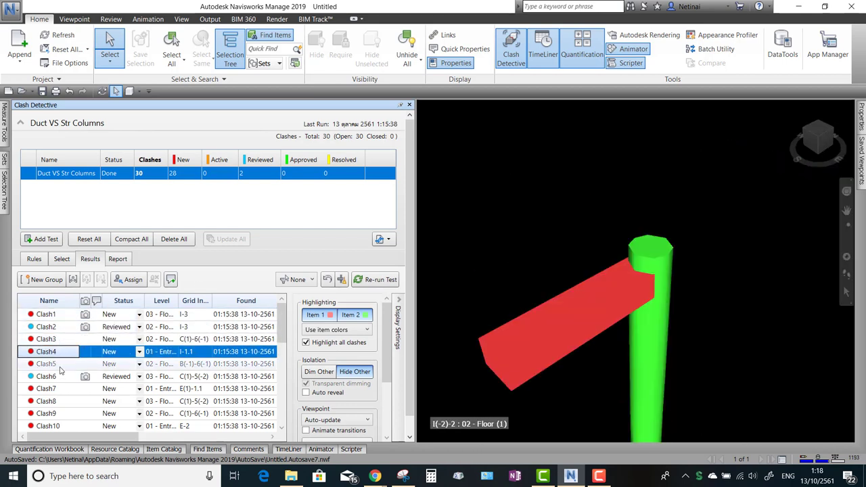
{"action": "key", "text": "Down"}
{"action": "key", "text": "Down"}
{"action": "left_click", "coordinate": [61, 400]}
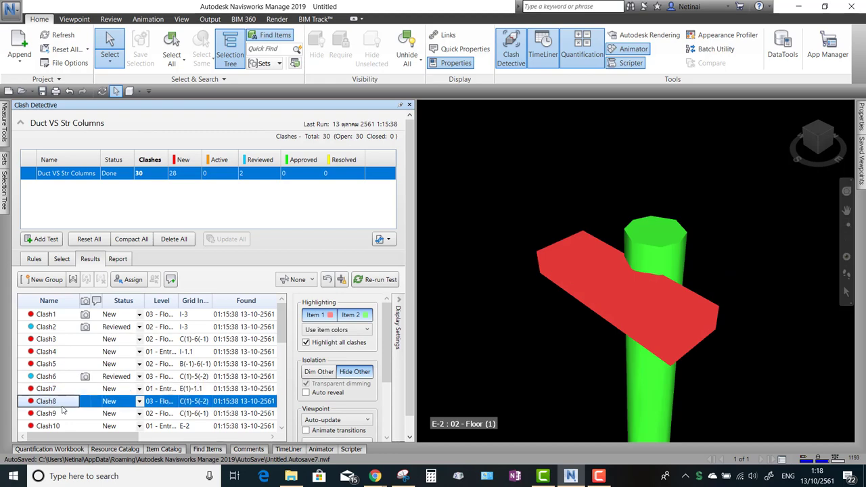
Dim the rest of the model with Dim Other and zoom out around Clash8
{"action": "left_click", "coordinate": [315, 372]}
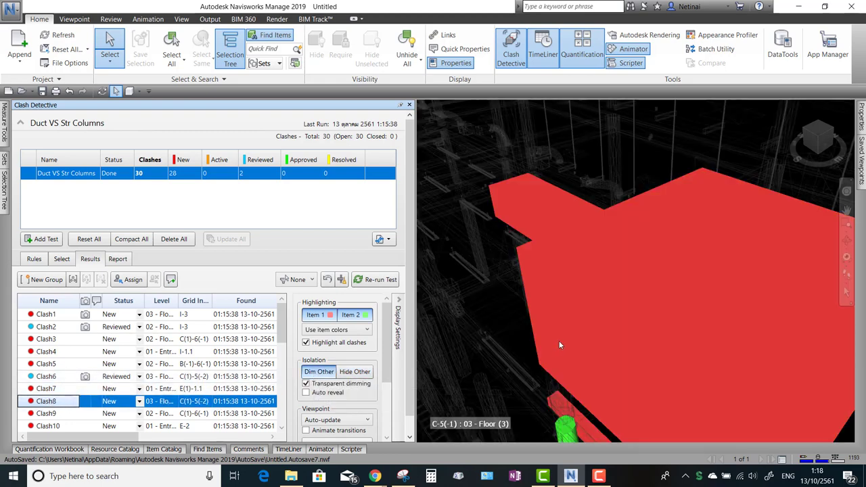
{"action": "scroll", "coordinate": [580, 251], "scroll_direction": "down", "scroll_amount": 2}
{"action": "scroll", "coordinate": [579, 245], "scroll_direction": "down", "scroll_amount": 2}
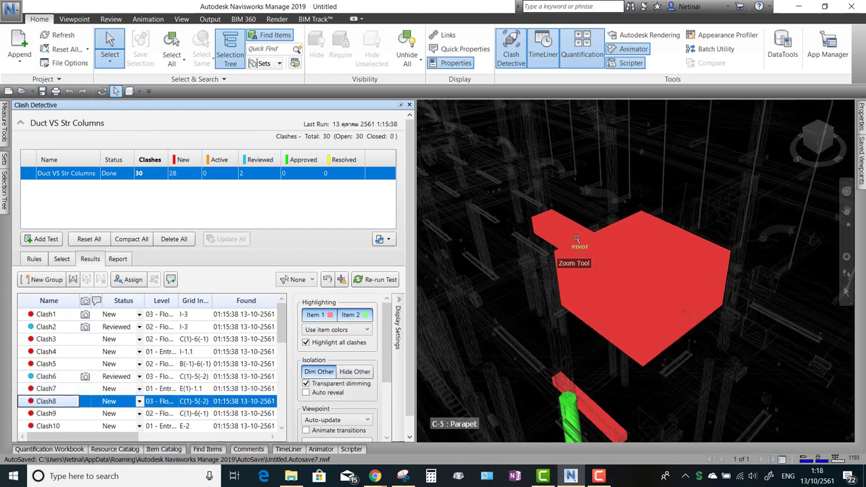
{"action": "scroll", "coordinate": [582, 239], "scroll_direction": "down", "scroll_amount": 2}
{"action": "scroll", "coordinate": [584, 237], "scroll_direction": "down", "scroll_amount": 2}
{"action": "scroll", "coordinate": [345, 355], "scroll_direction": "down", "scroll_amount": 3}
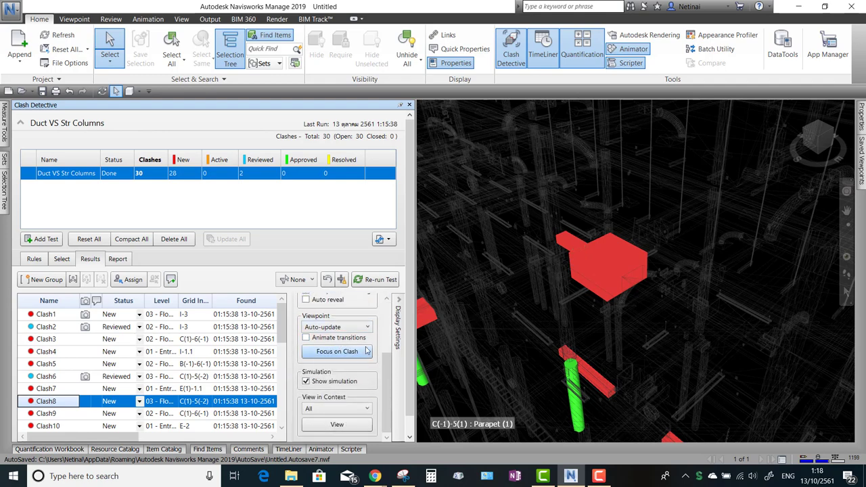
{"action": "scroll", "coordinate": [353, 386], "scroll_direction": "up", "scroll_amount": 3}
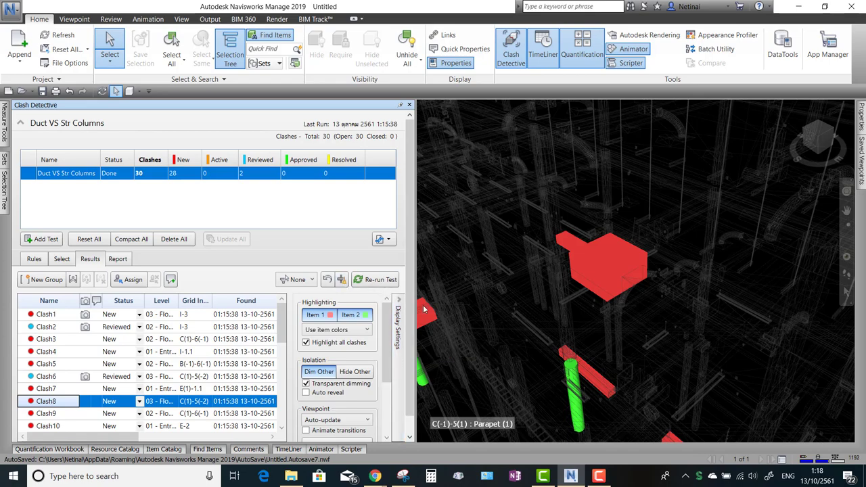
Zoom out to view the whole model with its clashes
{"action": "scroll", "coordinate": [590, 254], "scroll_direction": "down", "scroll_amount": 4}
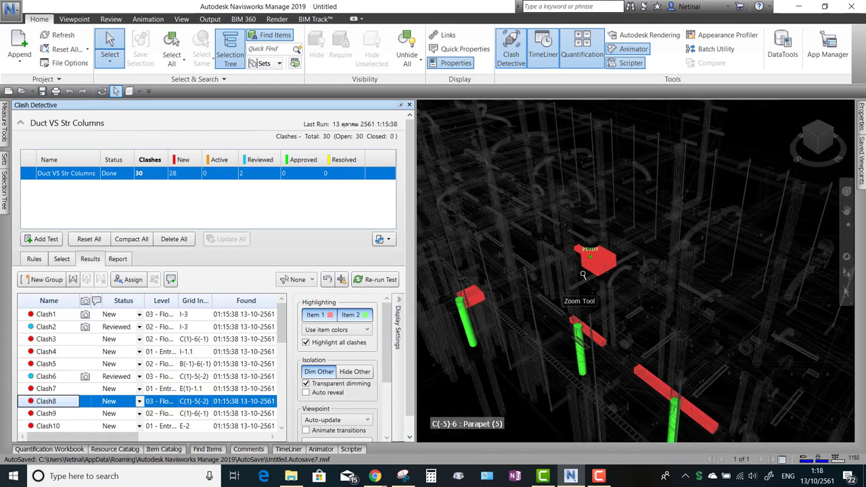
{"action": "scroll", "coordinate": [522, 231], "scroll_direction": "down", "scroll_amount": 3}
{"action": "scroll", "coordinate": [668, 224], "scroll_direction": "down", "scroll_amount": 3}
{"action": "scroll", "coordinate": [668, 224], "scroll_direction": "down", "scroll_amount": 2}
{"action": "scroll", "coordinate": [593, 270], "scroll_direction": "down", "scroll_amount": 2}
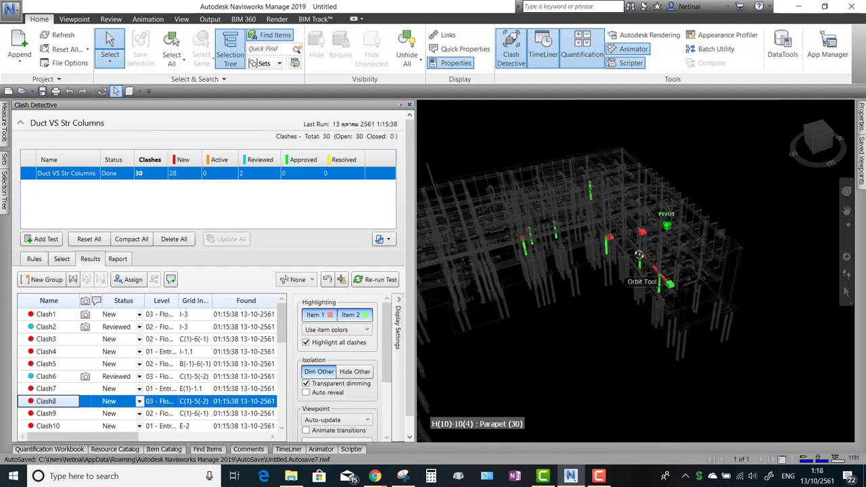
{"action": "scroll", "coordinate": [464, 271], "scroll_direction": "down", "scroll_amount": 2}
{"action": "scroll", "coordinate": [530, 257], "scroll_direction": "down", "scroll_amount": 1}
{"action": "scroll", "coordinate": [618, 240], "scroll_direction": "up", "scroll_amount": 3}
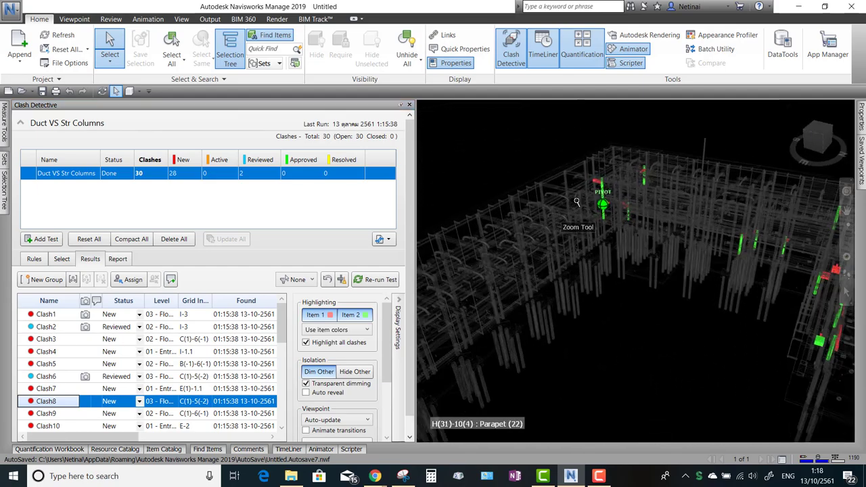
{"action": "scroll", "coordinate": [617, 224], "scroll_direction": "up", "scroll_amount": 2}
{"action": "scroll", "coordinate": [602, 224], "scroll_direction": "up", "scroll_amount": 3}
Jump to Clash1, zoom in, and orbit around the clashing duct and columns
{"action": "left_click", "coordinate": [46, 314]}
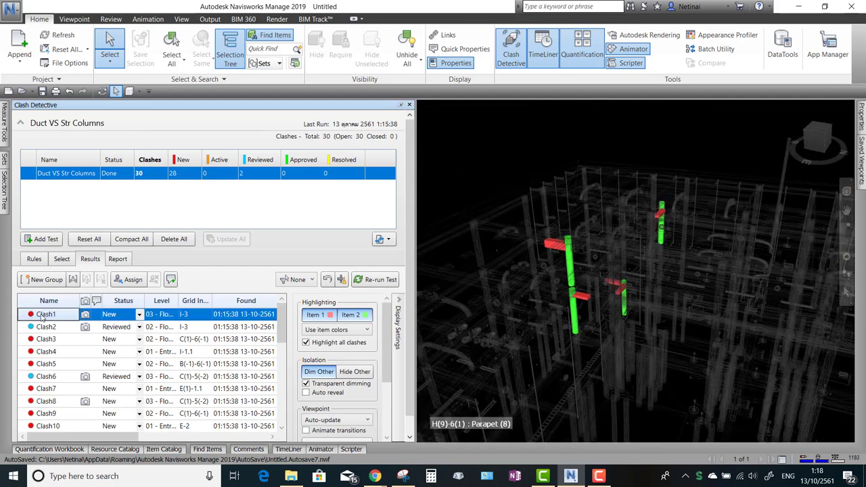
{"action": "scroll", "coordinate": [561, 342], "scroll_direction": "up", "scroll_amount": 2}
{"action": "scroll", "coordinate": [592, 308], "scroll_direction": "up", "scroll_amount": 2}
{"action": "scroll", "coordinate": [591, 309], "scroll_direction": "up", "scroll_amount": 2}
{"action": "scroll", "coordinate": [611, 317], "scroll_direction": "up", "scroll_amount": 2}
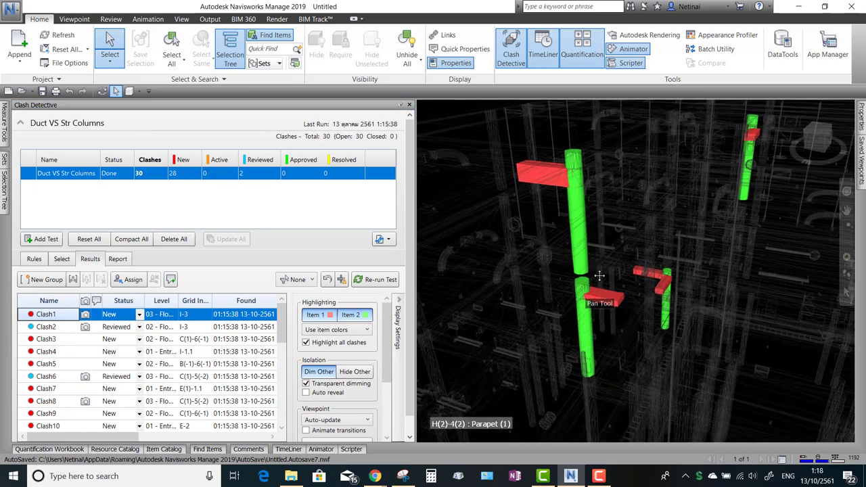
{"action": "scroll", "coordinate": [616, 304], "scroll_direction": "up", "scroll_amount": 1}
{"action": "scroll", "coordinate": [621, 283], "scroll_direction": "up", "scroll_amount": 2}
{"action": "scroll", "coordinate": [533, 205], "scroll_direction": "up", "scroll_amount": 2}
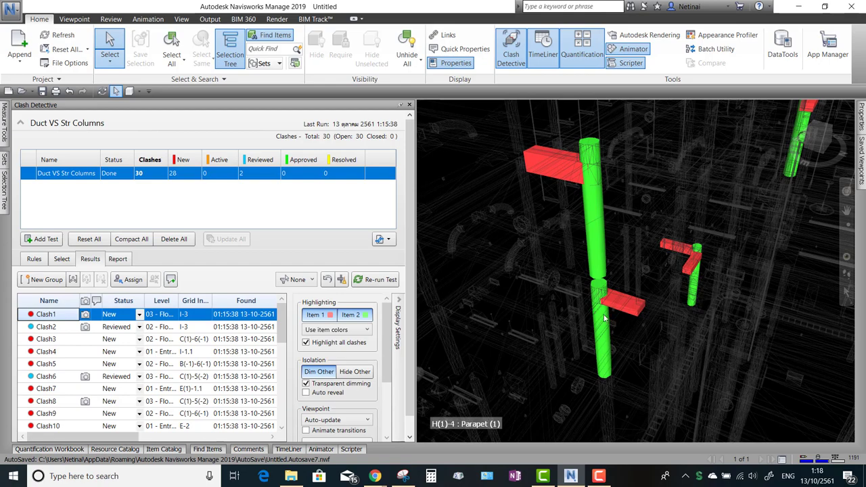
{"action": "scroll", "coordinate": [714, 275], "scroll_direction": "up", "scroll_amount": 1}
{"action": "scroll", "coordinate": [560, 153], "scroll_direction": "up", "scroll_amount": 1}
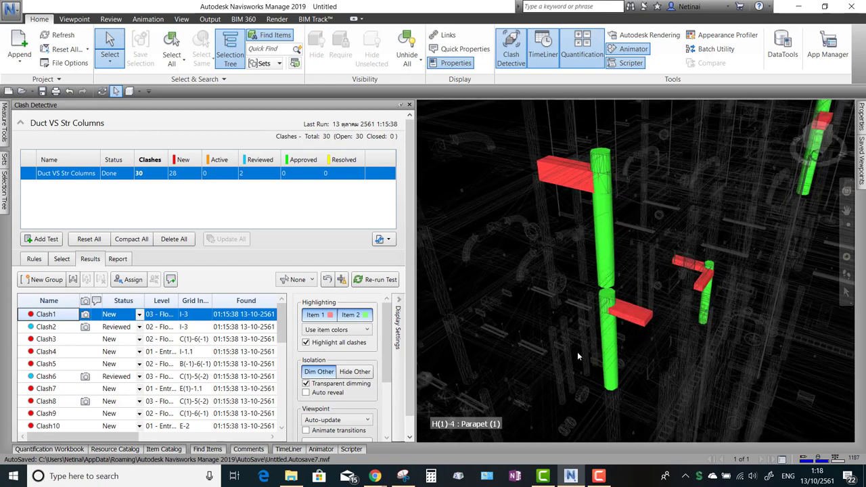
{"action": "scroll", "coordinate": [557, 283], "scroll_direction": "down", "scroll_amount": 1}
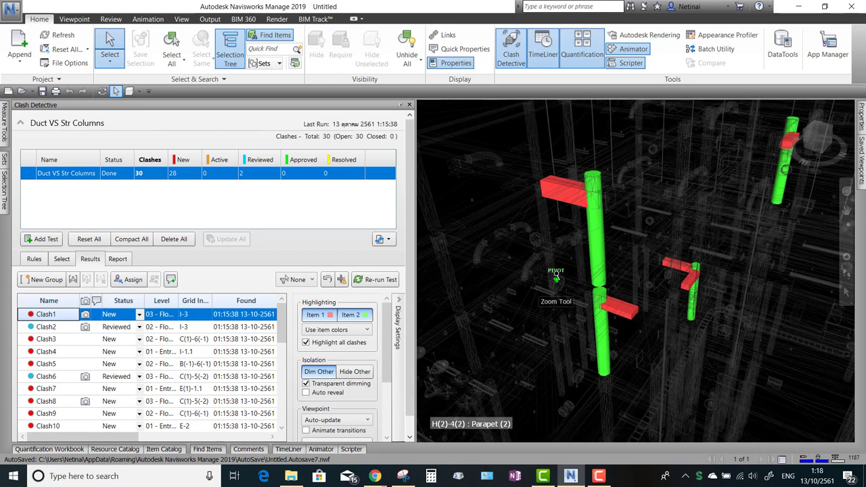
{"action": "scroll", "coordinate": [557, 283], "scroll_direction": "down", "scroll_amount": 1}
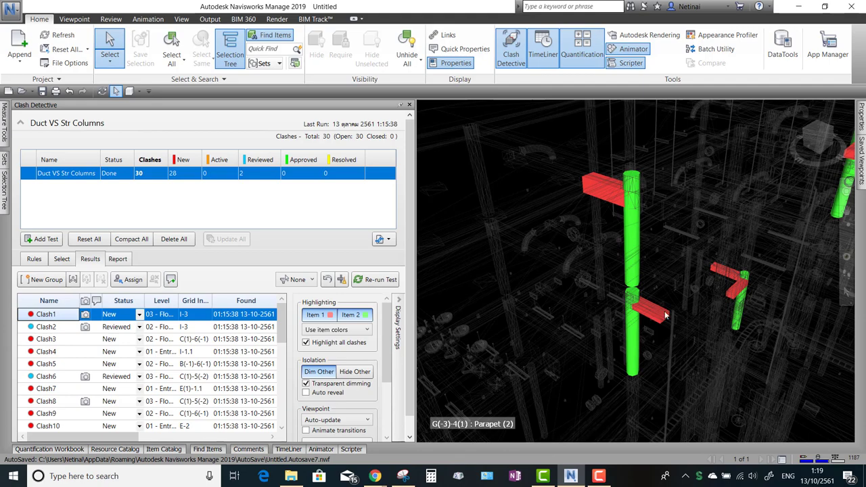
{"action": "middle_click_drag", "start_coordinate": [665, 315], "coordinate": [576, 315], "text": "shift"}
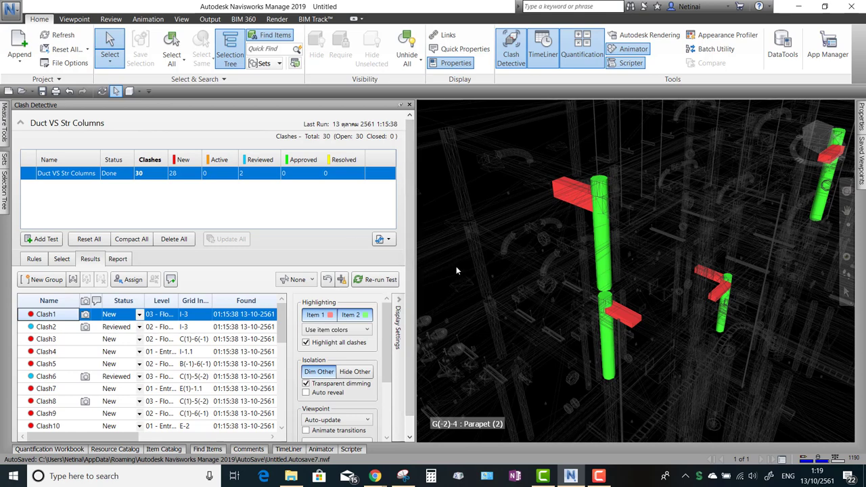
Box-select elements around the central column and set the Results filter to Inclusive
{"action": "left_click", "coordinate": [110, 62]}
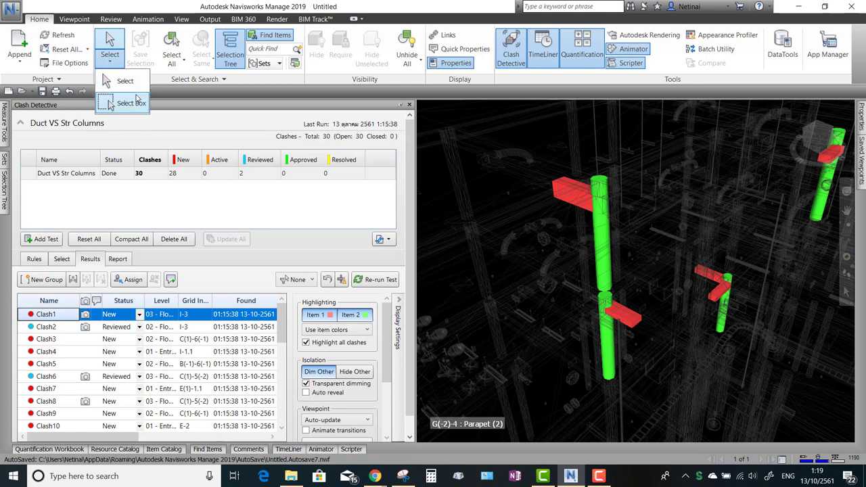
{"action": "left_click", "coordinate": [135, 100]}
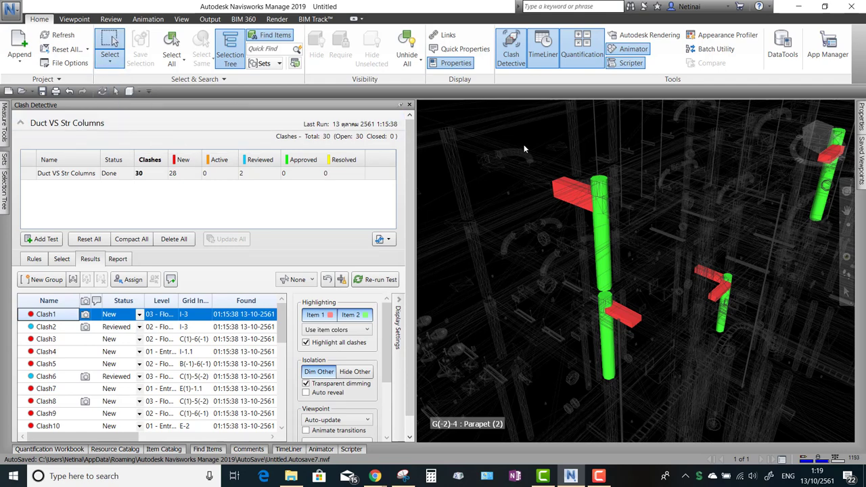
{"action": "left_click_drag", "start_coordinate": [525, 132], "coordinate": [660, 407]}
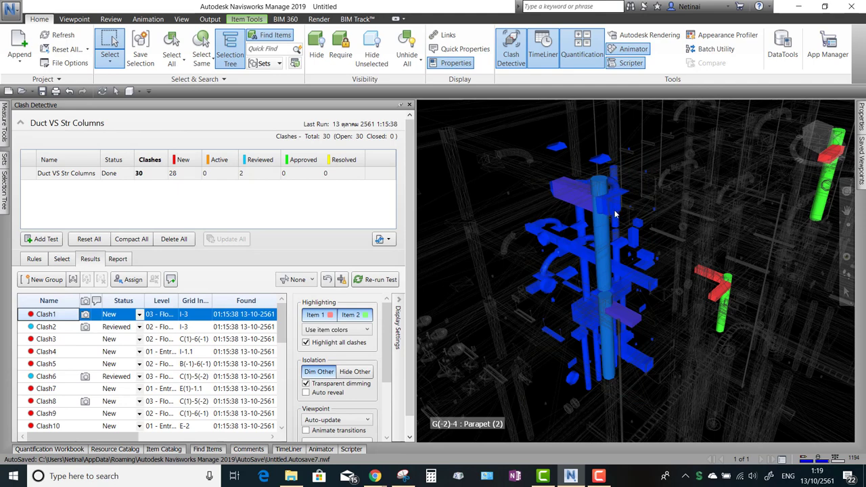
{"action": "left_click", "coordinate": [295, 280]}
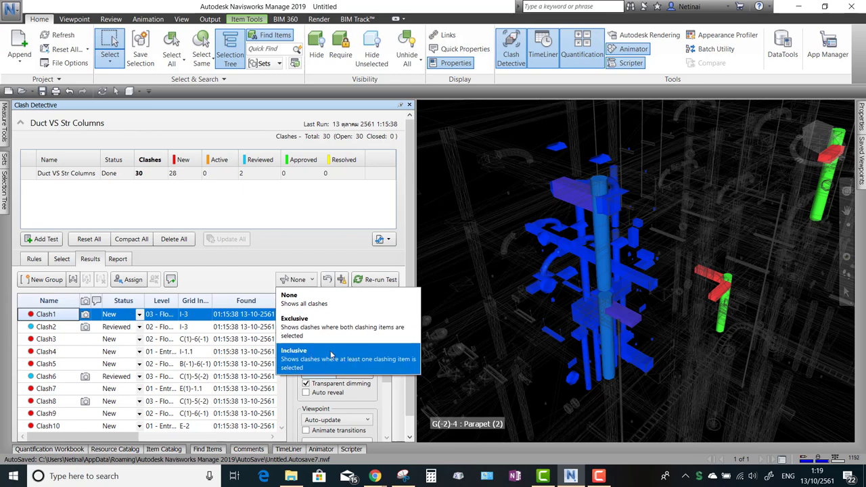
{"action": "left_click", "coordinate": [308, 360]}
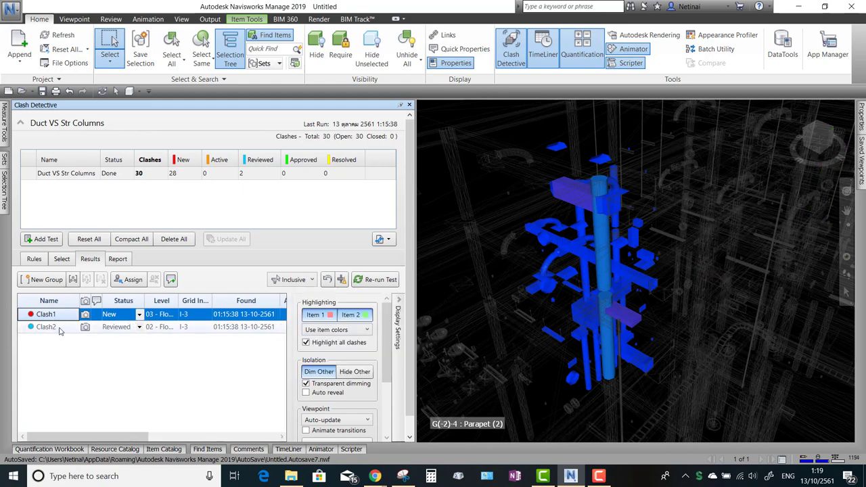
Group Clash1 and Clash2 together and name the group '01. Duct VS Str Col'
{"action": "left_click", "coordinate": [48, 331], "text": "ctrl"}
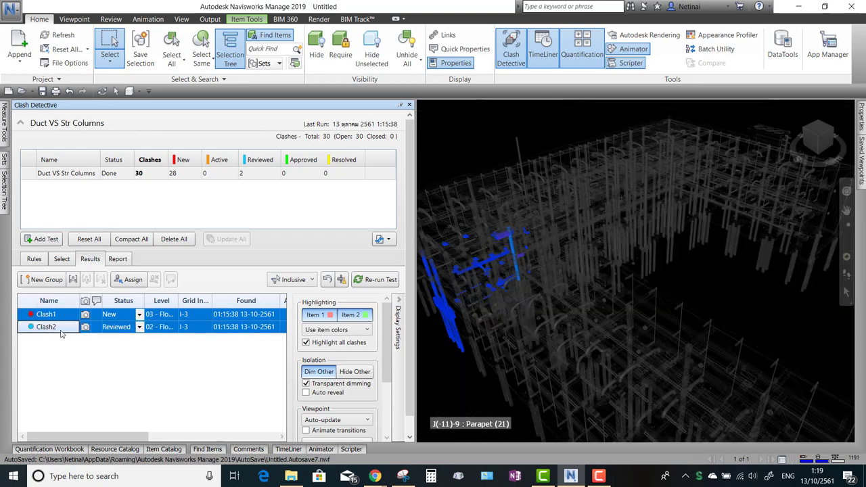
{"action": "right_click", "coordinate": [54, 326]}
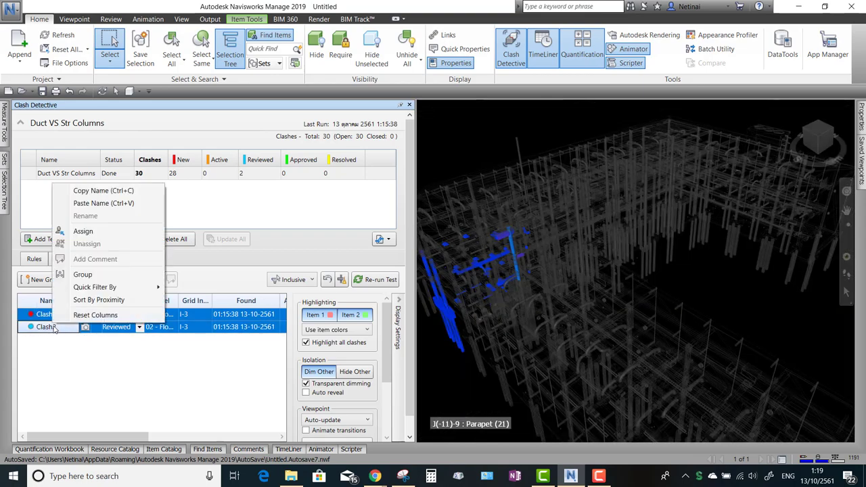
{"action": "left_click", "coordinate": [88, 274]}
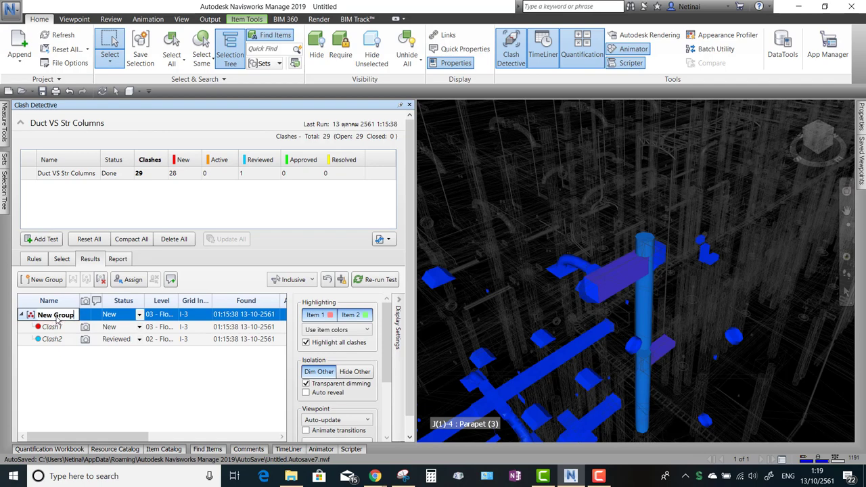
{"action": "type", "text": "01. Duct"}
{"action": "type", "text": " VS S"}
{"action": "key", "text": "Return"}
Widen the Name column and set the group's status to Reviewed
{"action": "left_click_drag", "start_coordinate": [78, 300], "coordinate": [116, 300]}
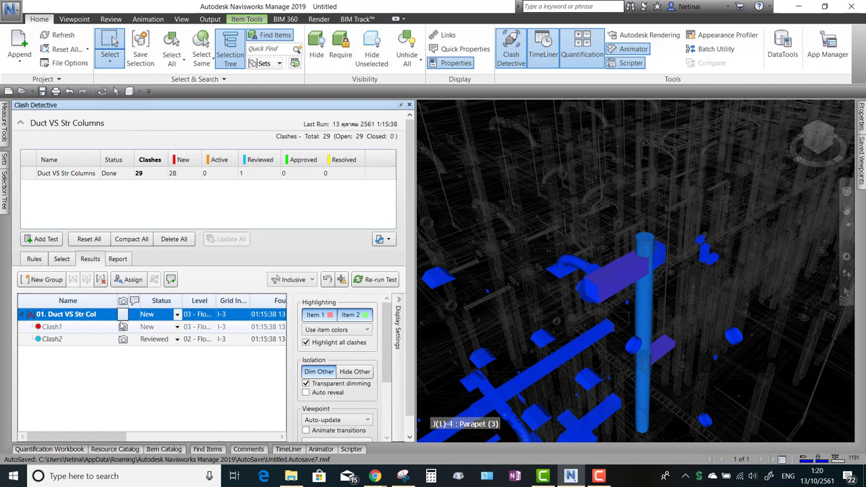
{"action": "left_click", "coordinate": [176, 314]}
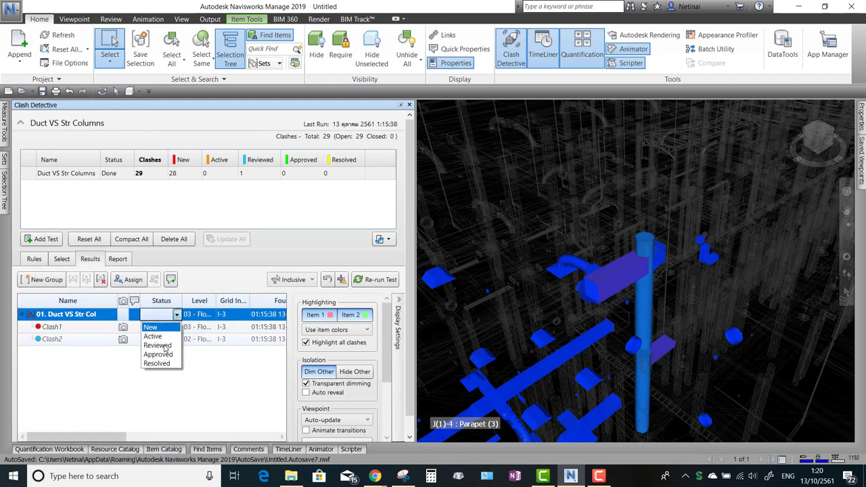
{"action": "left_click", "coordinate": [166, 345]}
{"action": "scroll", "coordinate": [517, 278], "scroll_direction": "down", "scroll_amount": 10}
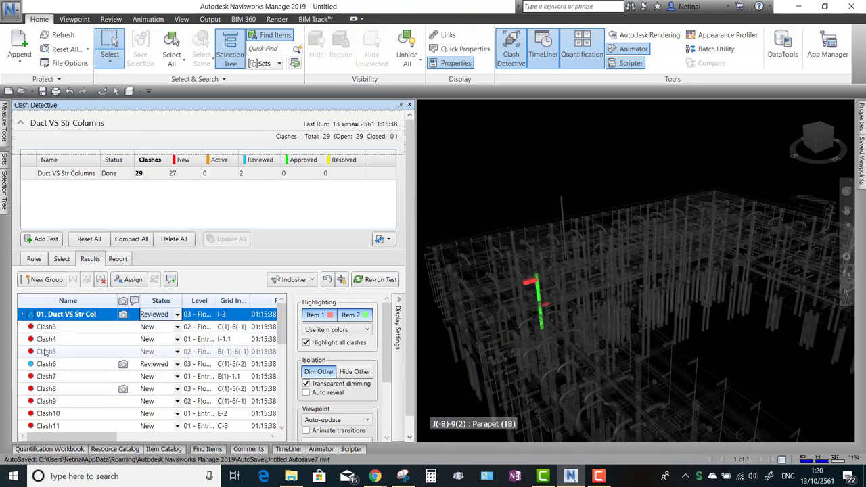
Collapse the 01. Duct VS Str Col group and set the results filter to None
{"action": "left_click", "coordinate": [22, 314]}
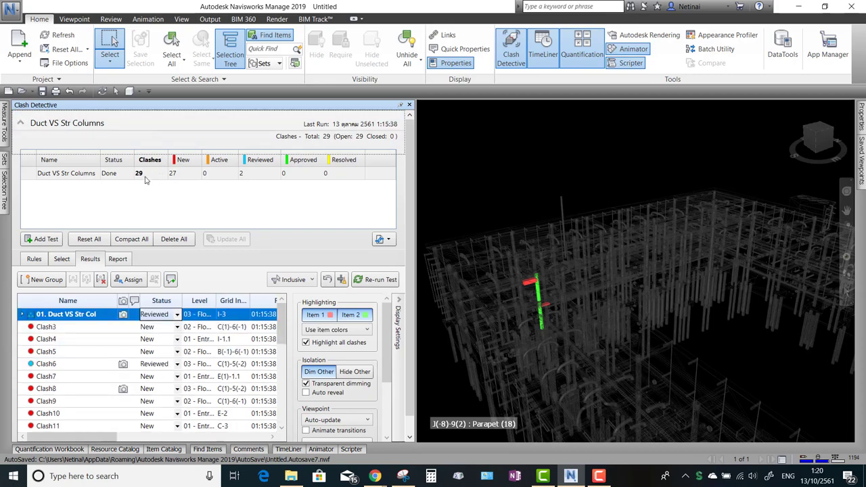
{"action": "mouse_move", "coordinate": [583, 228]}
{"action": "middle_mouse_down", "text": "shift"}
{"action": "mouse_move", "coordinate": [533, 235]}
{"action": "mouse_move", "coordinate": [600, 248]}
{"action": "middle_mouse_up", "text": "shift"}
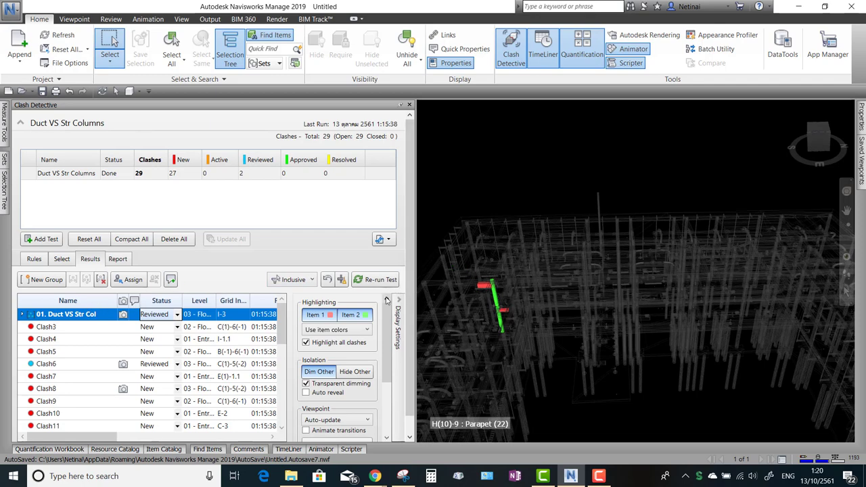
{"action": "left_click", "coordinate": [95, 339]}
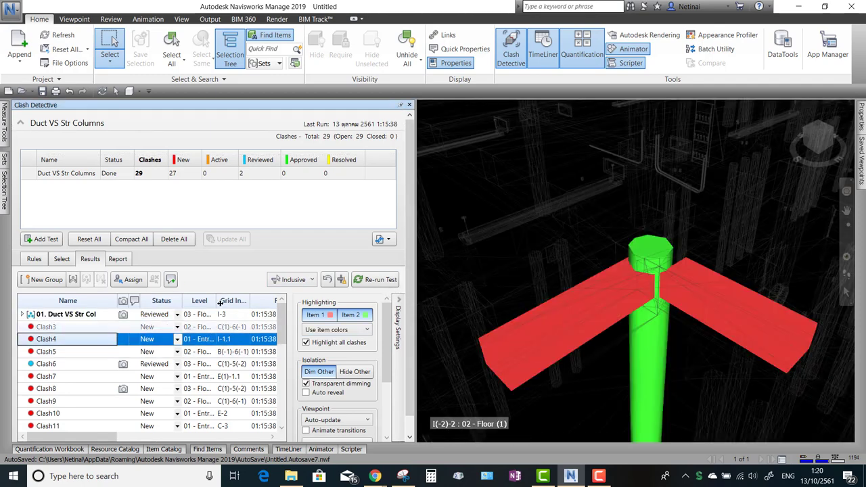
{"action": "left_click", "coordinate": [293, 279]}
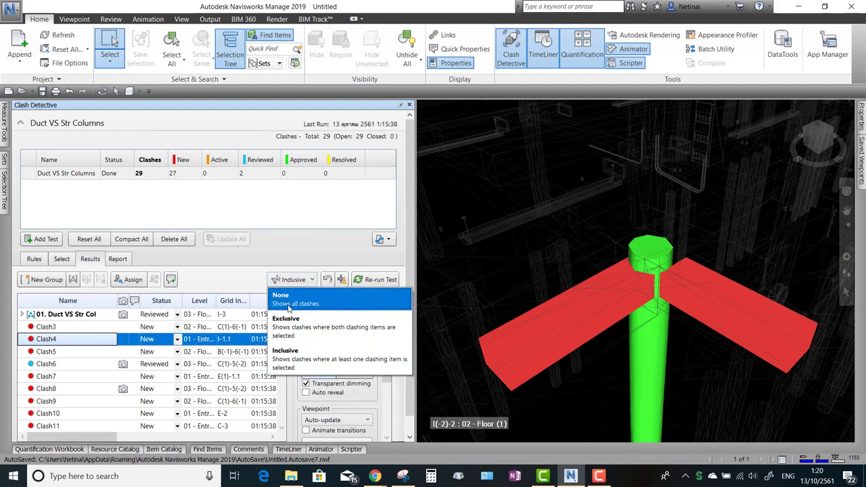
{"action": "left_click", "coordinate": [290, 308]}
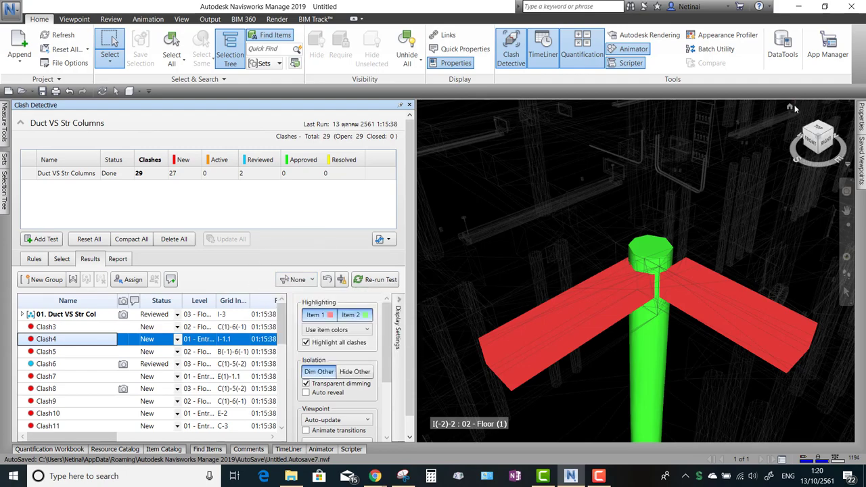
{"action": "left_click", "coordinate": [796, 110]}
{"action": "mouse_move", "coordinate": [614, 263]}
{"action": "middle_mouse_down", "text": "shift"}
{"action": "mouse_move", "coordinate": [499, 190]}
{"action": "mouse_move", "coordinate": [444, 217]}
{"action": "middle_mouse_up", "text": "shift"}
Try Use status color highlighting, then switch back to Use item colors
{"action": "left_click", "coordinate": [321, 329]}
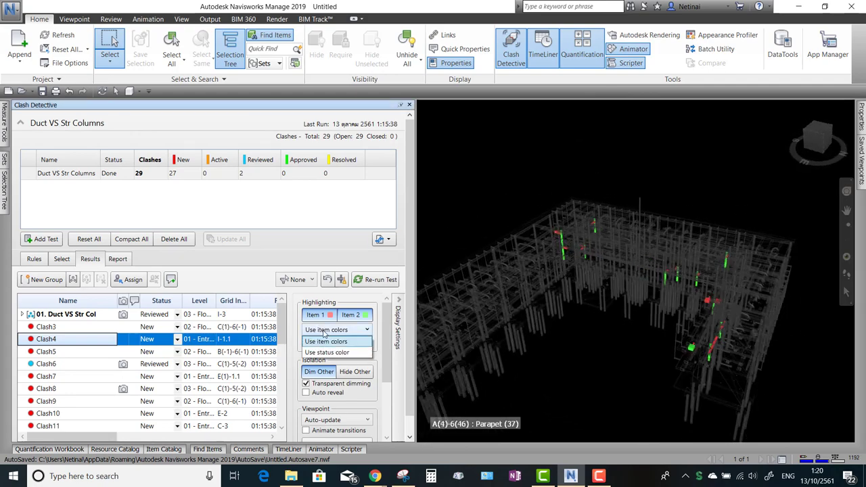
{"action": "left_click", "coordinate": [345, 353]}
{"action": "middle_click_drag", "start_coordinate": [681, 343], "coordinate": [669, 322], "text": "shift"}
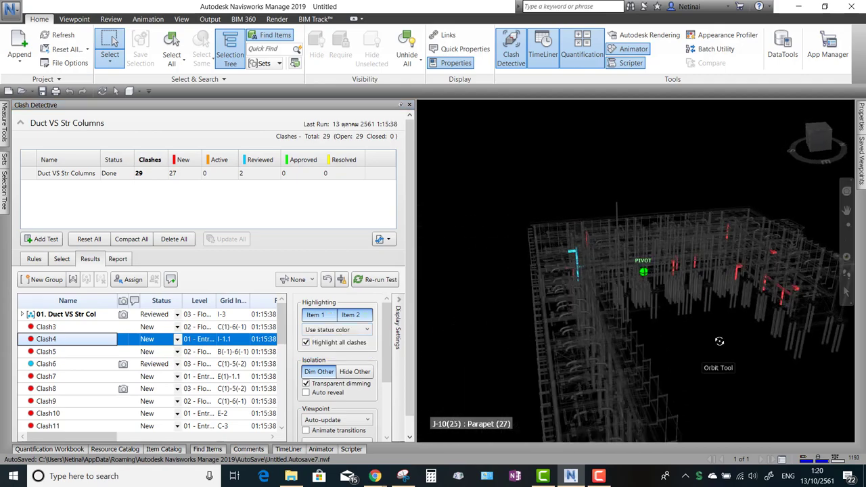
{"action": "mouse_move", "coordinate": [669, 323]}
{"action": "middle_mouse_down", "text": "shift"}
{"action": "mouse_move", "coordinate": [599, 349]}
{"action": "mouse_move", "coordinate": [701, 358]}
{"action": "mouse_move", "coordinate": [712, 348]}
{"action": "mouse_move", "coordinate": [571, 342]}
{"action": "middle_mouse_up", "text": "shift"}
{"action": "left_click", "coordinate": [362, 330]}
{"action": "left_click", "coordinate": [332, 341]}
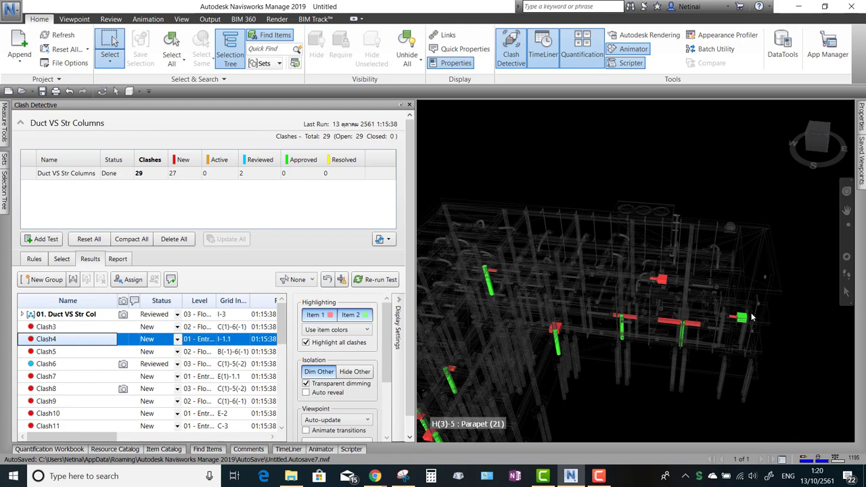
{"action": "mouse_move", "coordinate": [708, 344]}
{"action": "middle_mouse_down", "text": "shift"}
{"action": "mouse_move", "coordinate": [719, 346]}
{"action": "mouse_move", "coordinate": [561, 345]}
{"action": "middle_mouse_up", "text": "shift"}
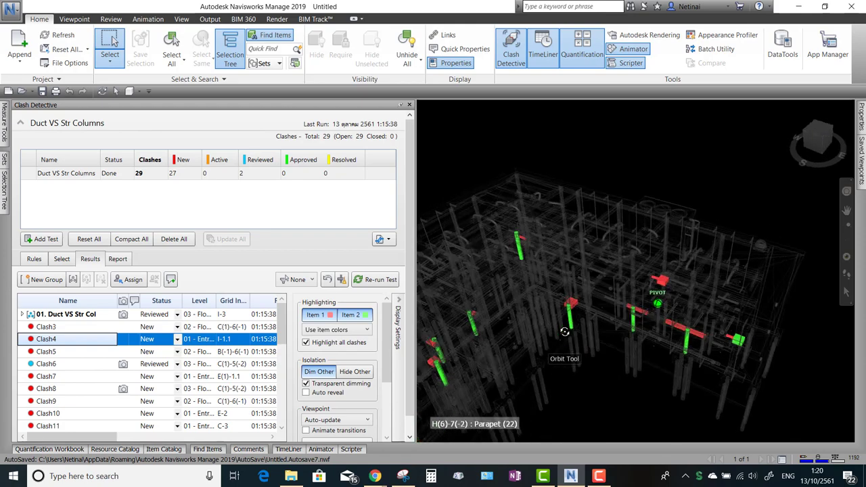
{"action": "mouse_move", "coordinate": [626, 291]}
{"action": "middle_mouse_down", "text": "shift"}
{"action": "mouse_move", "coordinate": [680, 267]}
{"action": "mouse_move", "coordinate": [647, 282]}
{"action": "middle_mouse_up", "text": "shift"}
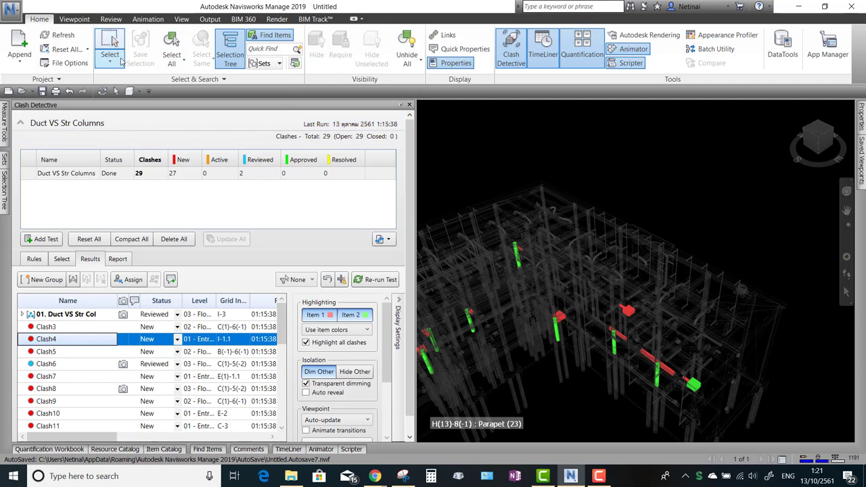
Box-select the right wing, filter results to Inclusive, and select all listed clashes
{"action": "left_click", "coordinate": [109, 61]}
{"action": "left_click", "coordinate": [125, 105]}
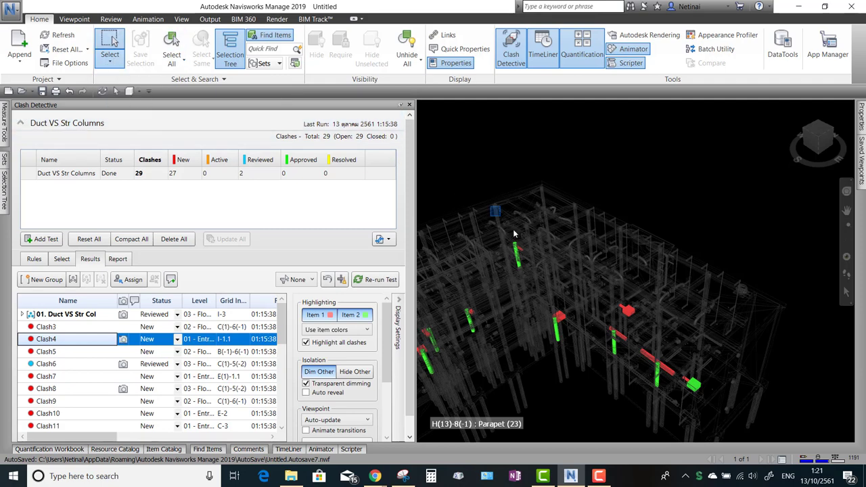
{"action": "left_click_drag", "start_coordinate": [490, 205], "coordinate": [733, 413]}
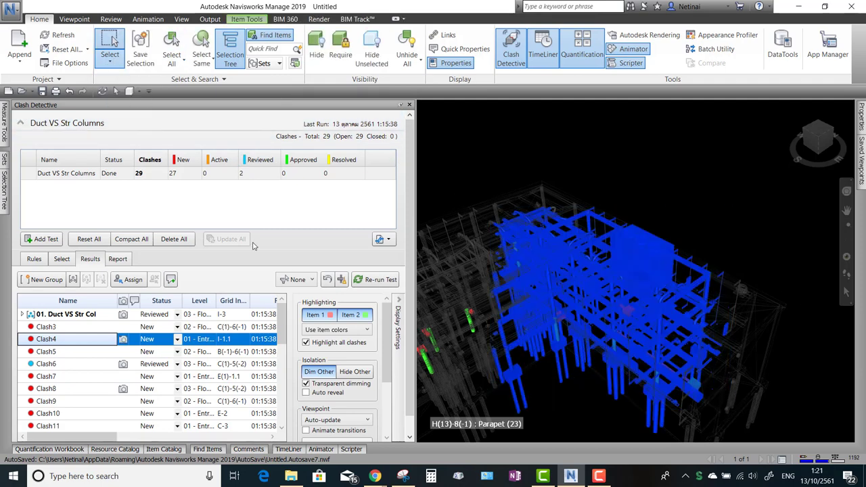
{"action": "left_click", "coordinate": [302, 280]}
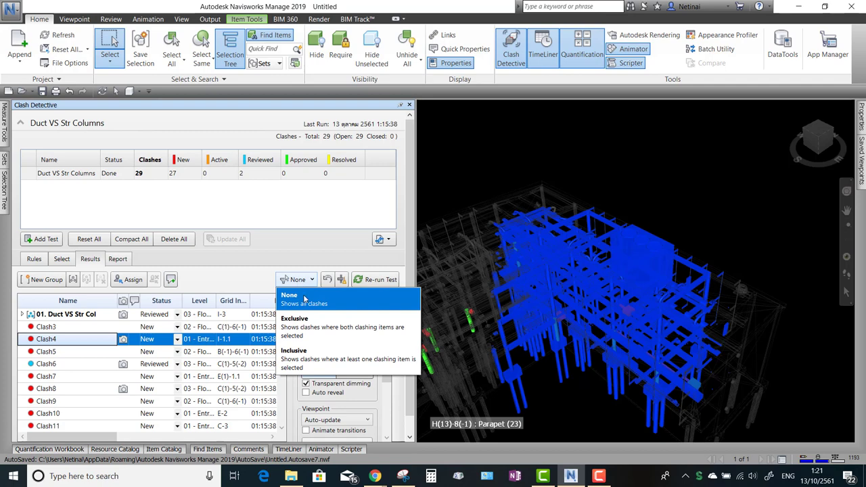
{"action": "left_click", "coordinate": [309, 361]}
{"action": "scroll", "coordinate": [54, 379], "scroll_direction": "down", "scroll_amount": 5}
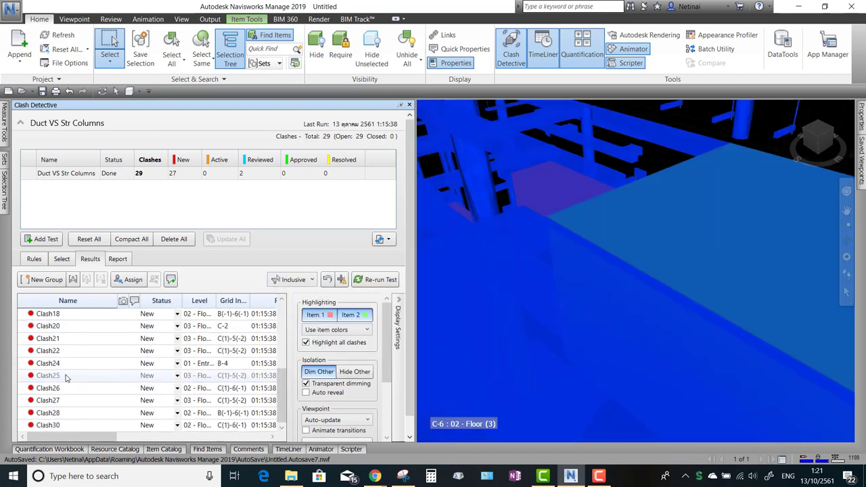
{"action": "left_click", "coordinate": [60, 427], "text": "shift"}
{"action": "scroll", "coordinate": [69, 383], "scroll_direction": "up", "scroll_amount": 5}
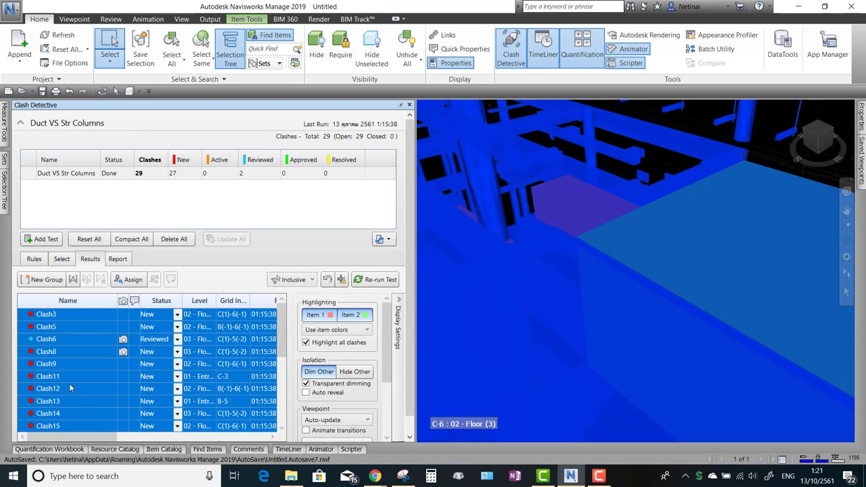
Group the selected clashes as '02. Righ wing_Duct VS ST Col' and mark them Reviewed
{"action": "right_click", "coordinate": [50, 321]}
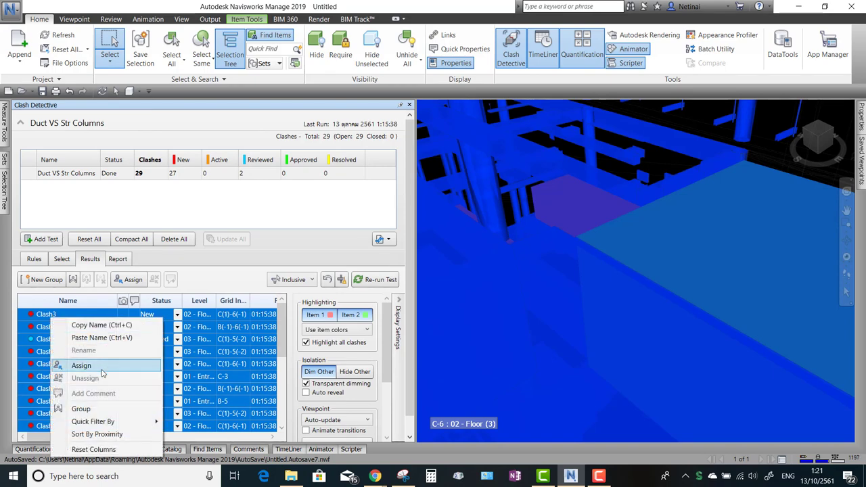
{"action": "left_click", "coordinate": [95, 408]}
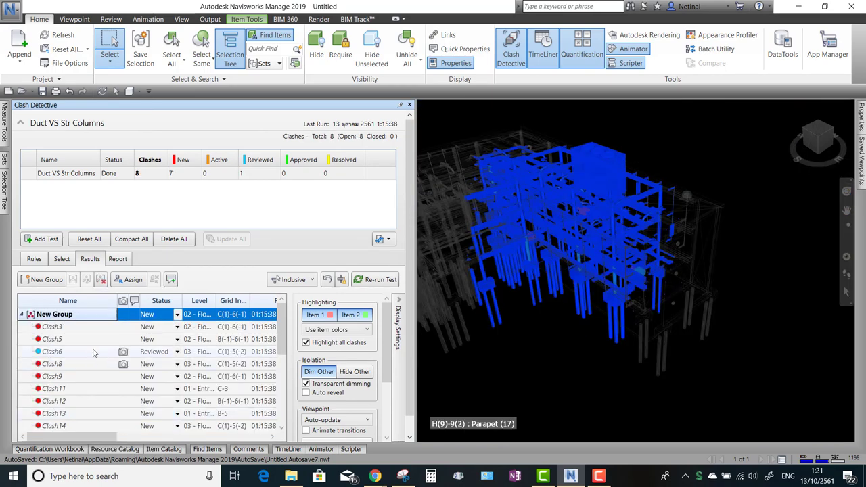
{"action": "left_click", "coordinate": [73, 316]}
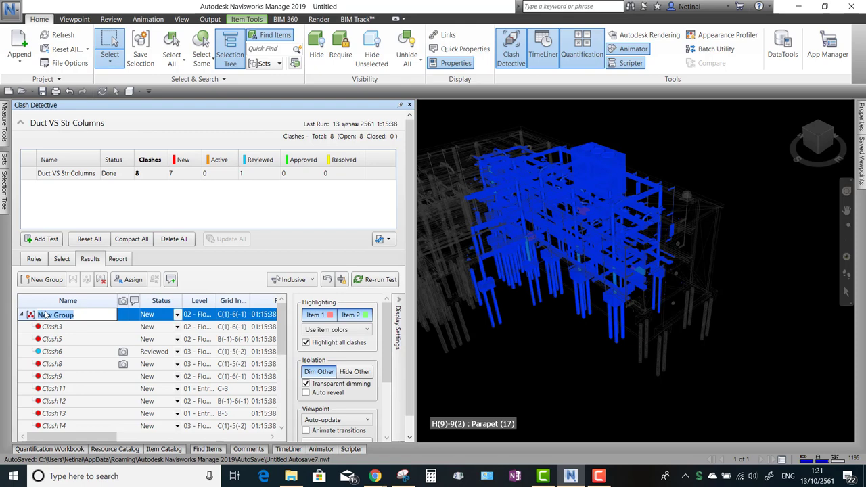
{"action": "type", "text": "02. Ri"}
{"action": "type", "text": "gh w"}
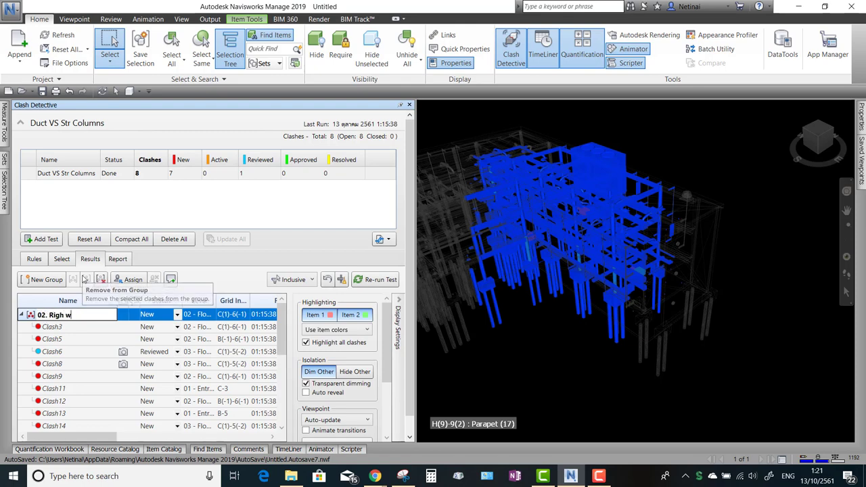
{"action": "type", "text": "ing_Duct"}
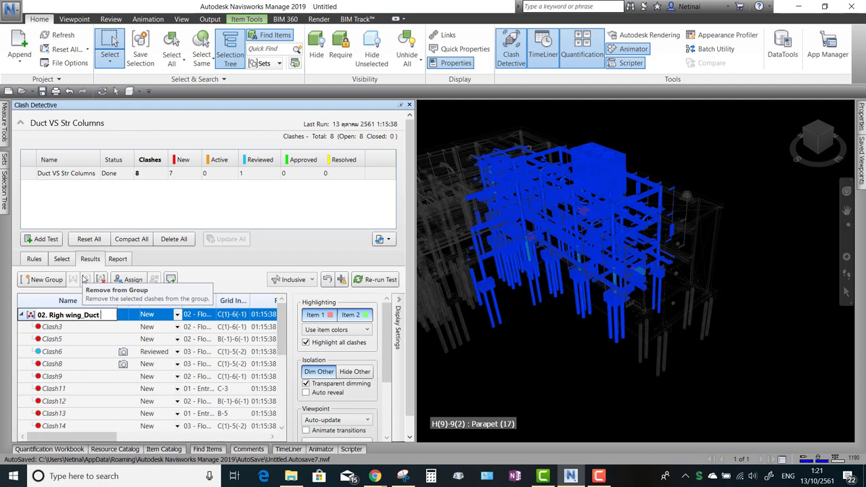
{"action": "type", "text": " VS St"}
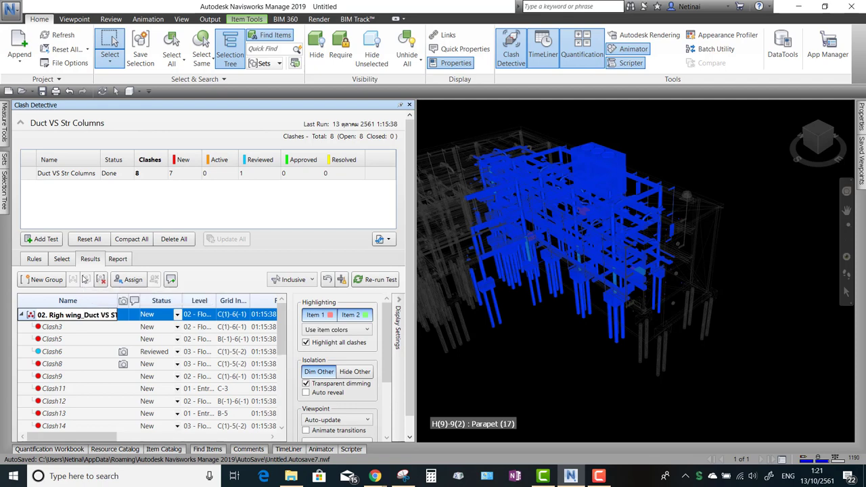
{"action": "key", "text": "Return"}
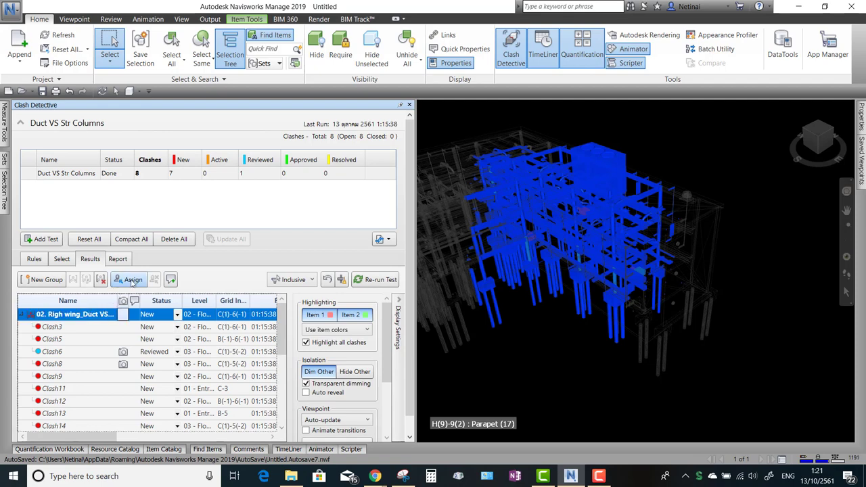
{"action": "left_click_drag", "start_coordinate": [122, 300], "coordinate": [144, 301]}
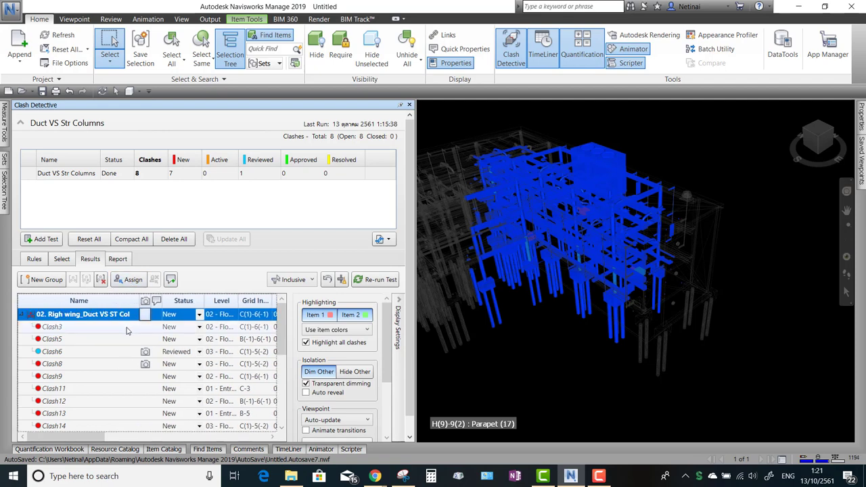
{"action": "left_click", "coordinate": [199, 315]}
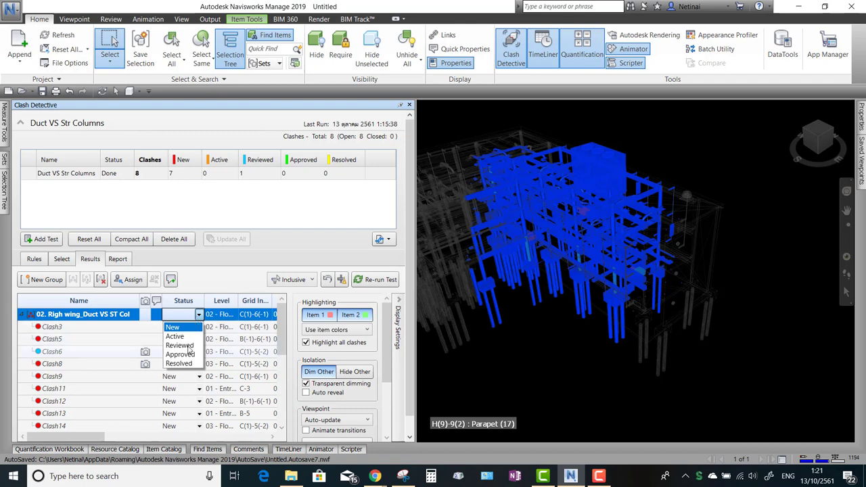
{"action": "left_click", "coordinate": [190, 347]}
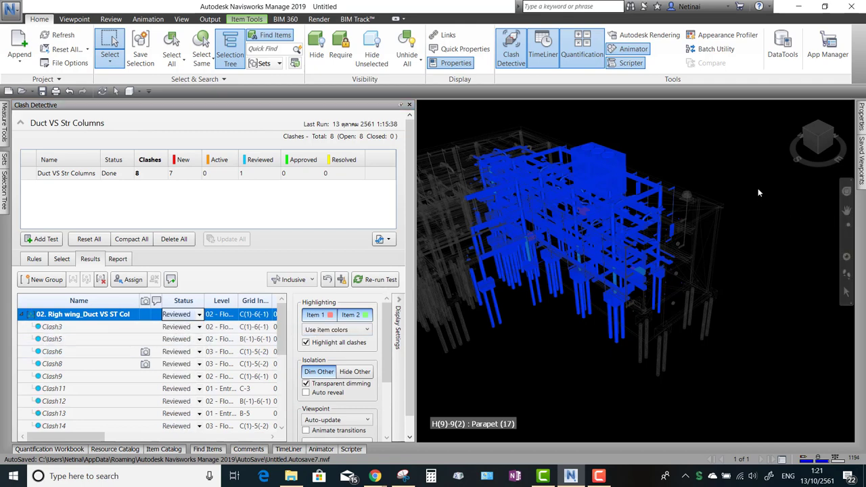
Select both clash groups and switch highlighting to Use status color, showing 6 New, 2 Reviewed
{"action": "key", "text": "shift+Up"}
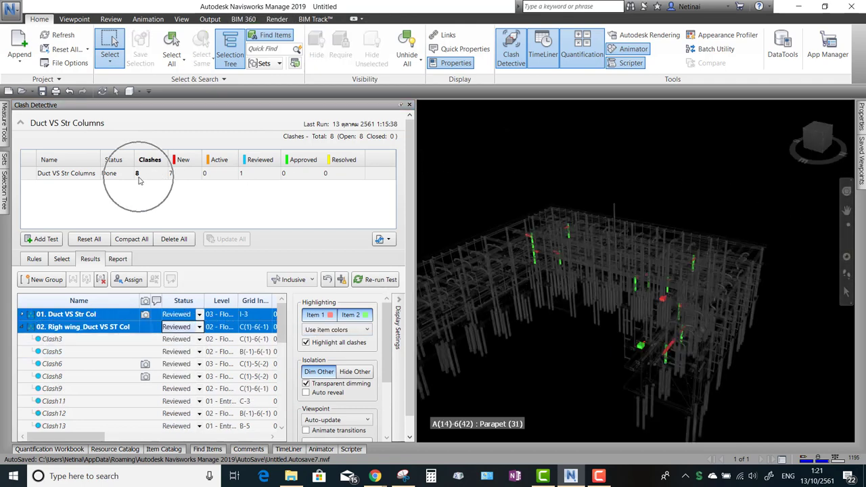
{"action": "middle_click_drag", "start_coordinate": [654, 256], "coordinate": [667, 291], "text": "shift"}
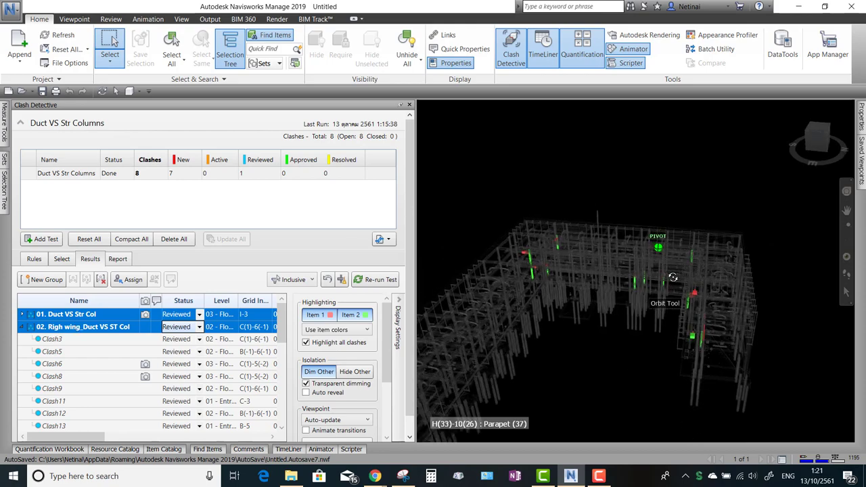
{"action": "left_click", "coordinate": [350, 331]}
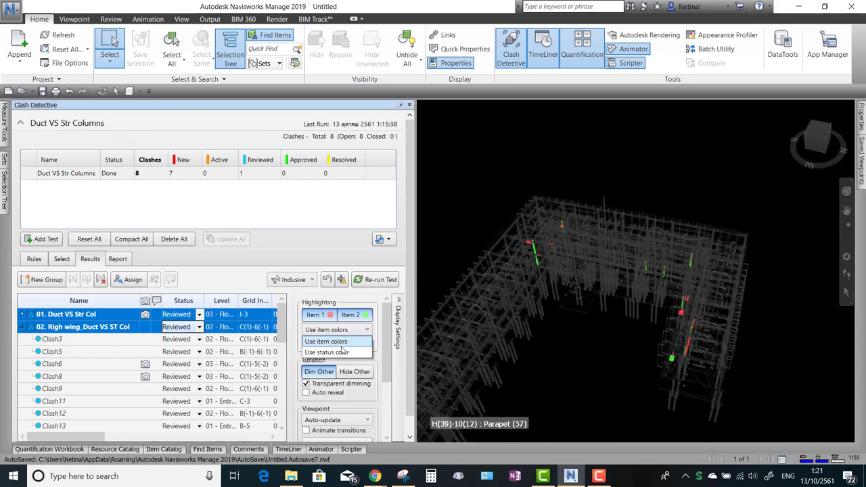
{"action": "left_click", "coordinate": [327, 339]}
{"action": "mouse_move", "coordinate": [628, 354]}
{"action": "middle_mouse_down", "text": "shift"}
{"action": "mouse_move", "coordinate": [699, 340]}
{"action": "mouse_move", "coordinate": [648, 344]}
{"action": "middle_mouse_up", "text": "shift"}
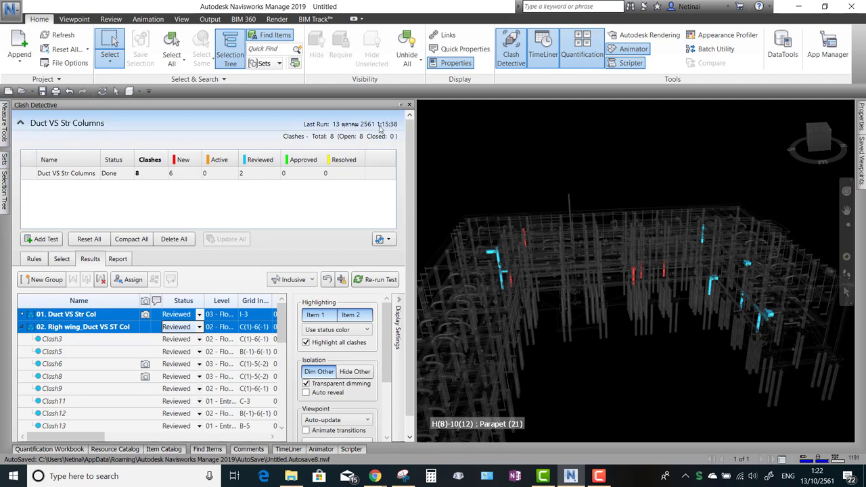
In the Selection Tree, select STR_Chapter 11.nwc categories Structural Columns through Walls, excluding Floors
{"action": "left_click", "coordinate": [62, 259]}
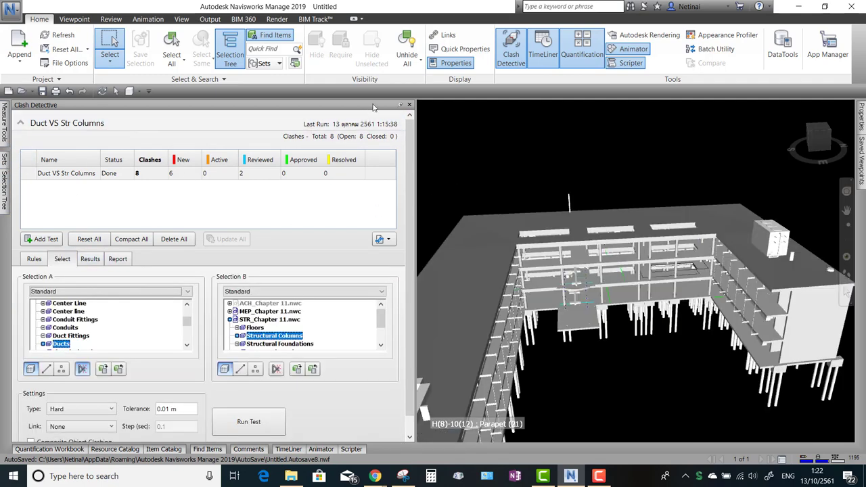
{"action": "left_click", "coordinate": [400, 105]}
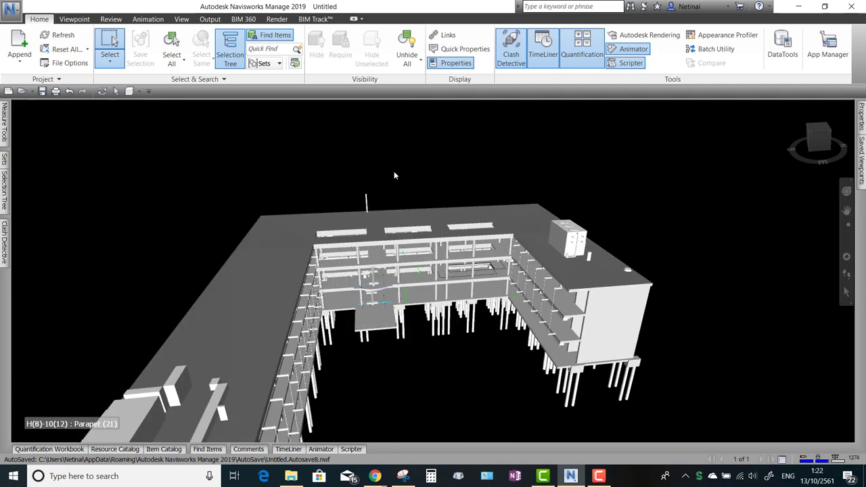
{"action": "left_click", "coordinate": [4, 190]}
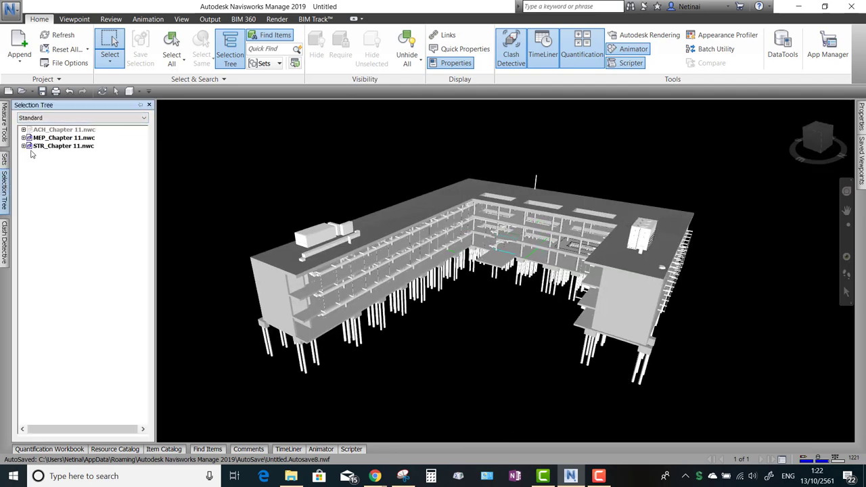
{"action": "left_click", "coordinate": [23, 146]}
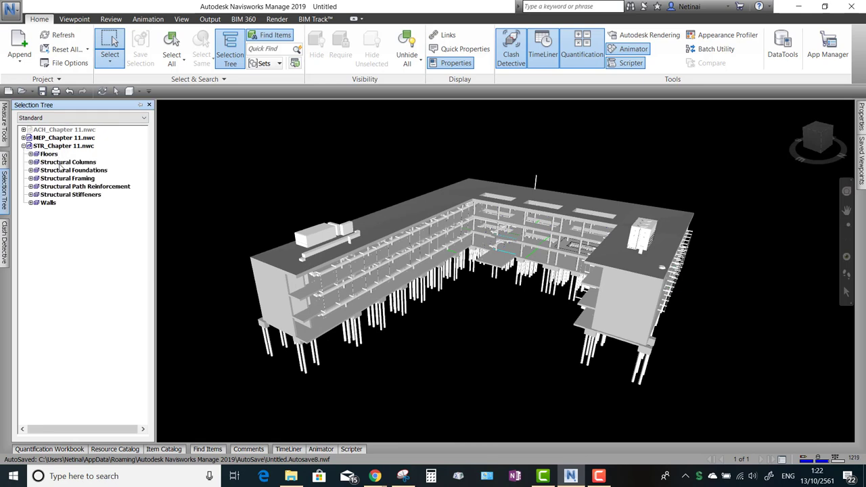
{"action": "left_click", "coordinate": [60, 163]}
{"action": "left_click", "coordinate": [52, 203], "text": "shift"}
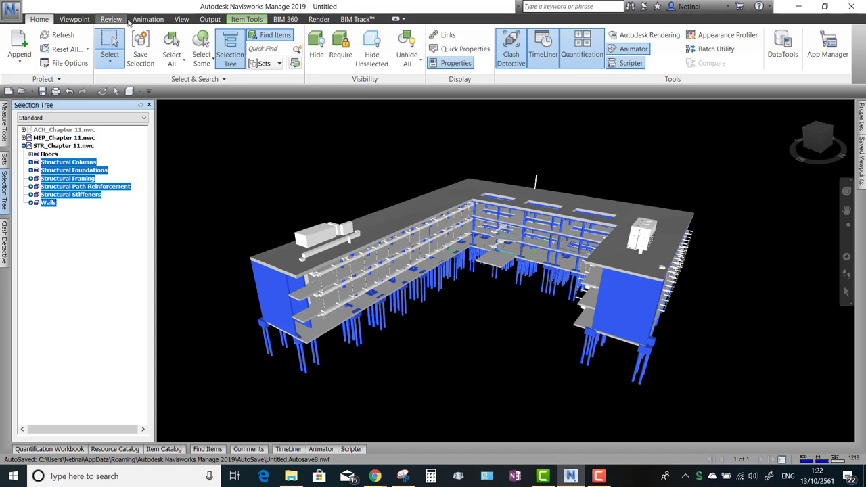
Save the selection as the set 'STR w/o Floors' and clear the selection
{"action": "left_click", "coordinate": [138, 57]}
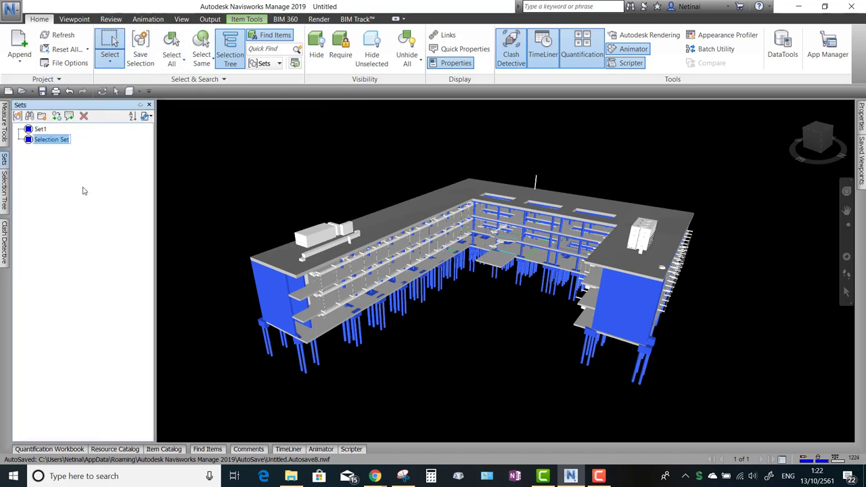
{"action": "type", "text": "STR w/o"}
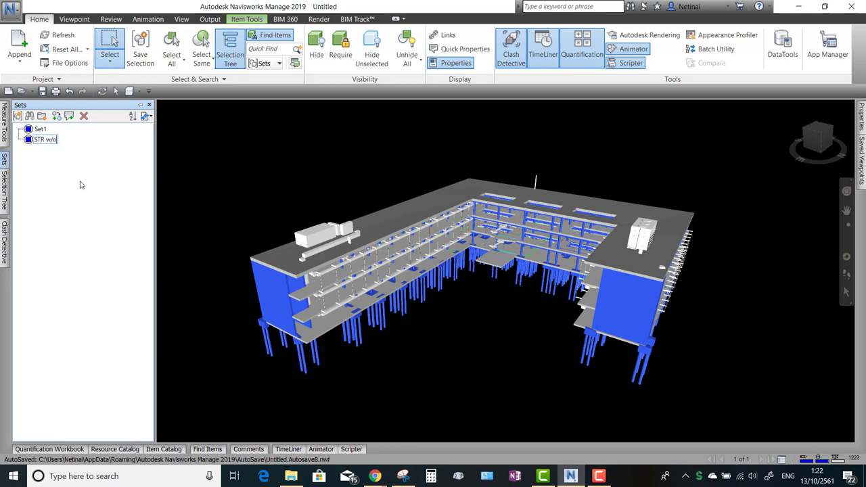
{"action": "type", "text": " Floors"}
{"action": "key", "text": "Return"}
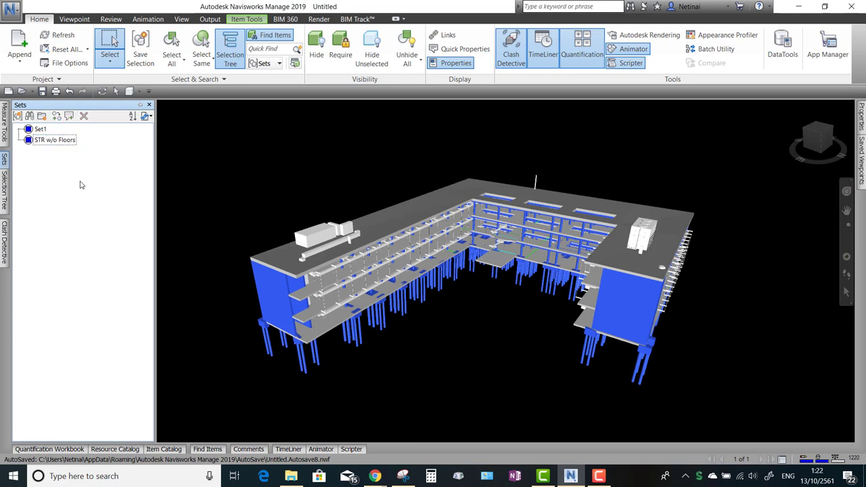
{"action": "left_click", "coordinate": [165, 173]}
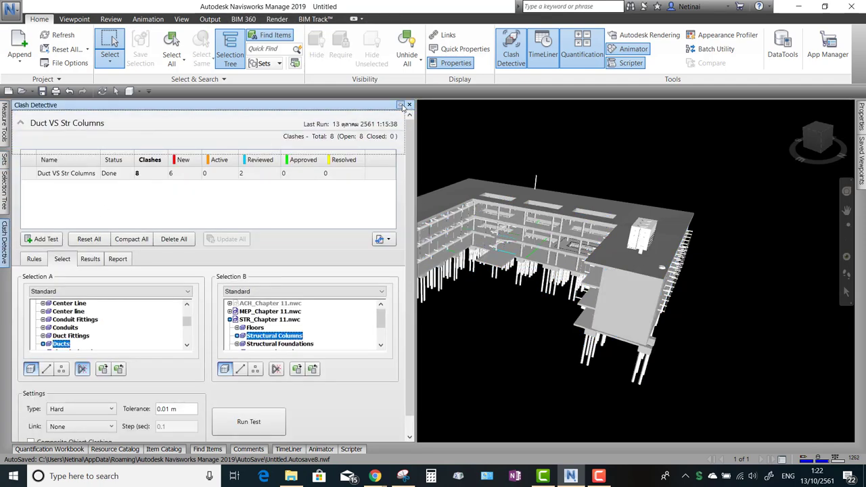
Add a new clash test named 'MEP VS Str w/o Floors'
{"action": "left_click", "coordinate": [401, 105]}
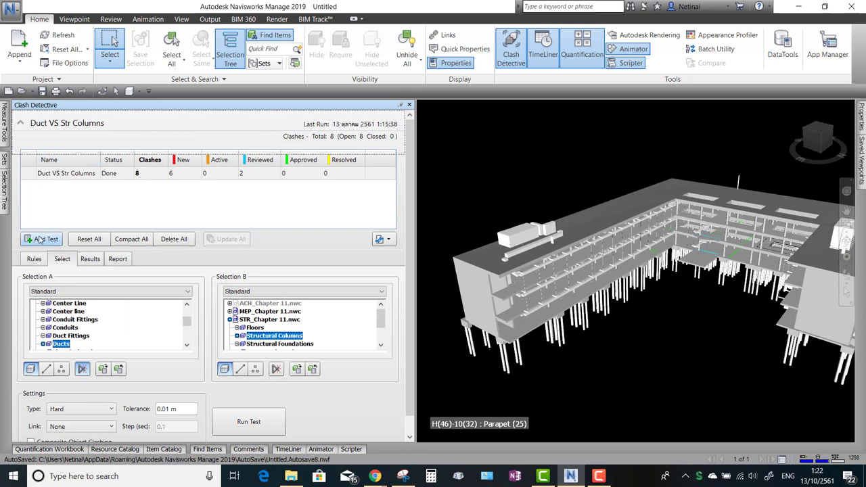
{"action": "left_click", "coordinate": [38, 239]}
{"action": "double_click", "coordinate": [63, 187]}
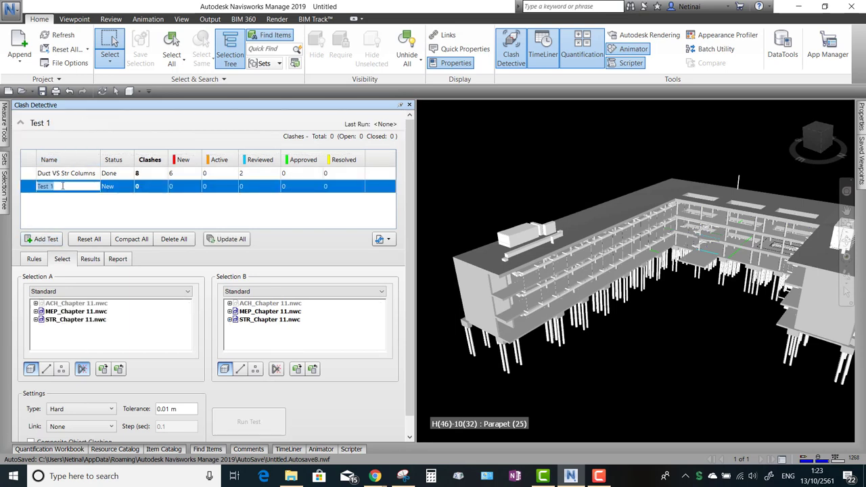
{"action": "type", "text": "MEP VS"}
{"action": "type", "text": " Str w/o Floors"}
{"action": "key", "text": "Return"}
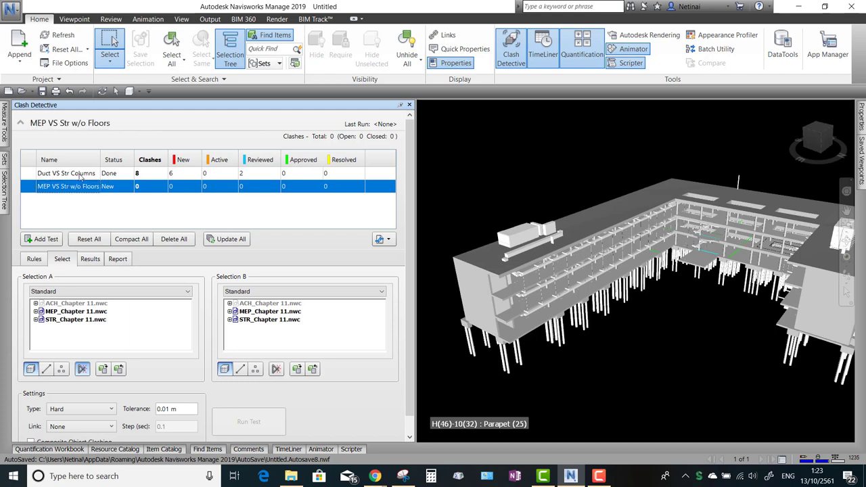
Test MEP_Chapter 11.nwc against the STR w/o Floors set and run it, finding 431 clashes
{"action": "left_click", "coordinate": [76, 311]}
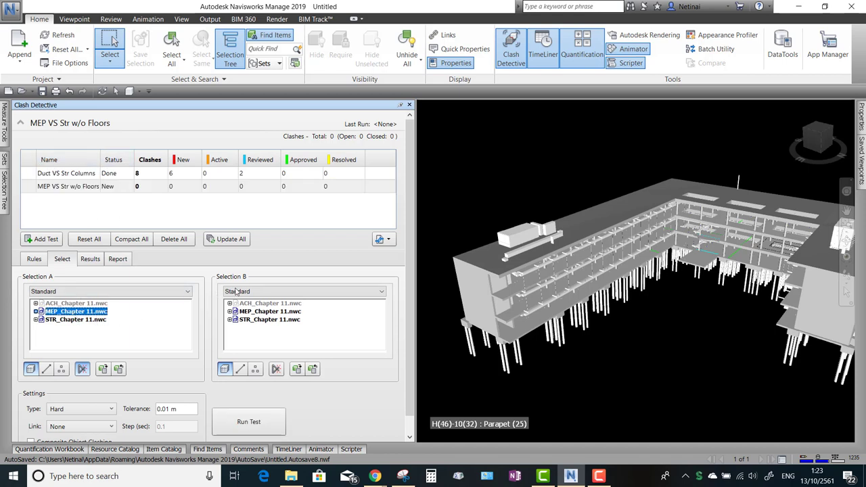
{"action": "left_click", "coordinate": [274, 291]}
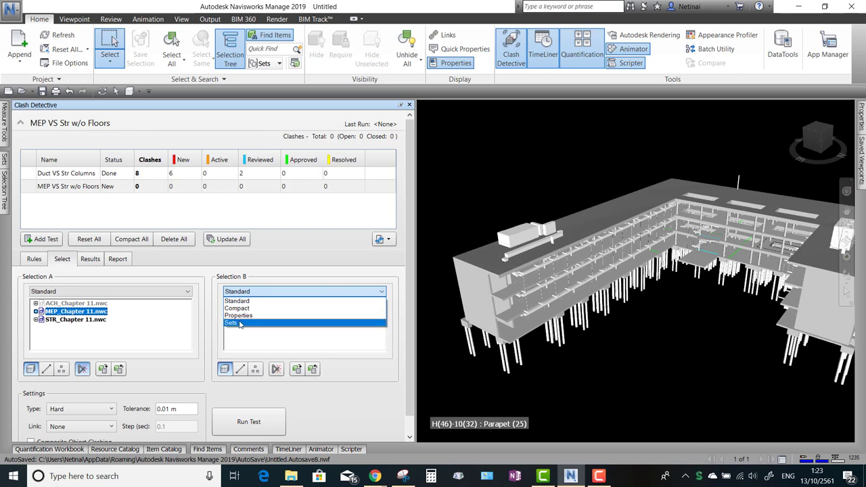
{"action": "left_click", "coordinate": [254, 329]}
{"action": "left_click", "coordinate": [257, 313]}
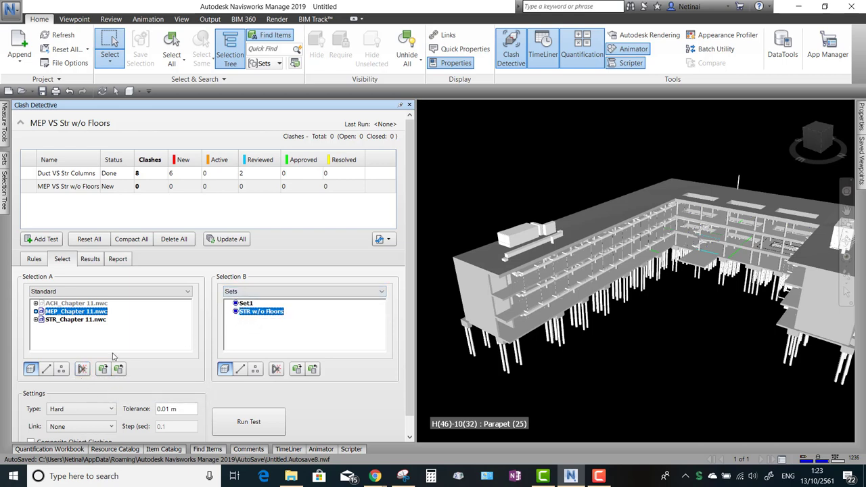
{"action": "scroll", "coordinate": [379, 385], "scroll_direction": "down", "scroll_amount": 1}
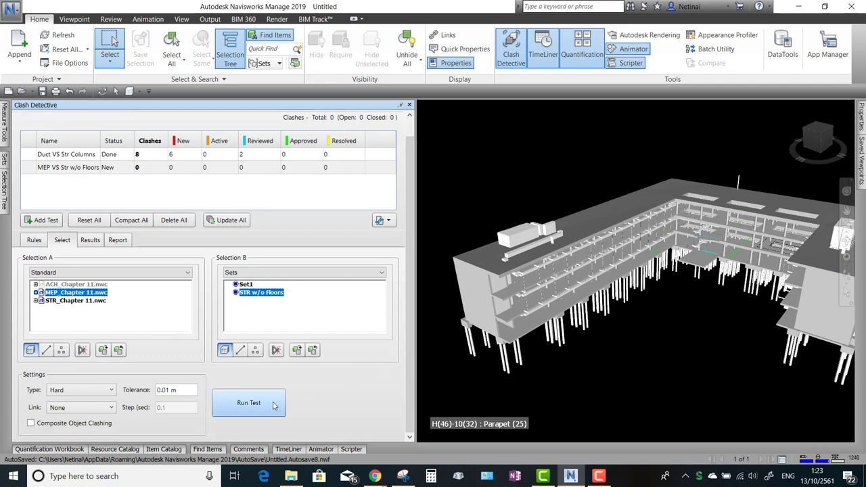
{"action": "left_click", "coordinate": [249, 404]}
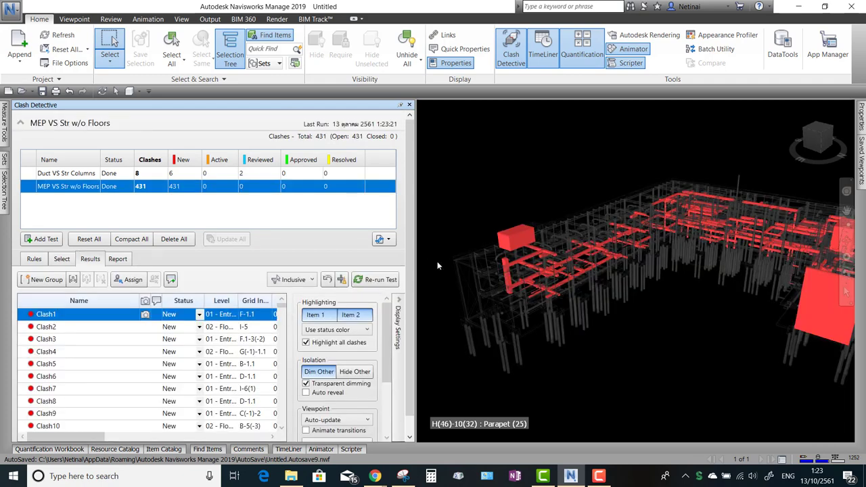
Colour the clashes by item and zoom in to inspect the red and green clashing ducts
{"action": "left_click", "coordinate": [327, 330]}
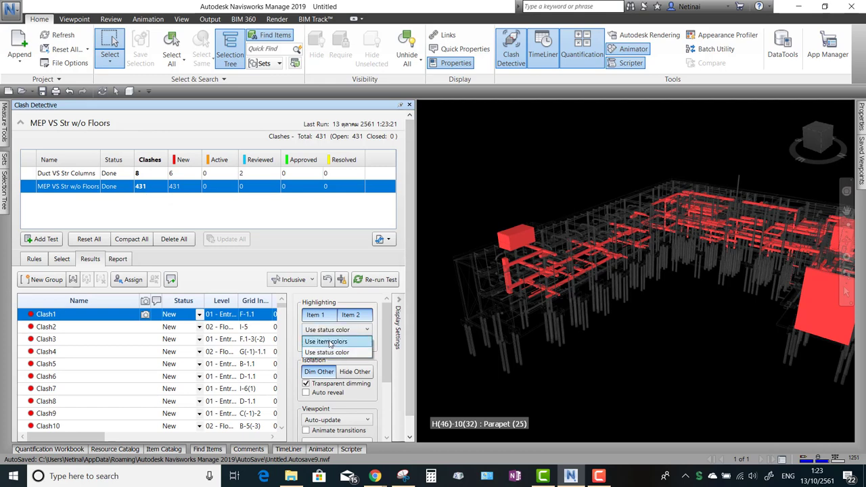
{"action": "left_click", "coordinate": [330, 343]}
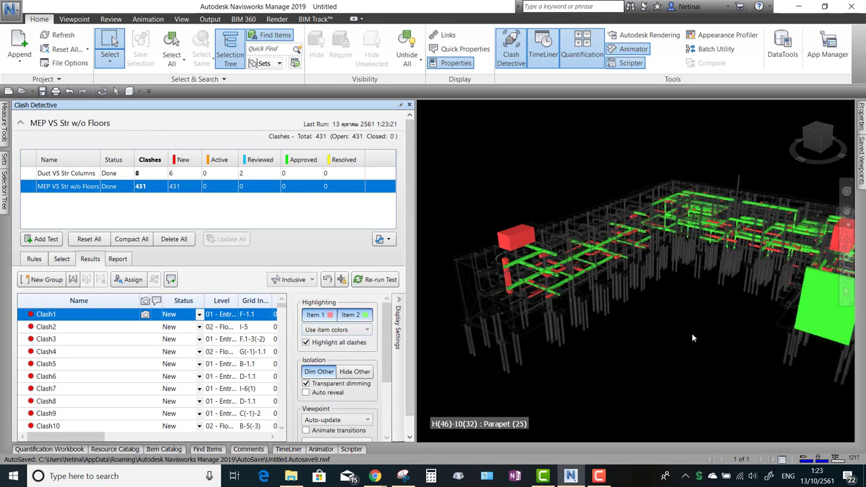
{"action": "scroll", "coordinate": [704, 352], "scroll_direction": "up", "scroll_amount": 2}
{"action": "scroll", "coordinate": [633, 348], "scroll_direction": "up", "scroll_amount": 2}
{"action": "scroll", "coordinate": [677, 366], "scroll_direction": "up", "scroll_amount": 2}
{"action": "scroll", "coordinate": [546, 308], "scroll_direction": "up", "scroll_amount": 2}
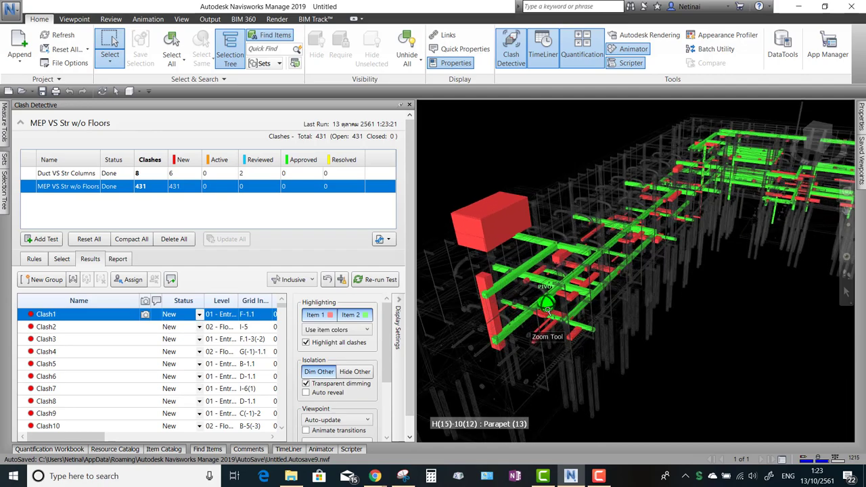
{"action": "mouse_move", "coordinate": [547, 310]}
{"action": "middle_mouse_down", "text": "shift"}
{"action": "mouse_move", "coordinate": [620, 325]}
{"action": "mouse_move", "coordinate": [612, 326]}
{"action": "middle_mouse_up", "text": "shift"}
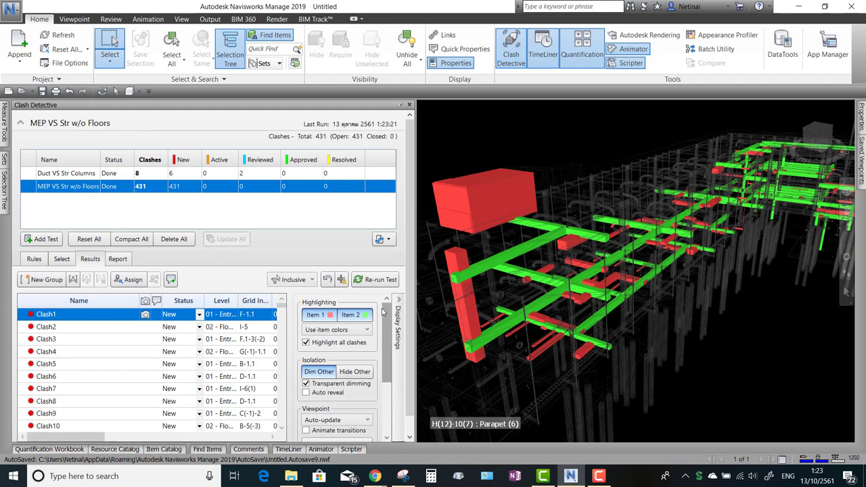
{"action": "middle_click_drag", "start_coordinate": [653, 291], "coordinate": [692, 290]}
{"action": "scroll", "coordinate": [721, 315], "scroll_direction": "up", "scroll_amount": 1}
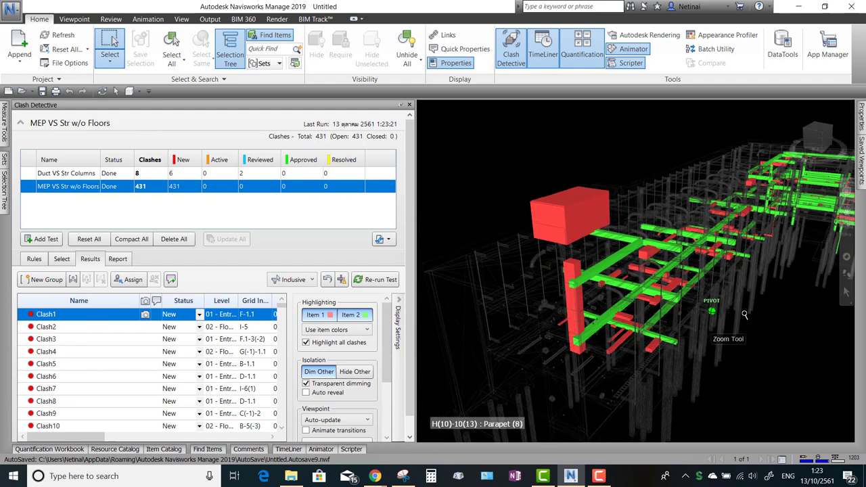
{"action": "scroll", "coordinate": [715, 294], "scroll_direction": "up", "scroll_amount": 1}
{"action": "scroll", "coordinate": [591, 295], "scroll_direction": "up", "scroll_amount": 2}
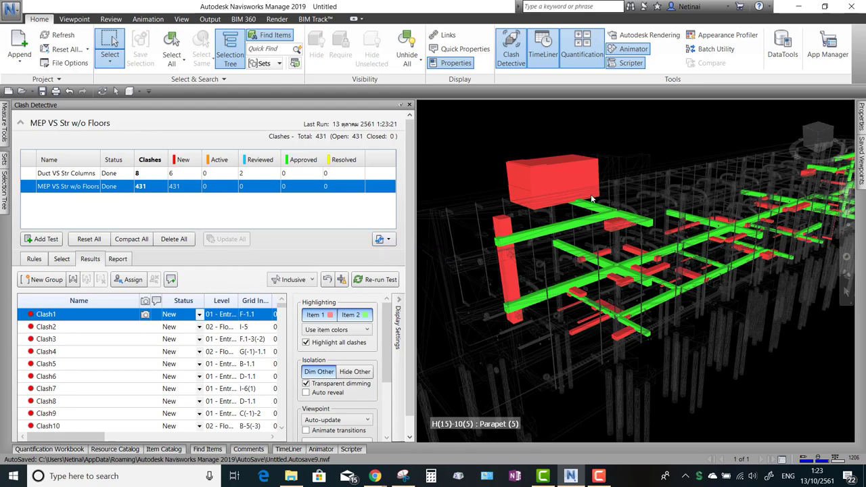
{"action": "mouse_move", "coordinate": [591, 196]}
{"action": "middle_mouse_down", "text": "shift"}
{"action": "mouse_move", "coordinate": [604, 233]}
{"action": "mouse_move", "coordinate": [595, 221]}
{"action": "middle_mouse_up", "text": "shift"}
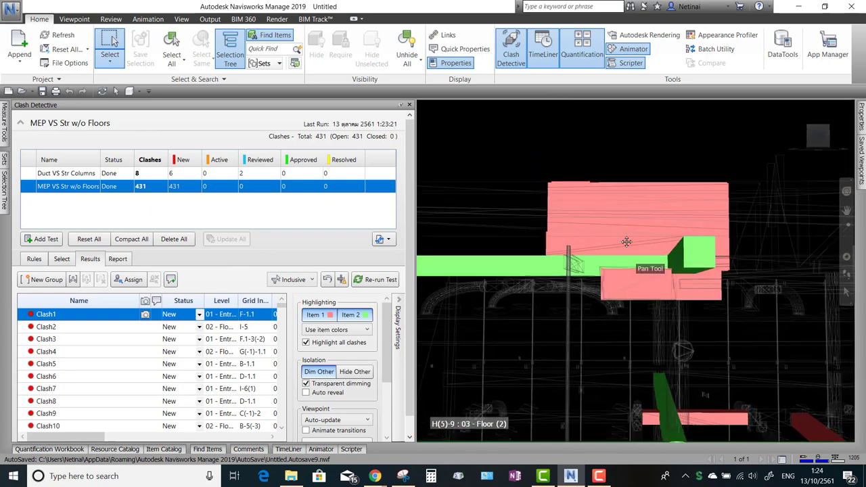
{"action": "middle_click_drag", "start_coordinate": [595, 221], "coordinate": [704, 330], "text": "shift"}
{"action": "scroll", "coordinate": [622, 248], "scroll_direction": "down", "scroll_amount": 2}
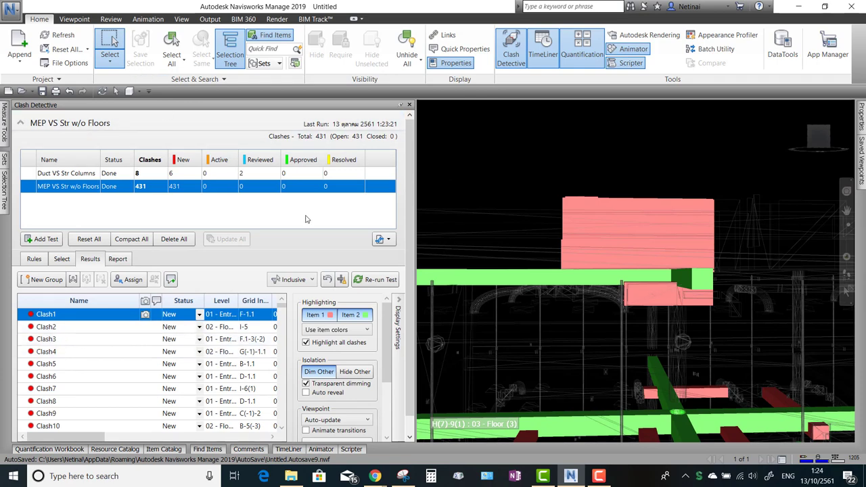
Drag-select model objects so the results narrow to Clash170 and Clash187
{"action": "left_click", "coordinate": [110, 61]}
{"action": "left_click", "coordinate": [283, 100]}
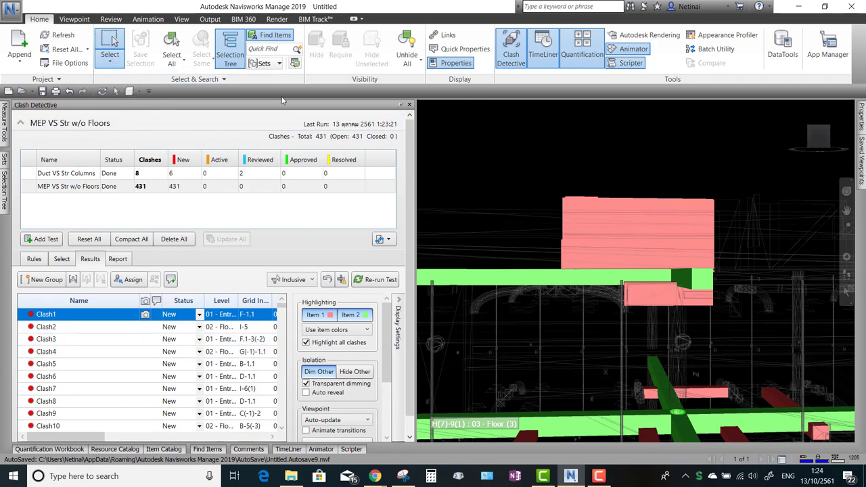
{"action": "left_click_drag", "start_coordinate": [492, 142], "coordinate": [742, 305]}
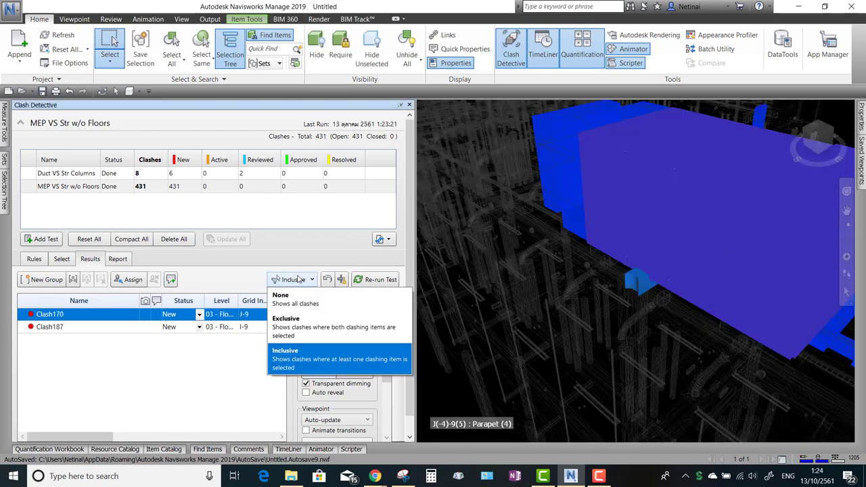
Mark Clash170 and Clash187 Resolved and compact them out, leaving 429 clashes
{"action": "left_click", "coordinate": [60, 327], "text": "ctrl"}
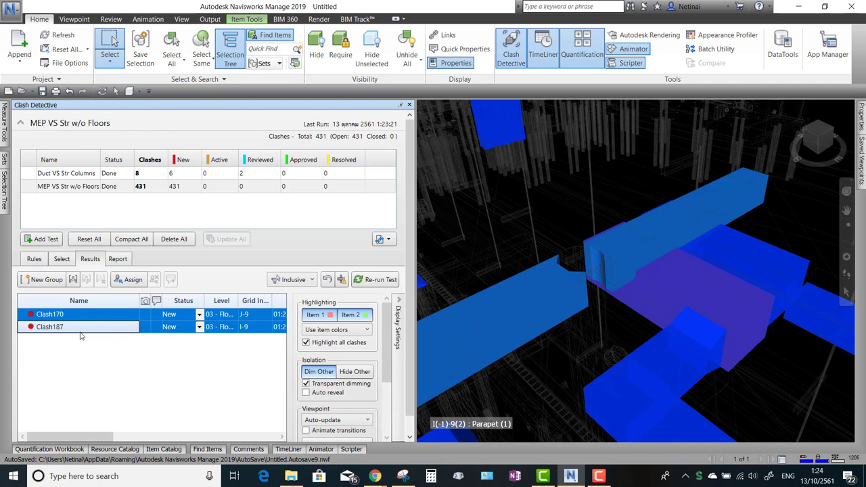
{"action": "left_click", "coordinate": [199, 314]}
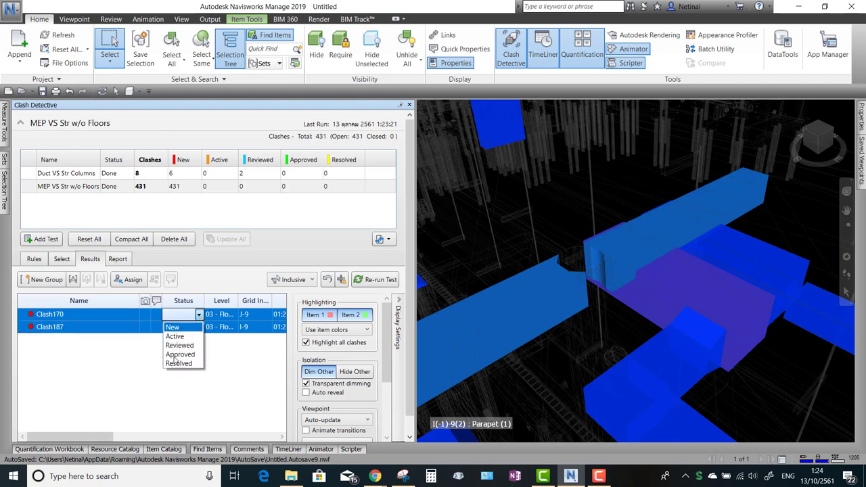
{"action": "left_click", "coordinate": [179, 364]}
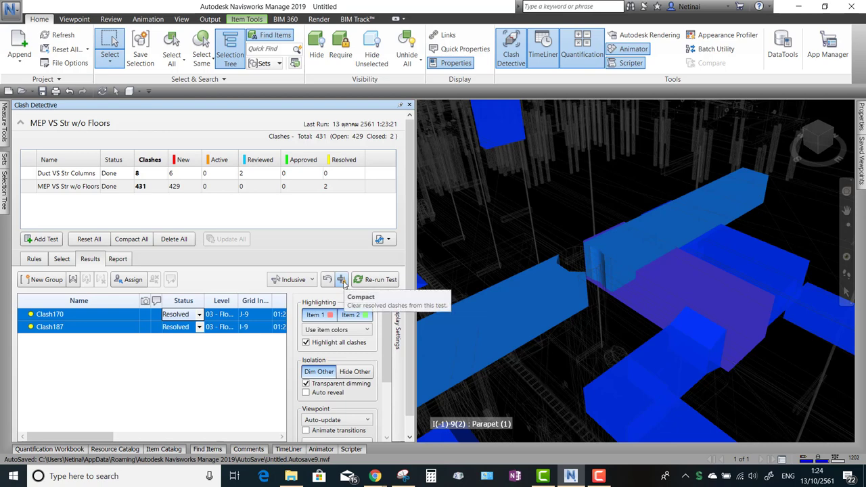
{"action": "left_click", "coordinate": [343, 281]}
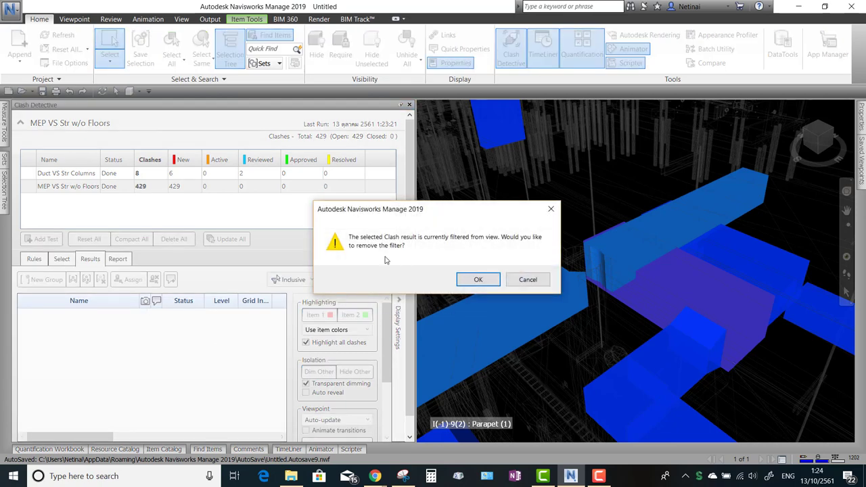
{"action": "left_click", "coordinate": [478, 280]}
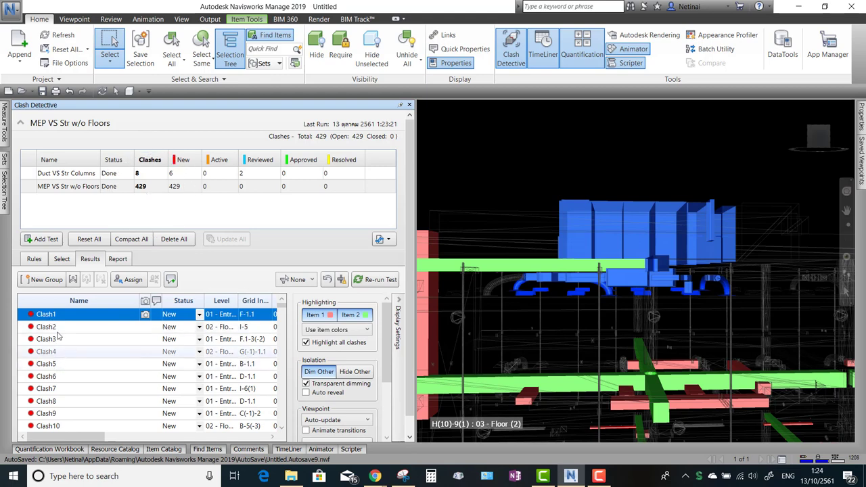
Mark Clash1 through Clash7 Resolved and compact them out, leaving 422 clashes
{"action": "left_click", "coordinate": [58, 390], "text": "shift"}
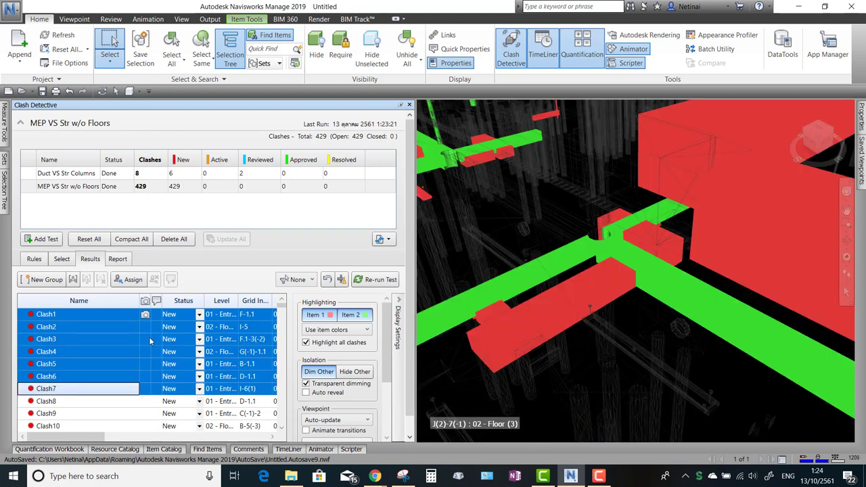
{"action": "left_click", "coordinate": [199, 315]}
{"action": "left_click", "coordinate": [178, 364]}
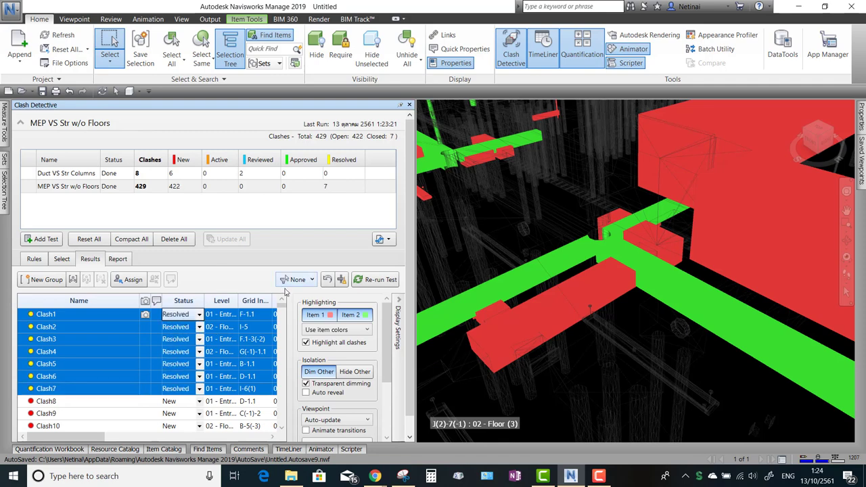
{"action": "left_click", "coordinate": [342, 279]}
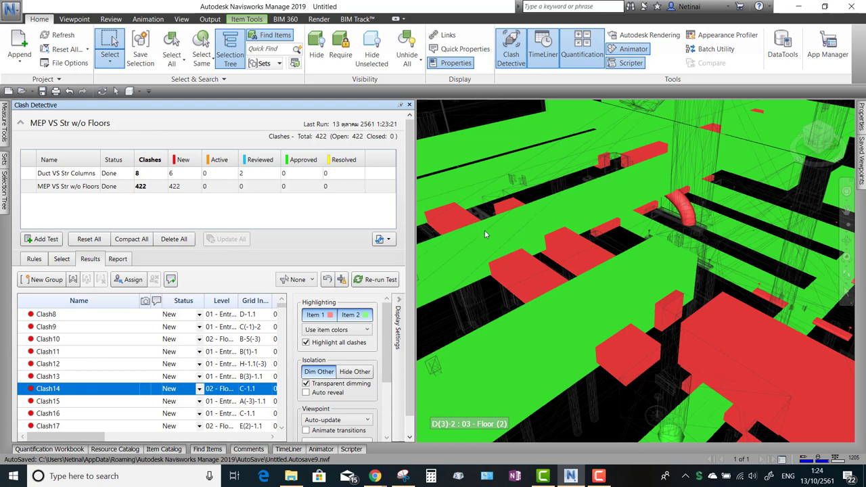
Zoom the view out and bring up the Report settings for MEP VS Str w/o Floors
{"action": "scroll", "coordinate": [497, 227], "scroll_direction": "down", "scroll_amount": 2}
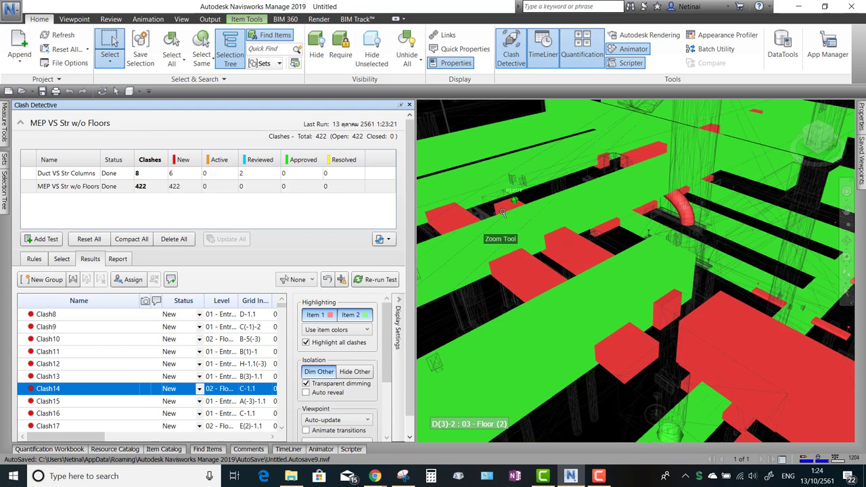
{"action": "scroll", "coordinate": [519, 211], "scroll_direction": "down", "scroll_amount": 2}
{"action": "scroll", "coordinate": [543, 215], "scroll_direction": "down", "scroll_amount": 2}
{"action": "scroll", "coordinate": [543, 216], "scroll_direction": "down", "scroll_amount": 2}
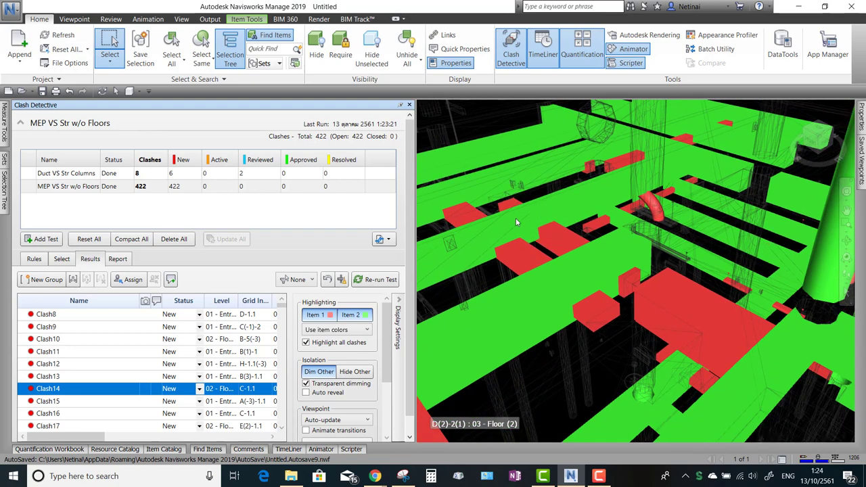
{"action": "left_click", "coordinate": [116, 261]}
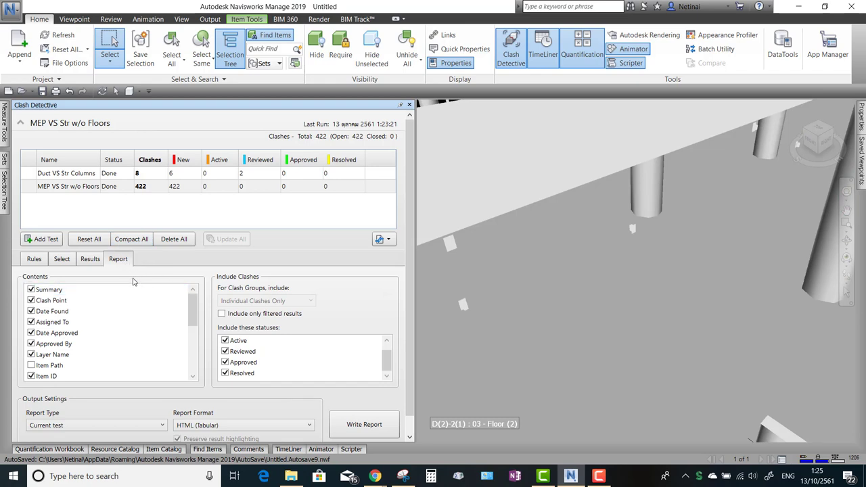
Choose the Duct VS Str Columns test and set clash groups to Individual Clashes Only
{"action": "left_click", "coordinate": [66, 175]}
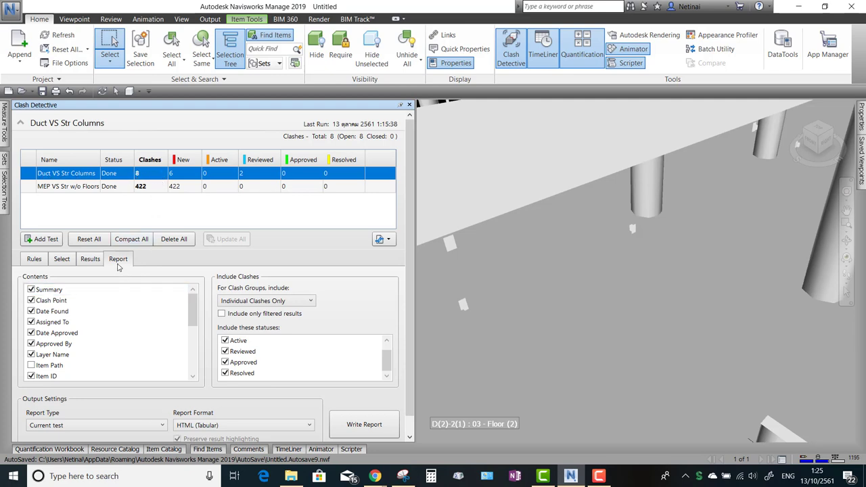
{"action": "mouse_move", "coordinate": [192, 312]}
{"action": "left_mouse_down"}
{"action": "mouse_move", "coordinate": [191, 360]}
{"action": "mouse_move", "coordinate": [190, 292]}
{"action": "mouse_move", "coordinate": [193, 347]}
{"action": "left_mouse_up"}
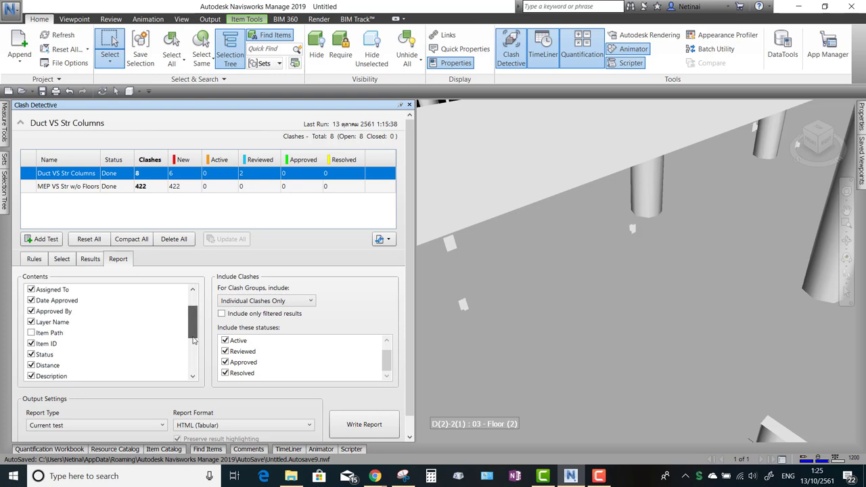
{"action": "left_click", "coordinate": [273, 303]}
{"action": "left_click", "coordinate": [231, 309]}
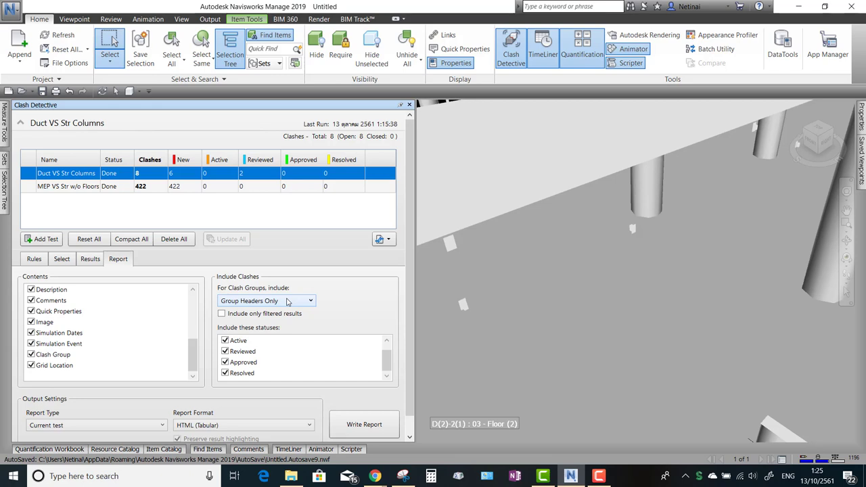
{"action": "left_click", "coordinate": [277, 301]}
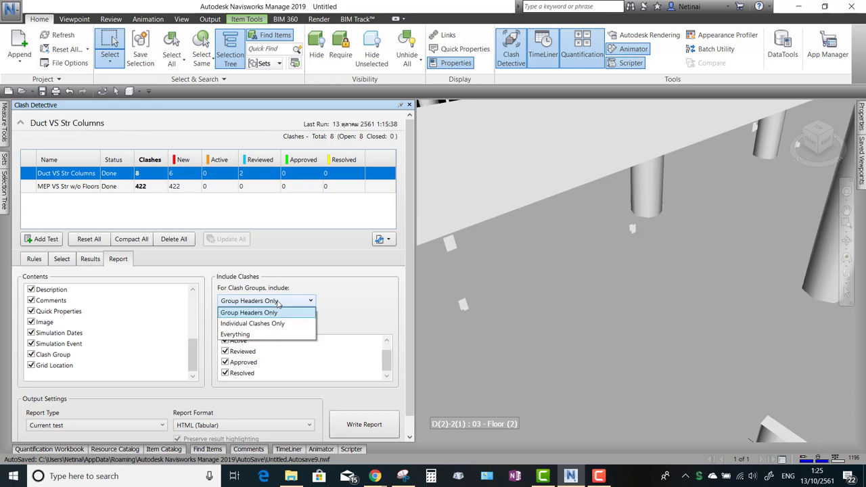
{"action": "left_click", "coordinate": [268, 319]}
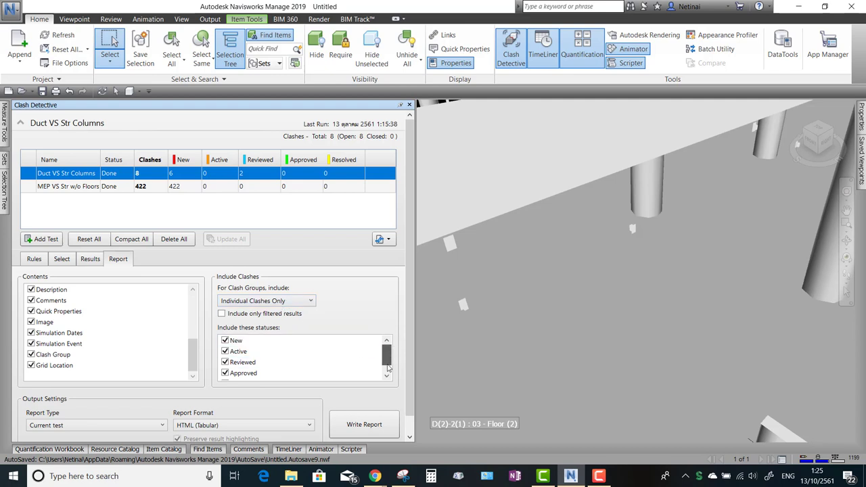
Make sure all four statuses, including Active and Resolved, are included in the report
{"action": "left_click", "coordinate": [253, 363]}
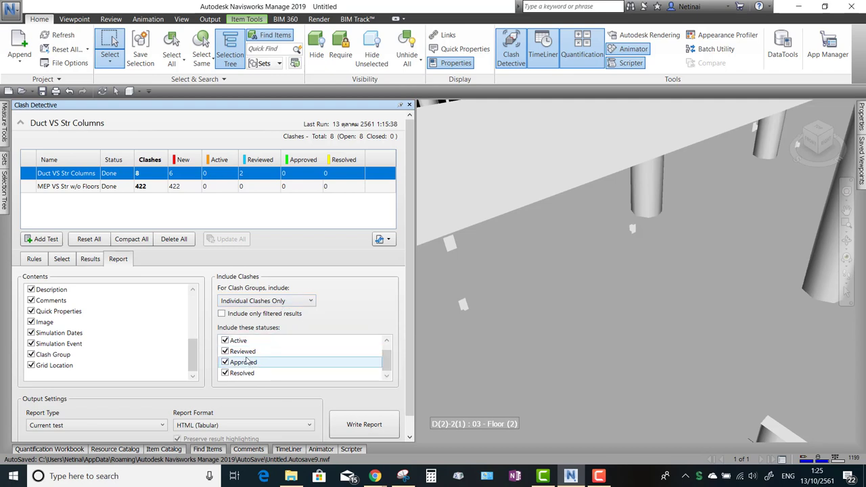
{"action": "left_click", "coordinate": [247, 354]}
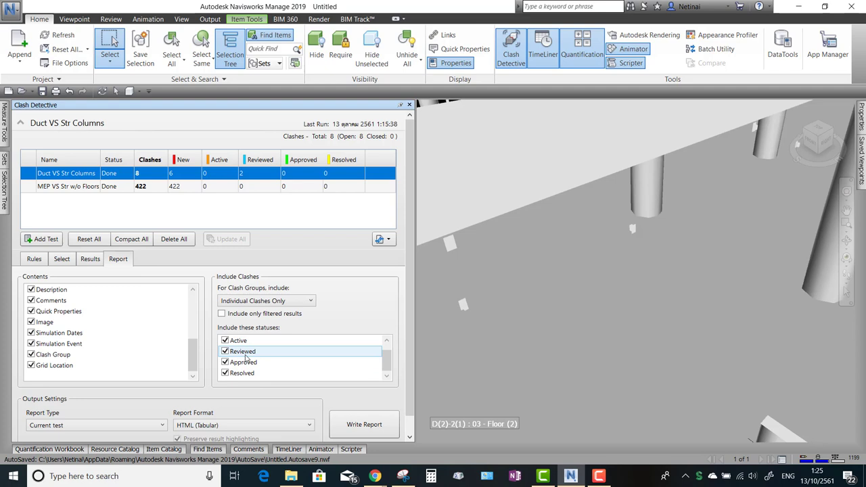
{"action": "left_click", "coordinate": [244, 363]}
{"action": "left_click", "coordinate": [229, 374]}
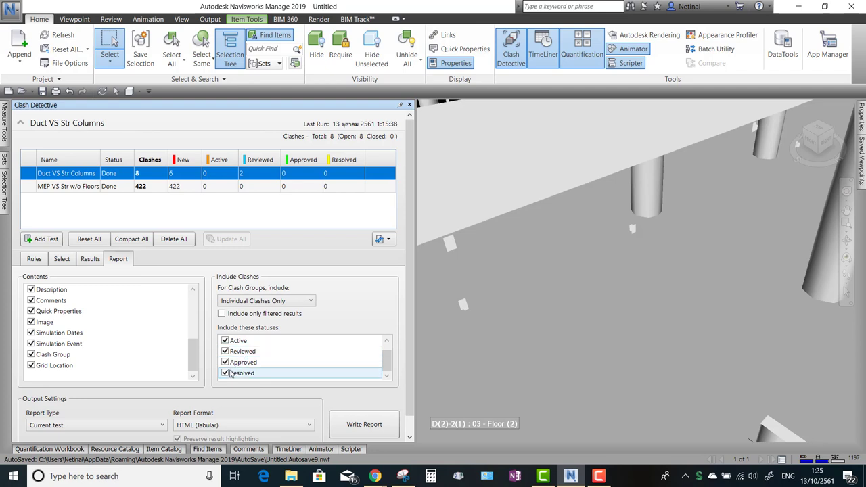
{"action": "left_click", "coordinate": [225, 373]}
{"action": "left_click", "coordinate": [225, 341]}
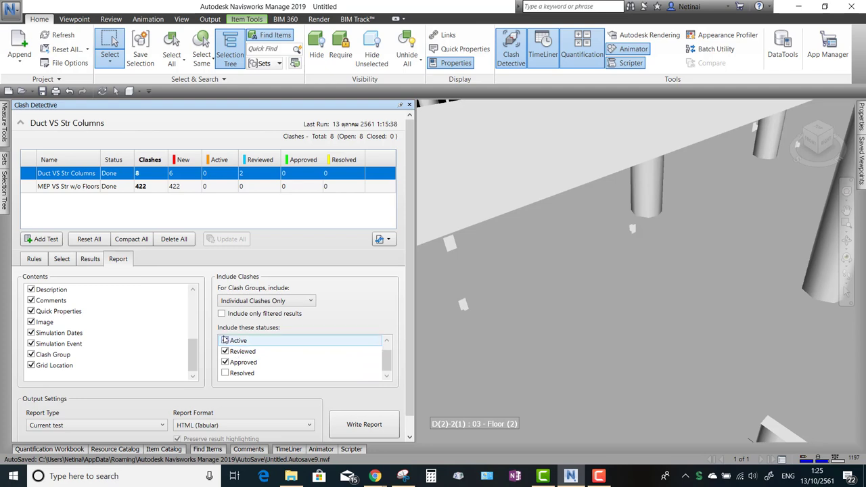
{"action": "left_click", "coordinate": [243, 352]}
{"action": "left_click", "coordinate": [225, 340]}
{"action": "left_click", "coordinate": [226, 373]}
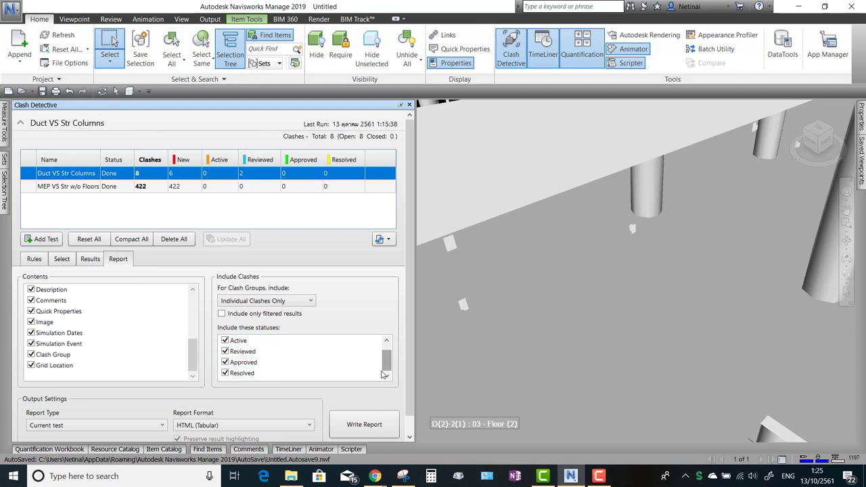
Set Report Type to Current test and Report Format to HTML (Tabular)
{"action": "scroll", "coordinate": [406, 362], "scroll_direction": "down", "scroll_amount": 1}
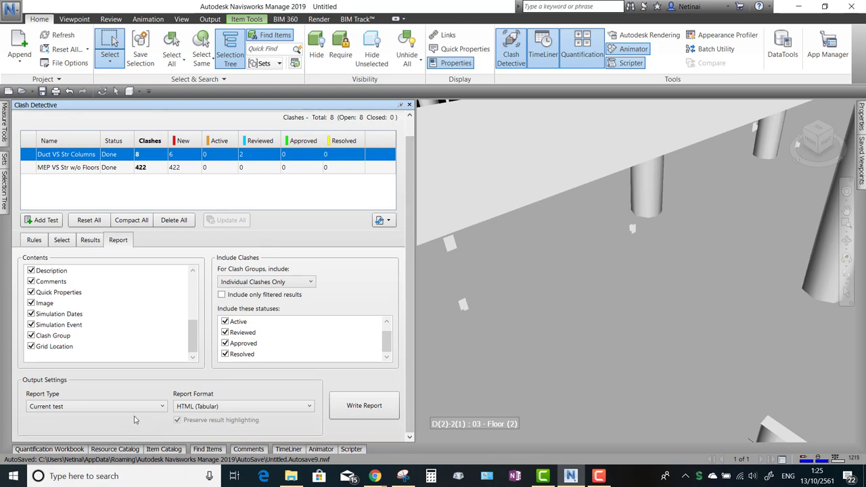
{"action": "left_click", "coordinate": [141, 407]}
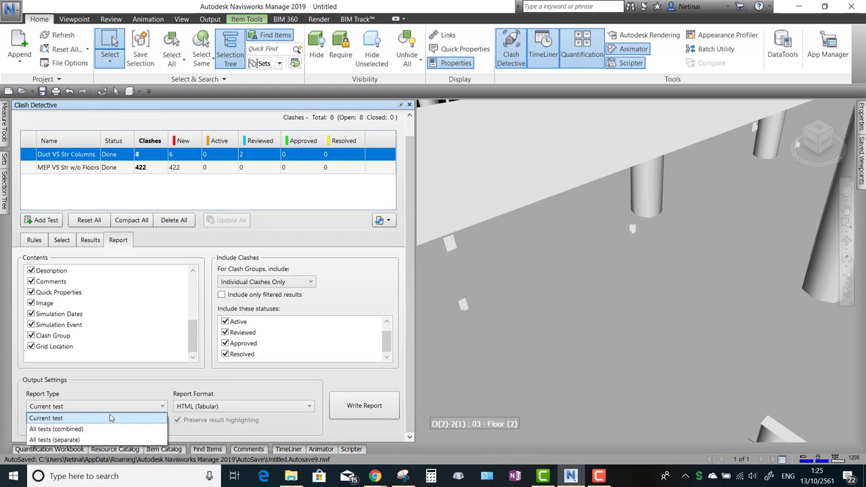
{"action": "left_click", "coordinate": [94, 420]}
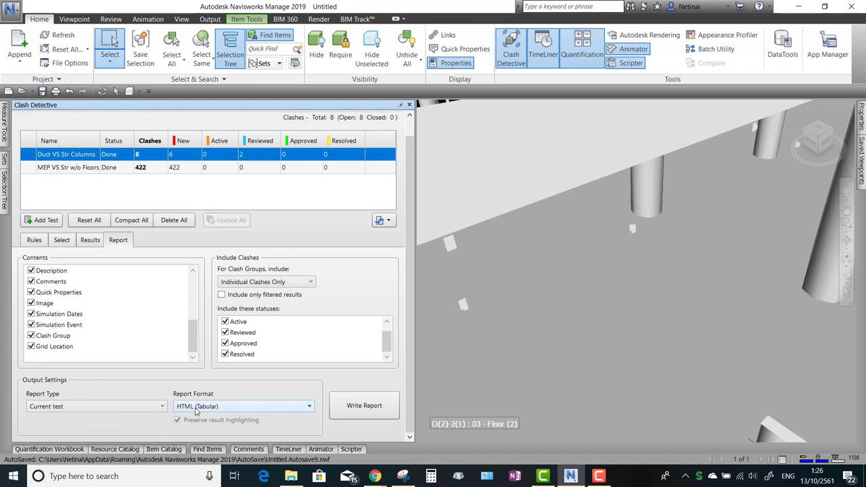
{"action": "left_click", "coordinate": [225, 407]}
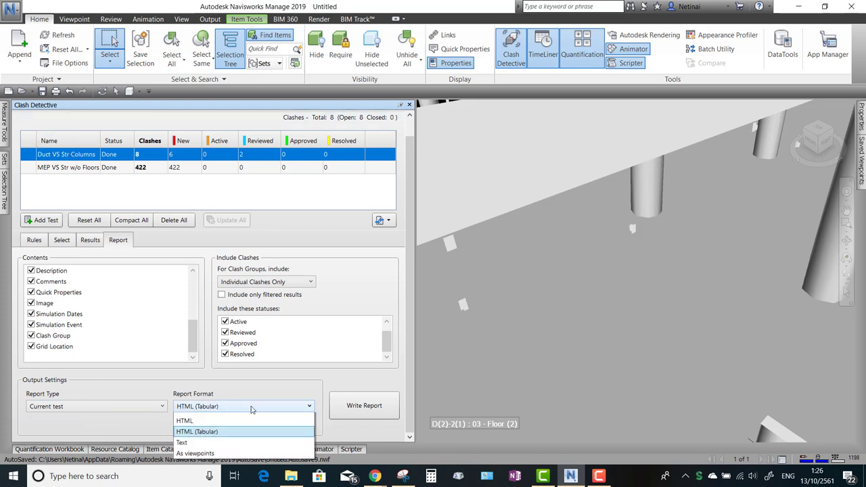
{"action": "left_click", "coordinate": [195, 444]}
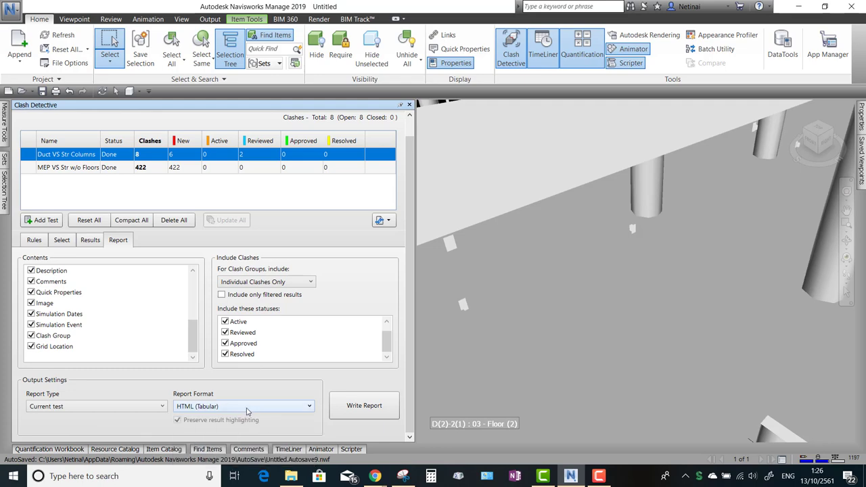
Write the report as Duct VS Str Columns.html into a newly created Clash Detection folder
{"action": "left_click", "coordinate": [364, 406]}
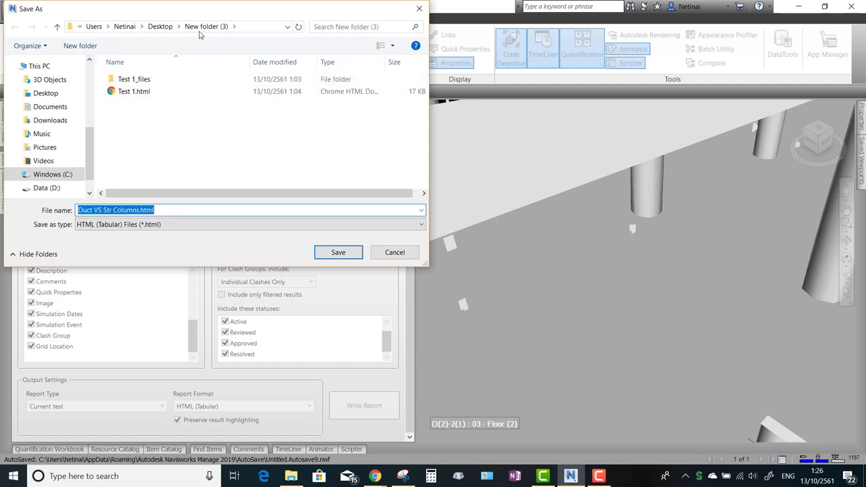
{"action": "right_click", "coordinate": [191, 116]}
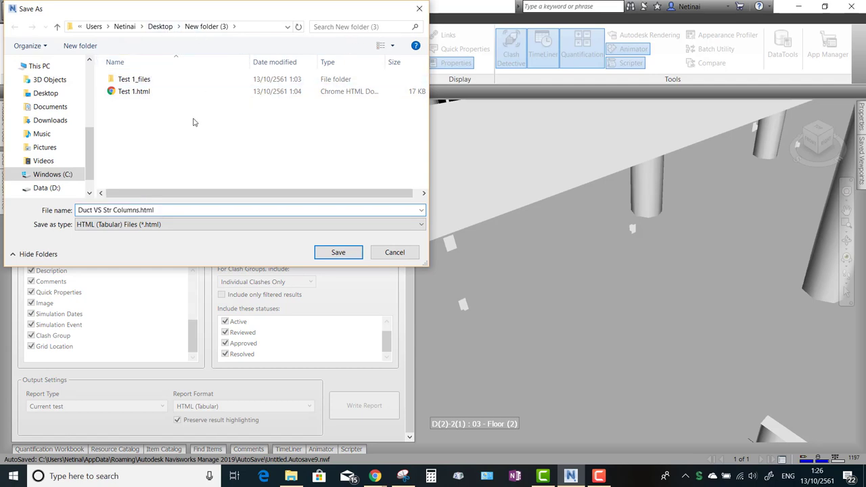
{"action": "left_click", "coordinate": [327, 238]}
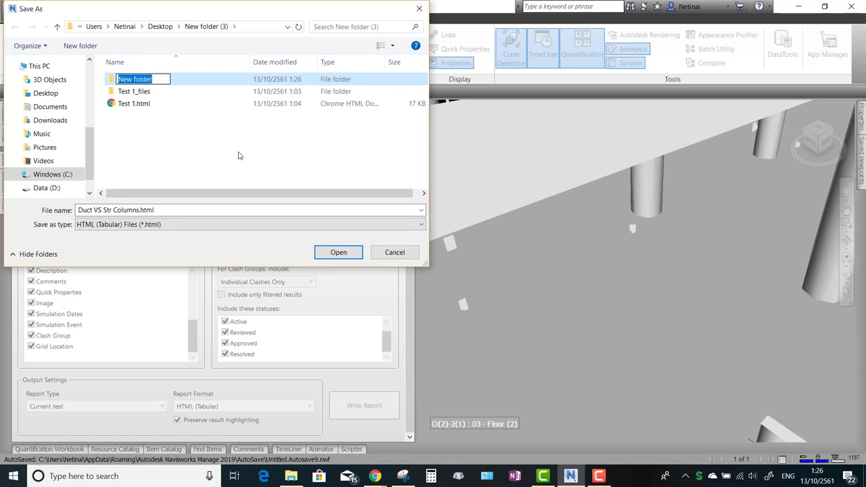
{"action": "type", "text": "C"}
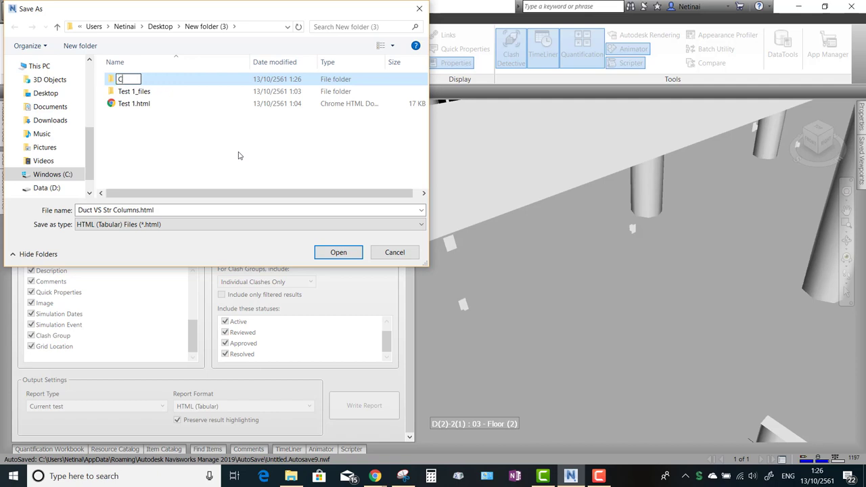
{"action": "type", "text": "lash Detectio"}
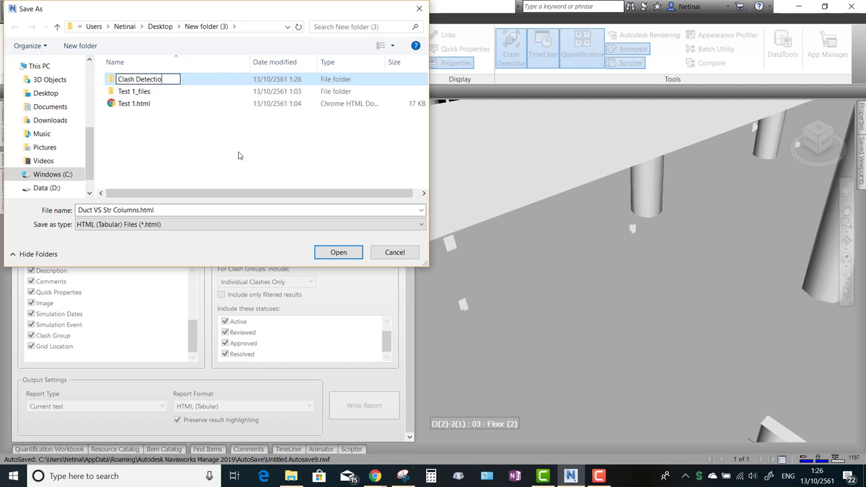
{"action": "type", "text": "n"}
{"action": "key", "text": "Return"}
{"action": "double_click", "coordinate": [164, 82]}
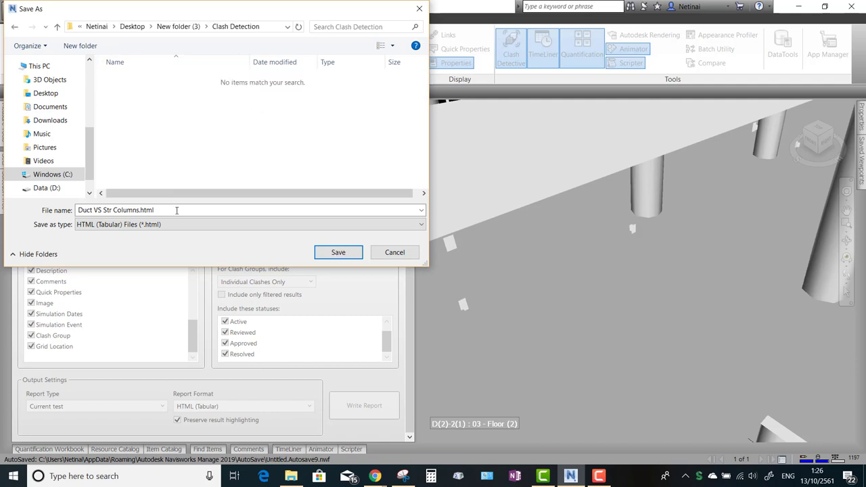
{"action": "left_click", "coordinate": [338, 253]}
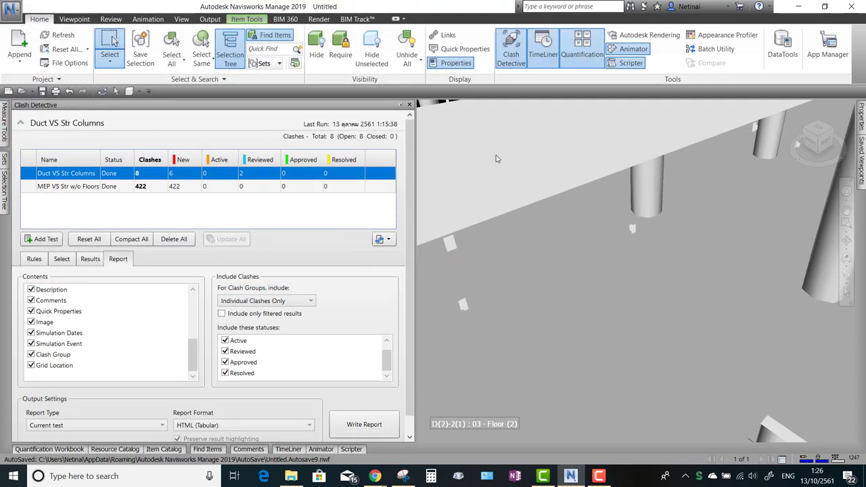
Minimize Navisworks and browse to New folder (3) > Clash Detection in File Explorer
{"action": "left_click", "coordinate": [799, 6]}
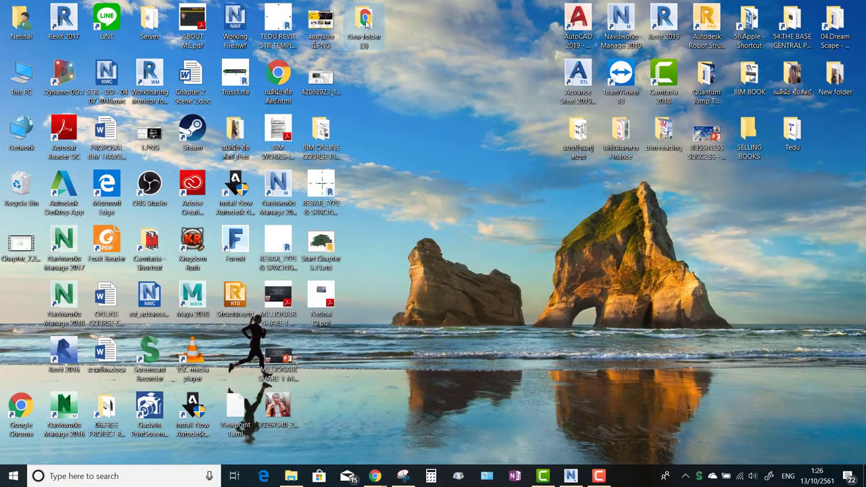
{"action": "double_click", "coordinate": [365, 25]}
{"action": "double_click", "coordinate": [138, 75]}
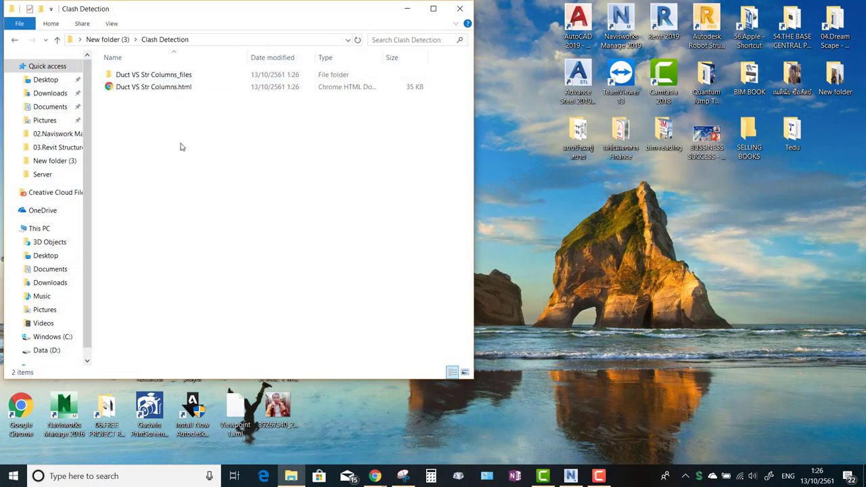
Inspect the report file and its files folder, then open Duct VS Str Columns.html in Chrome
{"action": "left_click", "coordinate": [180, 88]}
{"action": "left_click_drag", "start_coordinate": [188, 121], "coordinate": [137, 74]}
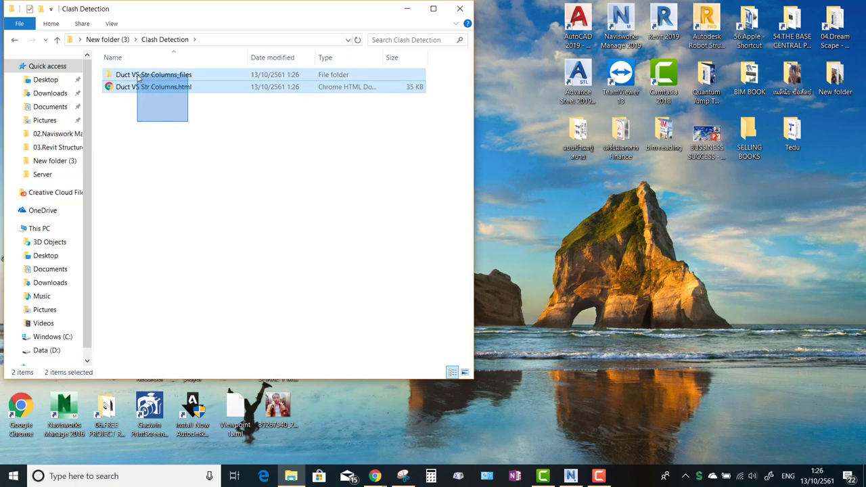
{"action": "right_click", "coordinate": [158, 79]}
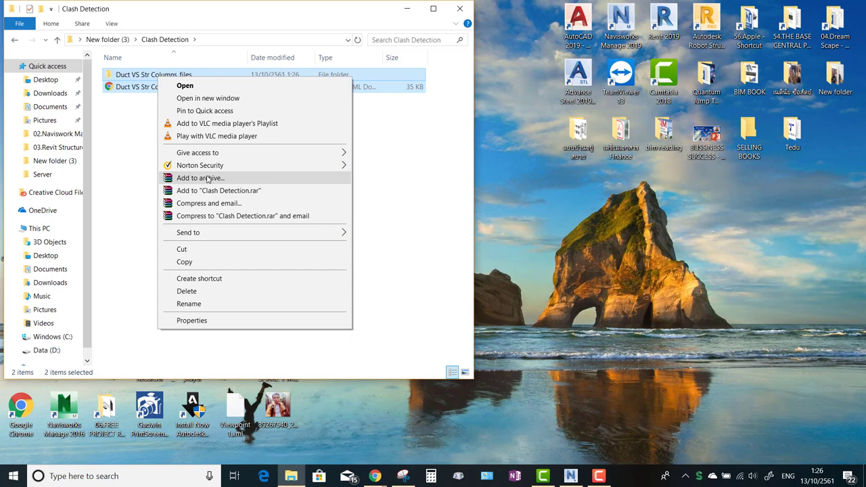
{"action": "left_click", "coordinate": [142, 140]}
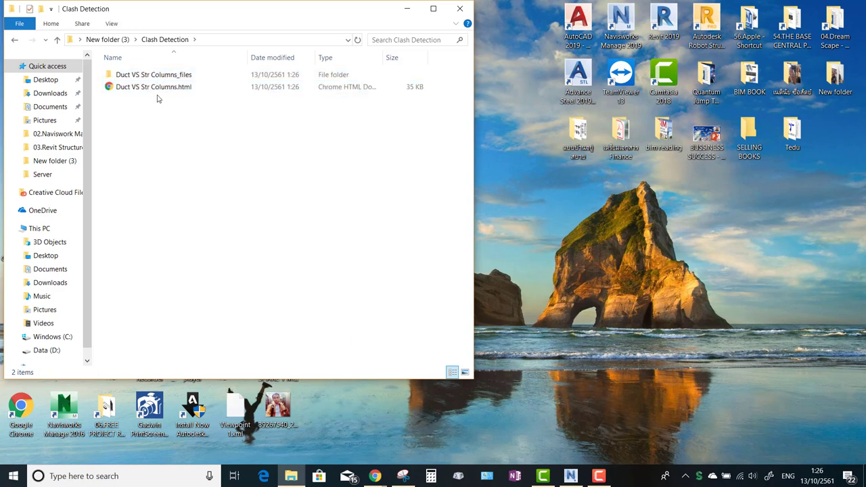
{"action": "double_click", "coordinate": [136, 88]}
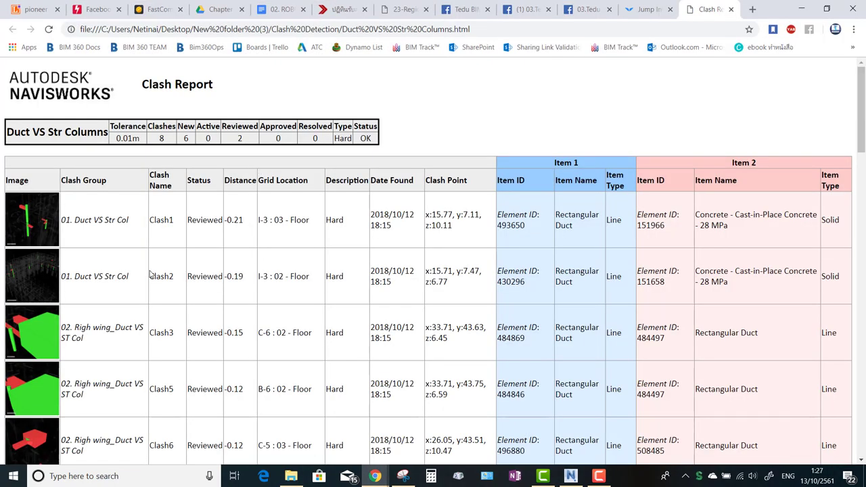
Scroll through the clash rows of the Duct VS Str Columns report
{"action": "scroll", "coordinate": [151, 274], "scroll_direction": "down", "scroll_amount": 1}
{"action": "scroll", "coordinate": [135, 268], "scroll_direction": "down", "scroll_amount": 2}
{"action": "scroll", "coordinate": [122, 275], "scroll_direction": "down", "scroll_amount": 2}
{"action": "scroll", "coordinate": [82, 284], "scroll_direction": "down", "scroll_amount": 2}
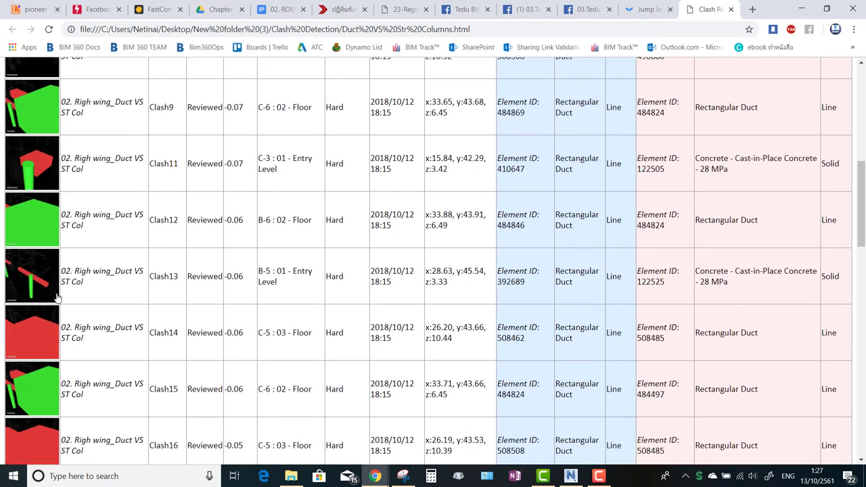
{"action": "scroll", "coordinate": [57, 298], "scroll_direction": "down", "scroll_amount": 3}
{"action": "scroll", "coordinate": [81, 302], "scroll_direction": "down", "scroll_amount": 5}
{"action": "scroll", "coordinate": [170, 271], "scroll_direction": "up", "scroll_amount": 6}
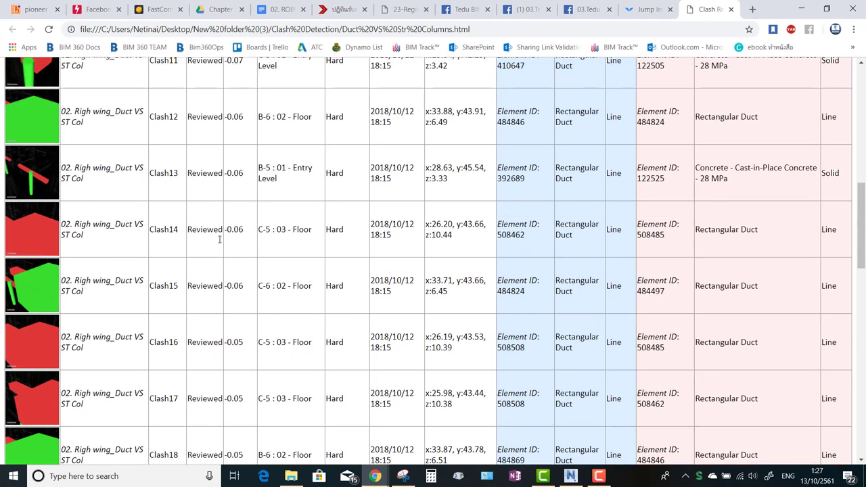
{"action": "scroll", "coordinate": [203, 203], "scroll_direction": "up", "scroll_amount": 10}
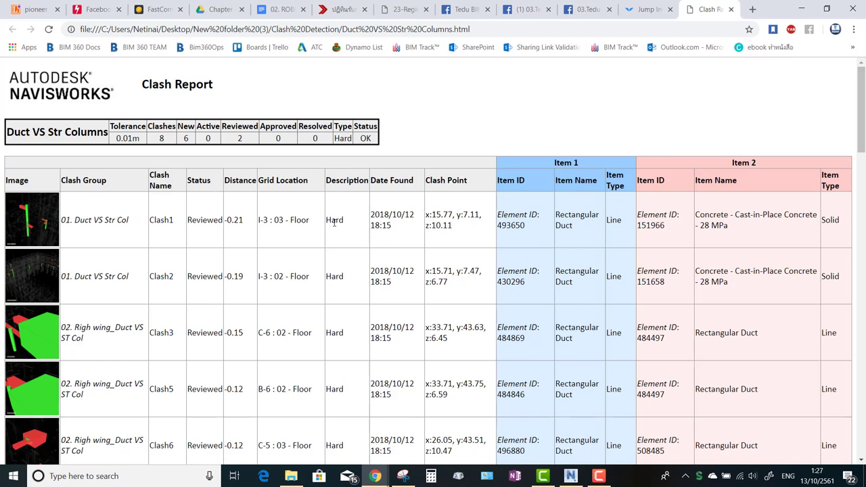
Highlight Clash1's Element IDs 493650 and 151966 in the report table
{"action": "left_click_drag", "start_coordinate": [533, 231], "coordinate": [488, 227]}
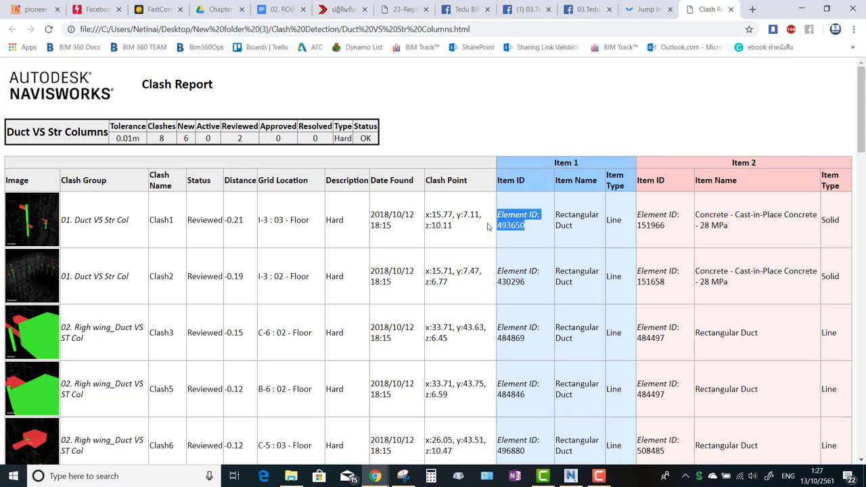
{"action": "left_click", "coordinate": [530, 230]}
{"action": "triple_click", "coordinate": [530, 231]}
{"action": "left_click", "coordinate": [531, 232]}
{"action": "left_click_drag", "start_coordinate": [531, 232], "coordinate": [492, 231]}
{"action": "left_click", "coordinate": [588, 282]}
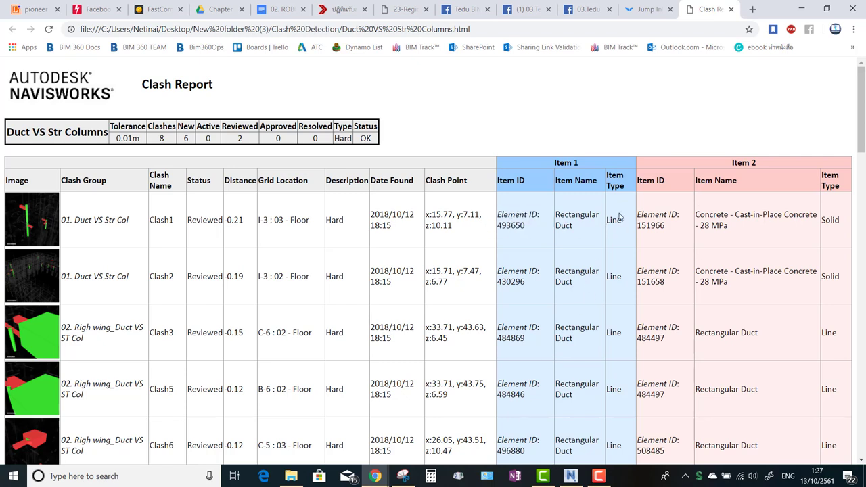
{"action": "left_click_drag", "start_coordinate": [658, 226], "coordinate": [638, 234]}
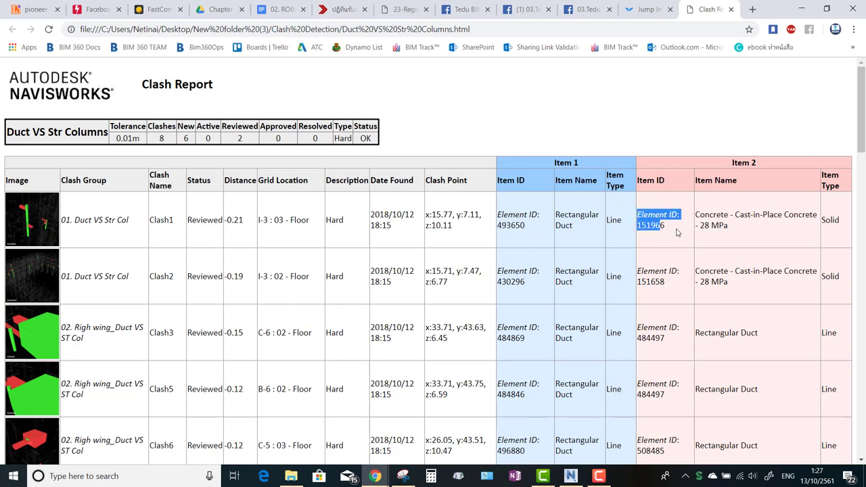
{"action": "left_click", "coordinate": [638, 234]}
Scroll to the end of the report and minimize Chrome to show the Clash Detection folder
{"action": "scroll", "coordinate": [483, 252], "scroll_direction": "down", "scroll_amount": 2}
{"action": "scroll", "coordinate": [483, 251], "scroll_direction": "down", "scroll_amount": 3}
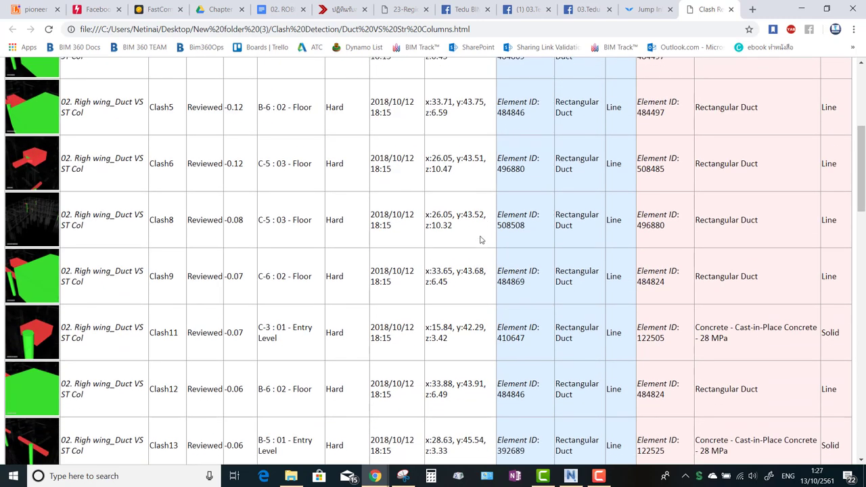
{"action": "scroll", "coordinate": [46, 149], "scroll_direction": "down", "scroll_amount": 4}
{"action": "scroll", "coordinate": [40, 261], "scroll_direction": "down", "scroll_amount": 4}
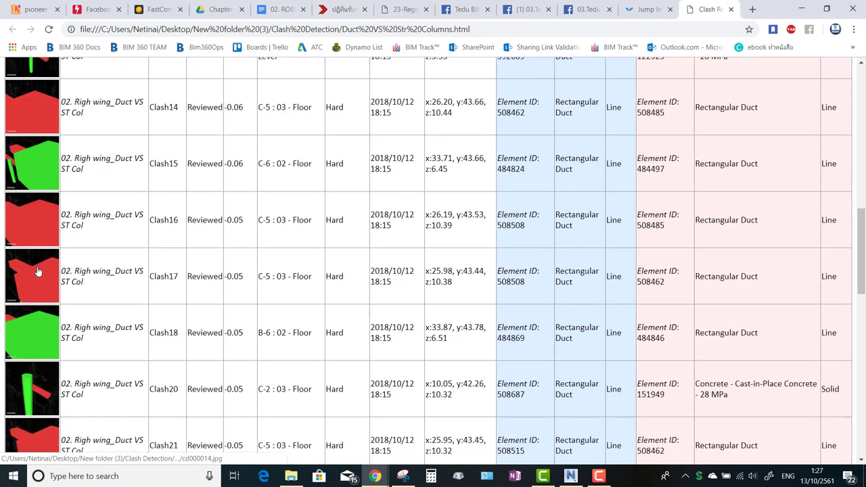
{"action": "scroll", "coordinate": [38, 275], "scroll_direction": "down", "scroll_amount": 1}
{"action": "left_click", "coordinate": [799, 8]}
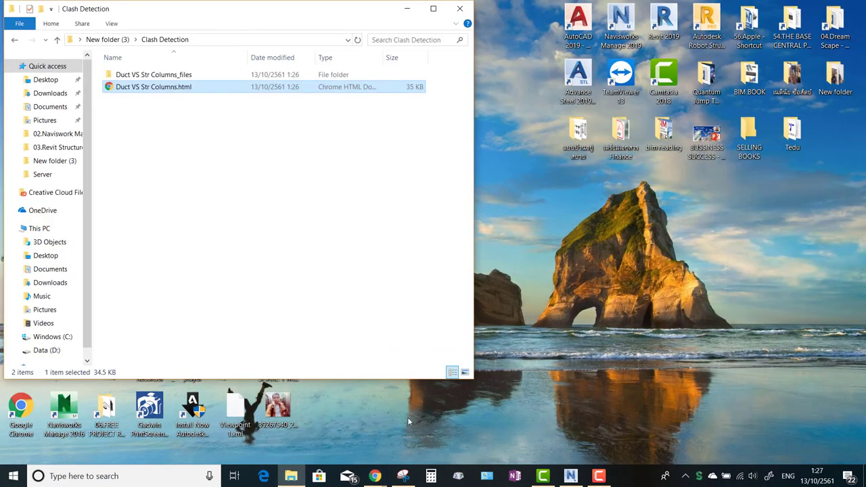
Restore Navisworks, show the Duct VS Str Columns results, and keep item-colour clash highlighting
{"action": "left_click", "coordinate": [571, 476]}
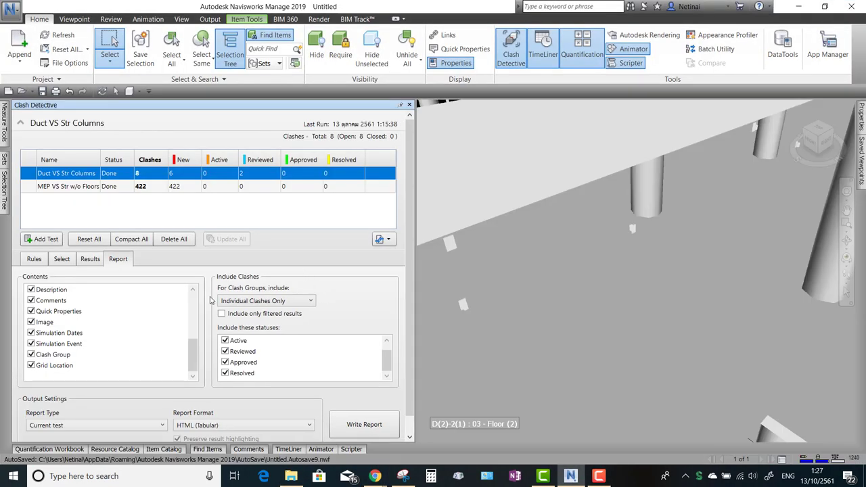
{"action": "left_click", "coordinate": [89, 260]}
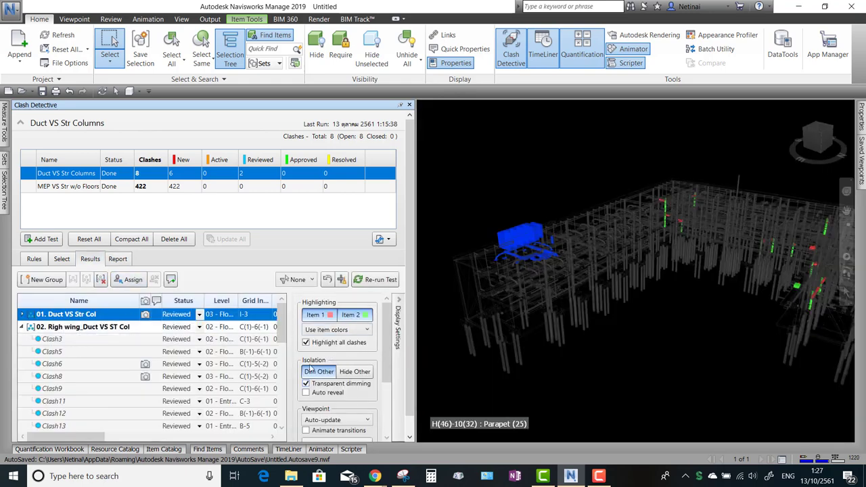
{"action": "left_click", "coordinate": [349, 332]}
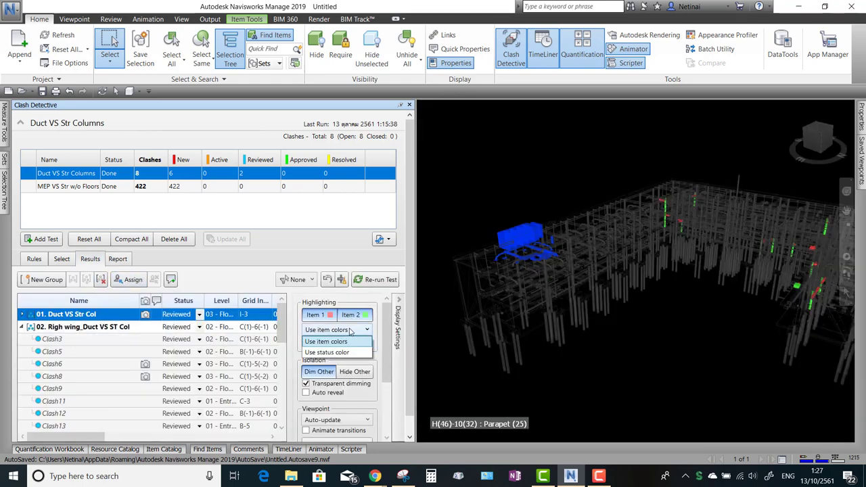
{"action": "left_click", "coordinate": [350, 330]}
Glance at MEP VS Str w/o Floors, return to Duct VS Str Columns, and orbit the model
{"action": "left_click", "coordinate": [60, 187]}
{"action": "left_click", "coordinate": [73, 176]}
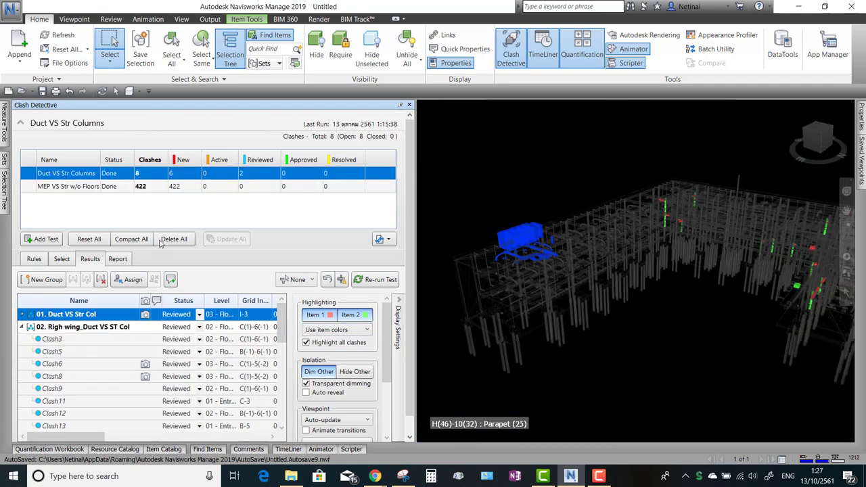
{"action": "scroll", "coordinate": [92, 365], "scroll_direction": "down", "scroll_amount": 5}
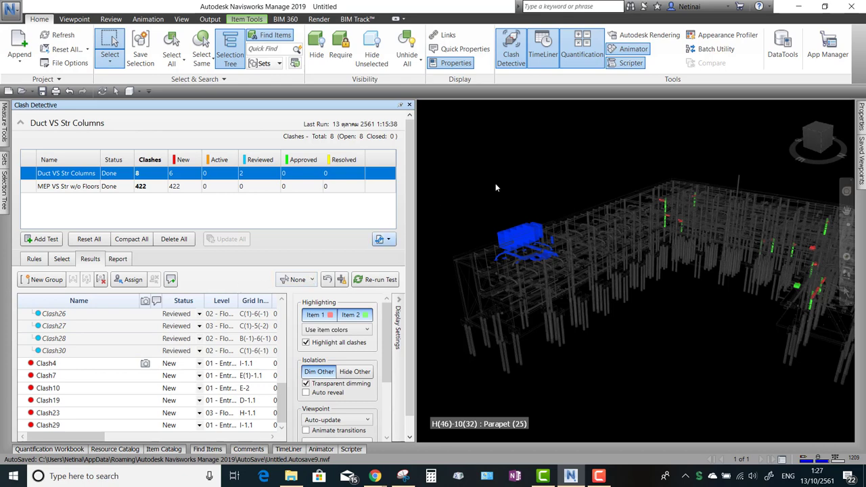
{"action": "left_click", "coordinate": [518, 178]}
{"action": "mouse_move", "coordinate": [518, 178]}
{"action": "middle_mouse_down", "text": "shift"}
{"action": "mouse_move", "coordinate": [634, 318]}
{"action": "mouse_move", "coordinate": [596, 298]}
{"action": "middle_mouse_up", "text": "shift"}
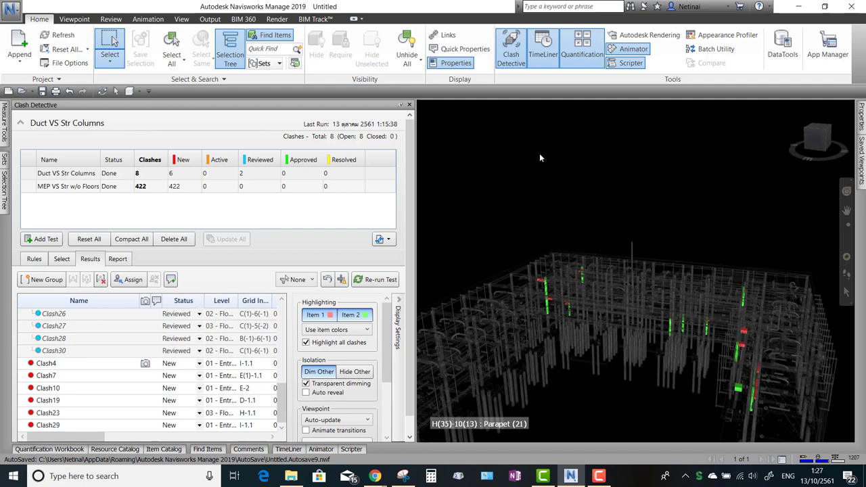
{"action": "left_click", "coordinate": [12, 11]}
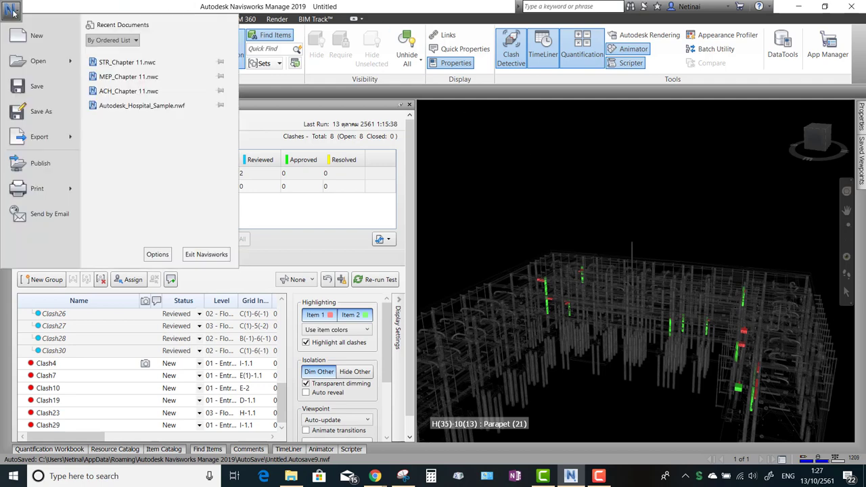
{"action": "left_click", "coordinate": [42, 114]}
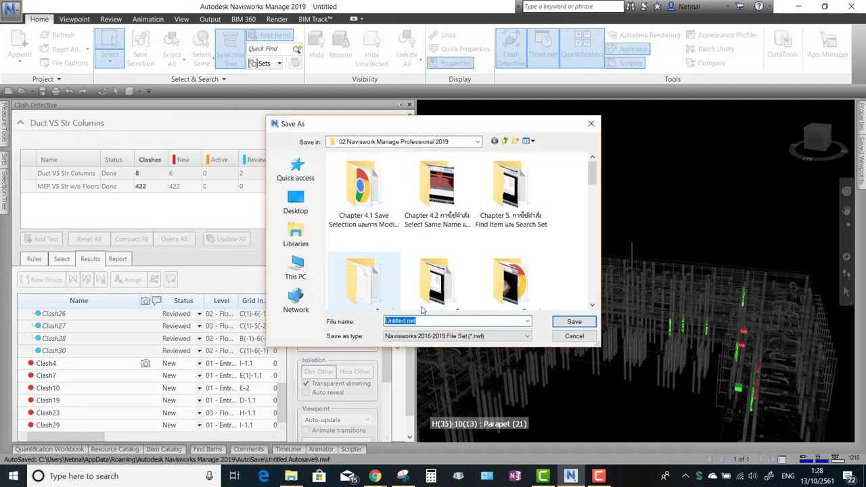
{"action": "left_click", "coordinate": [453, 337]}
{"action": "left_click", "coordinate": [443, 345]}
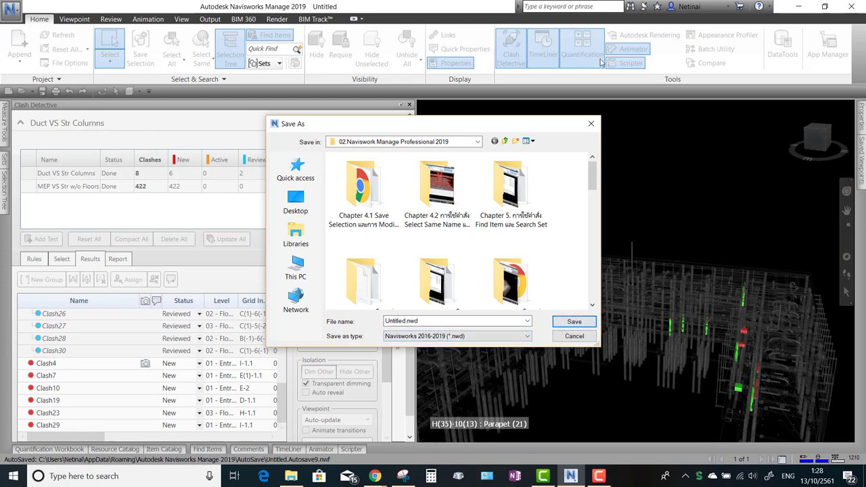
{"action": "left_click", "coordinate": [591, 124]}
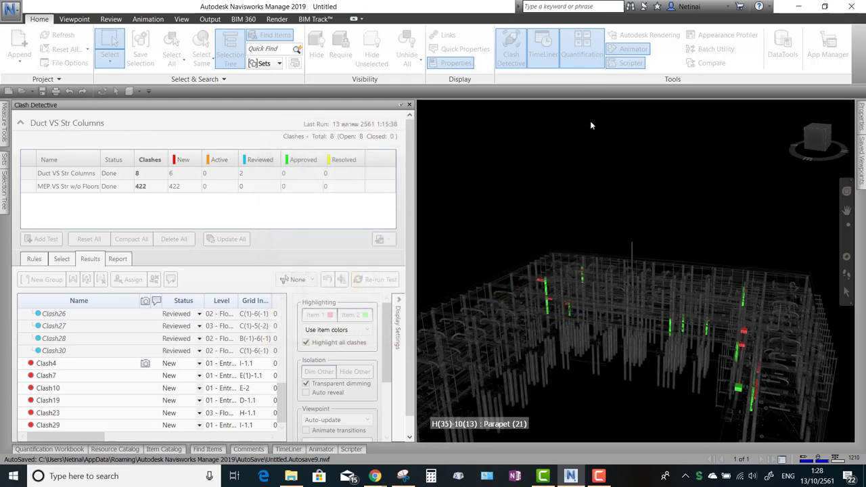
Open the NWD publish settings from the Output tab and close them without publishing
{"action": "left_click", "coordinate": [209, 20]}
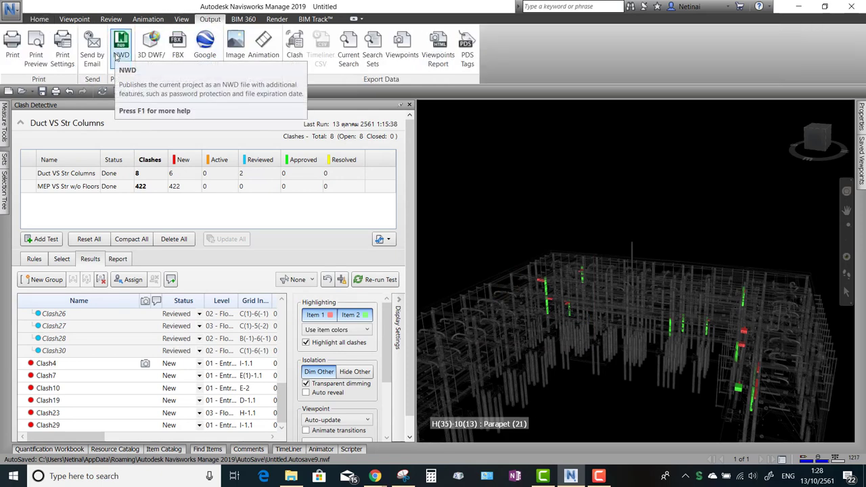
{"action": "left_click", "coordinate": [119, 55]}
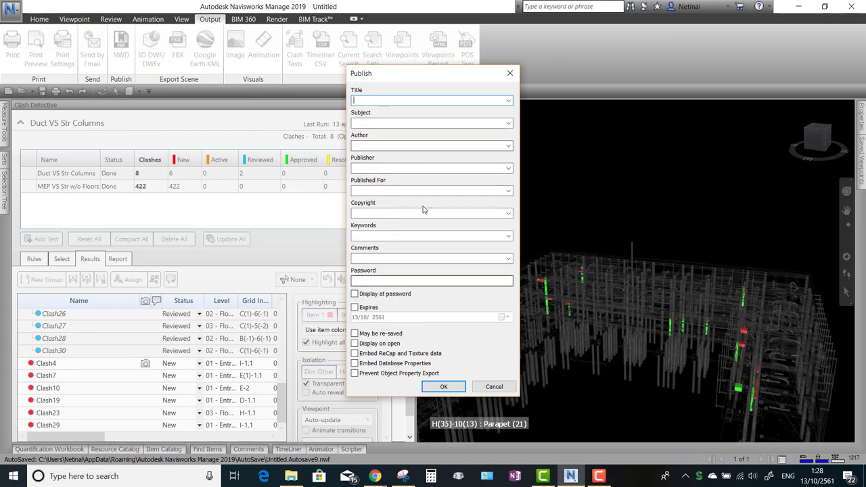
{"action": "left_click", "coordinate": [508, 74]}
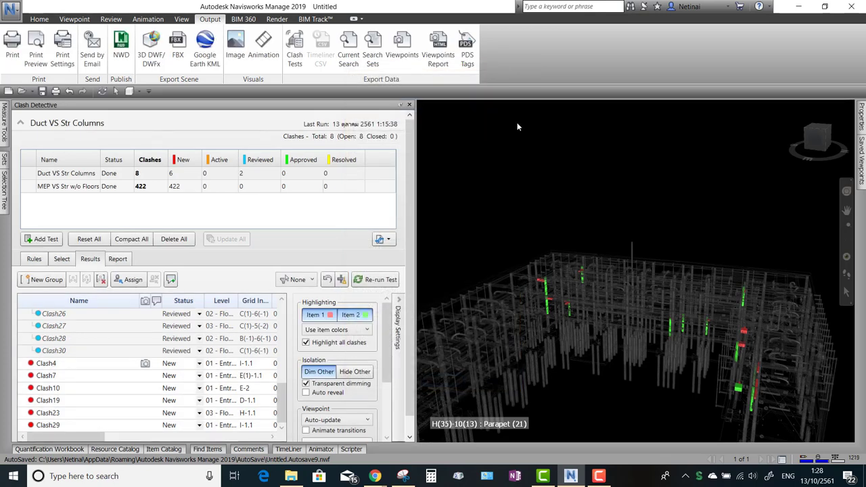